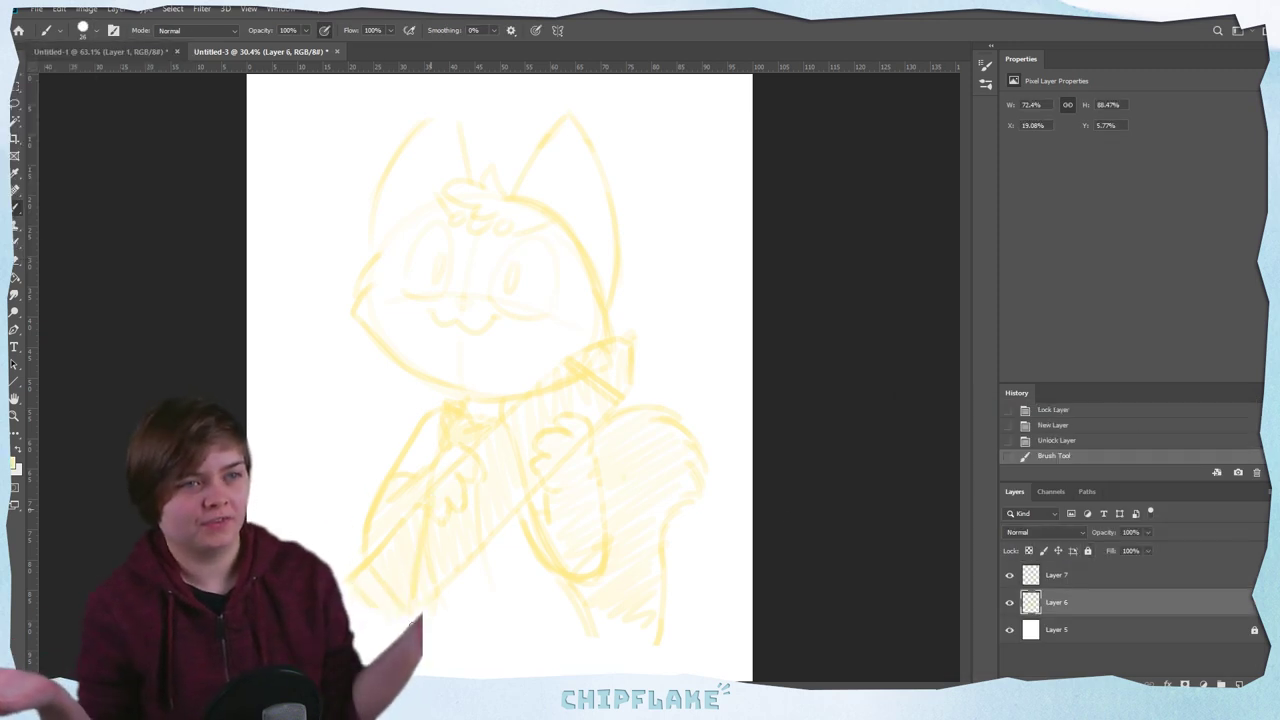
Lasso the sketched body, held object and tail below the cat's head and delete them from Layer 6
key(ctrl+z)
key(ctrl+z)
drag(560, 582, 602, 664)
key(l)
drag(724, 428, 732, 470)
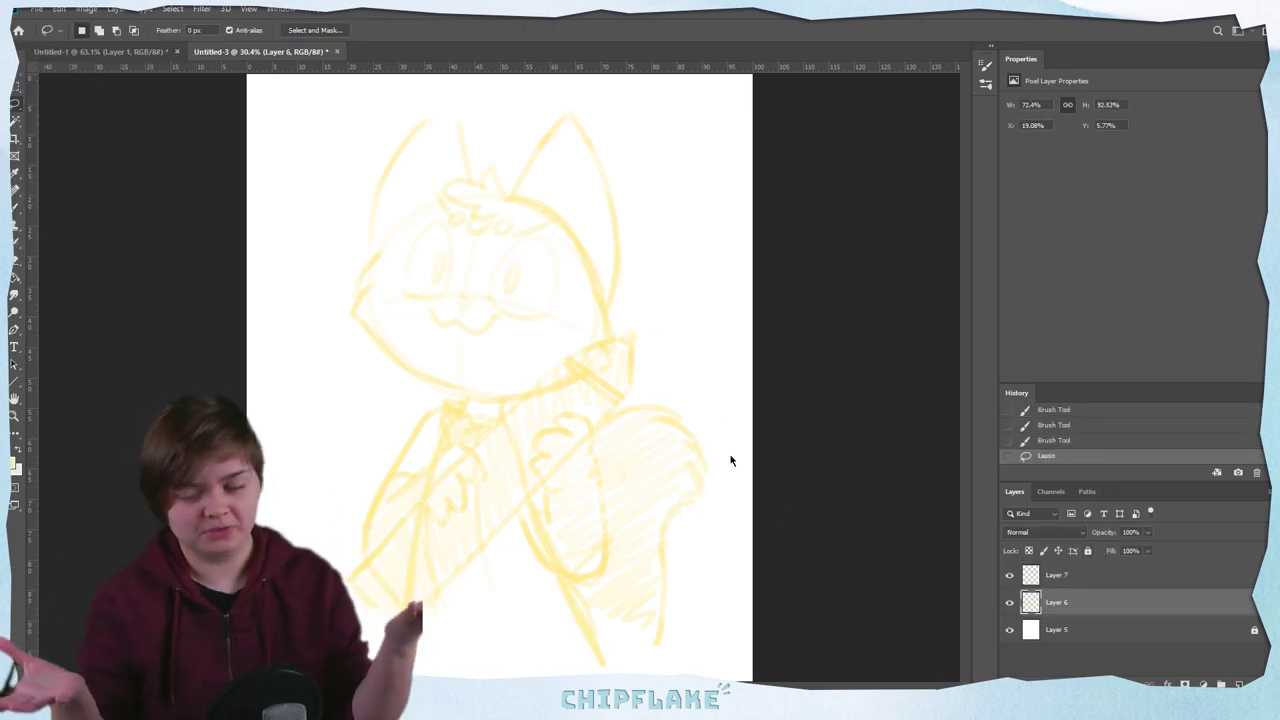
key(Delete)
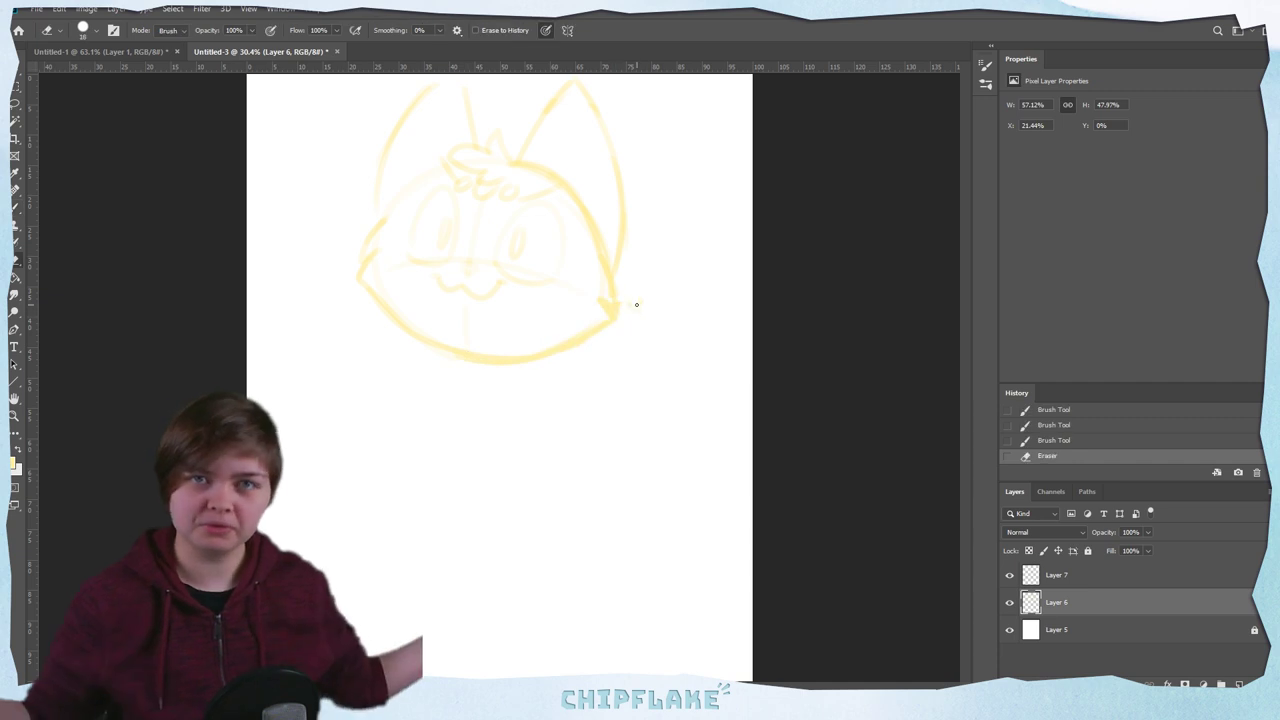
Adjust the eraser's size and erase the stray sketch marks beside the right cheek
click(96, 30)
click(117, 74)
click(634, 306)
click(643, 306)
key(b)
drag(438, 377, 530, 386)
key(ctrl+z)
Scale the cat's head down with Free Transform, keeping it near the top of the page
key(ctrl+minus)
key(ctrl+t)
drag(603, 364, 526, 281)
key(Return)
Sketch the torso below the head with narrow shoulders, flaring sides and a curved lower edge
drag(129, 409, 170, 409)
key(b)
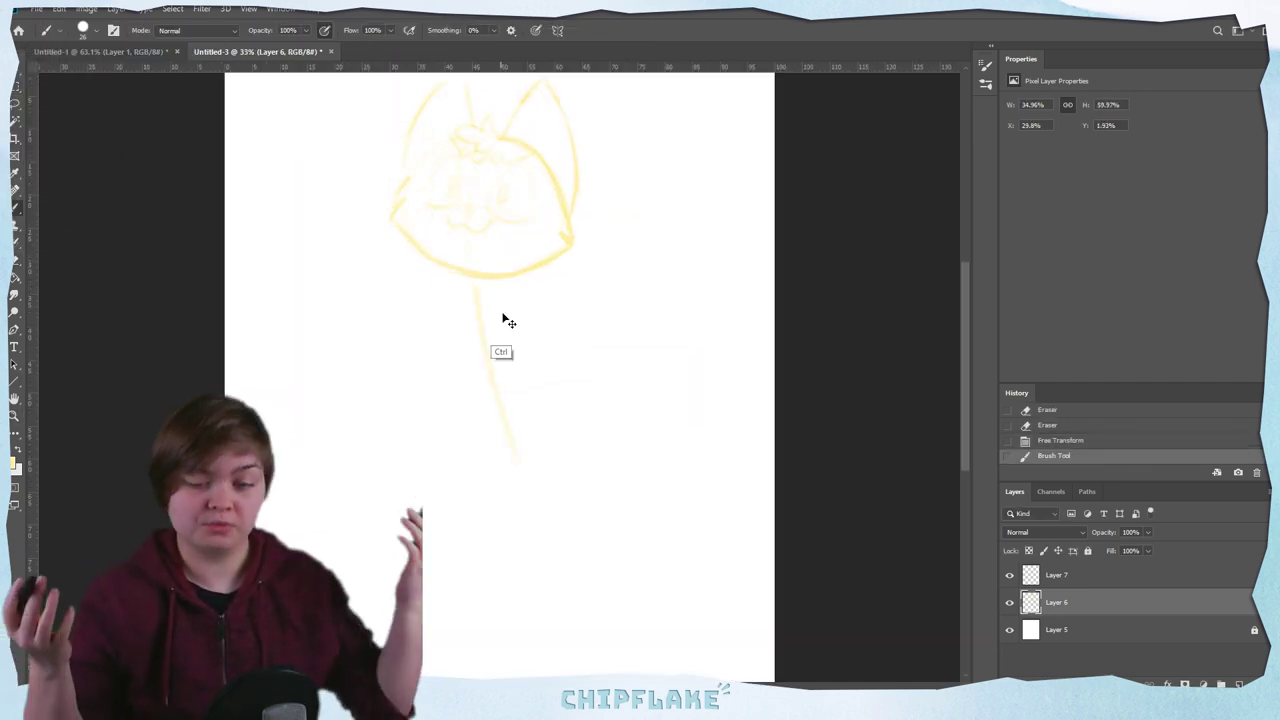
drag(455, 298, 516, 306)
drag(454, 302, 422, 400)
drag(516, 306, 563, 462)
mouse_move(428, 500)
mouse_down()
mouse_move(543, 508)
mouse_move(545, 488)
mouse_up()
key(ctrl+z)
Sketch two widely spread legs with paws below the torso
drag(414, 457, 415, 590)
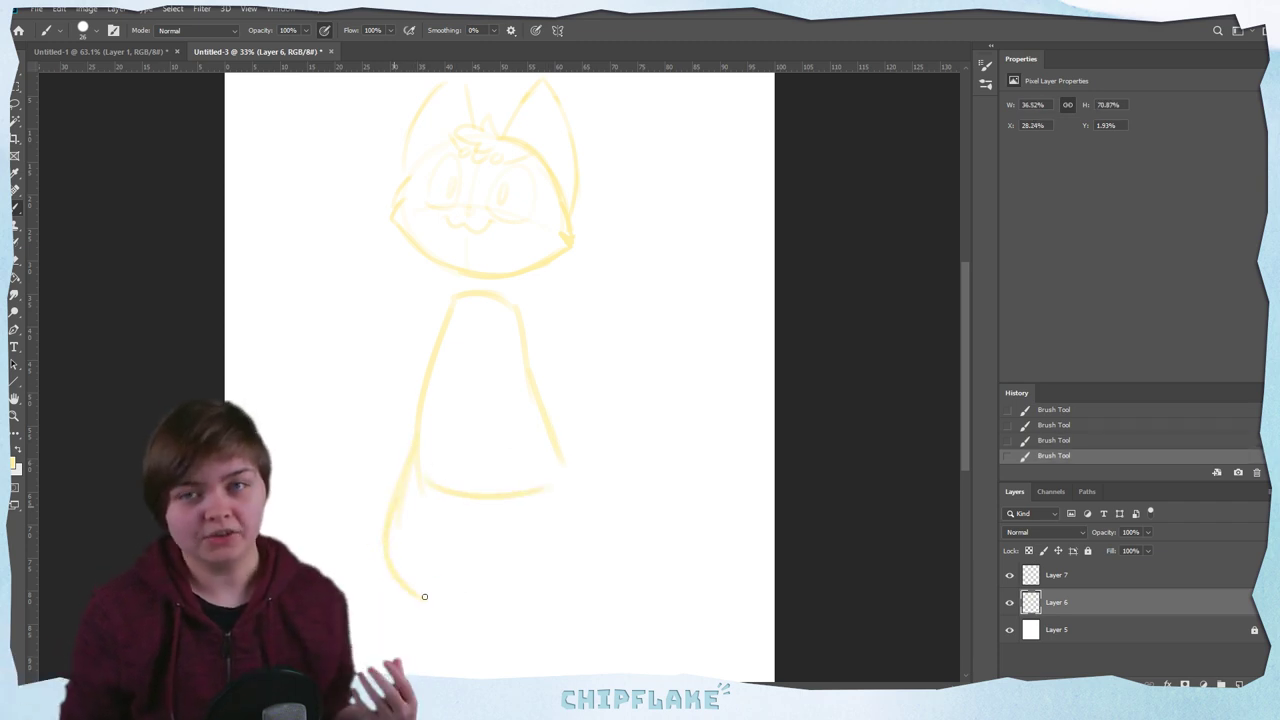
drag(486, 500, 588, 632)
drag(564, 462, 630, 578)
drag(618, 570, 634, 646)
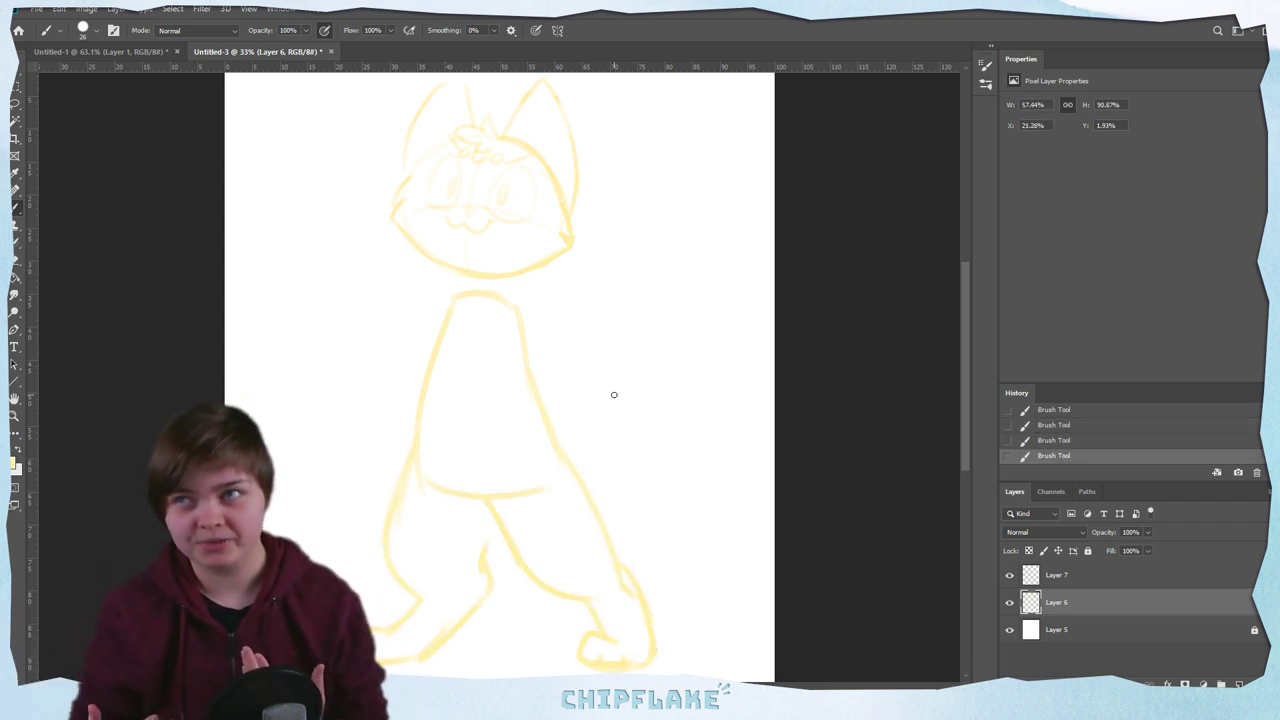
Sketch both arms gripping a large pen diagonally across the chest, plus the bushy tail behind the body
mouse_move(384, 404)
mouse_down()
mouse_move(578, 232)
mouse_move(389, 431)
mouse_move(384, 406)
mouse_up()
mouse_move(556, 266)
mouse_down()
mouse_move(565, 295)
mouse_move(514, 312)
mouse_move(584, 384)
mouse_move(580, 402)
mouse_up()
key(ctrl+z)
key(ctrl+z)
key(ctrl+z)
mouse_move(564, 294)
mouse_down()
mouse_move(585, 396)
mouse_move(540, 358)
mouse_up()
drag(548, 254, 572, 268)
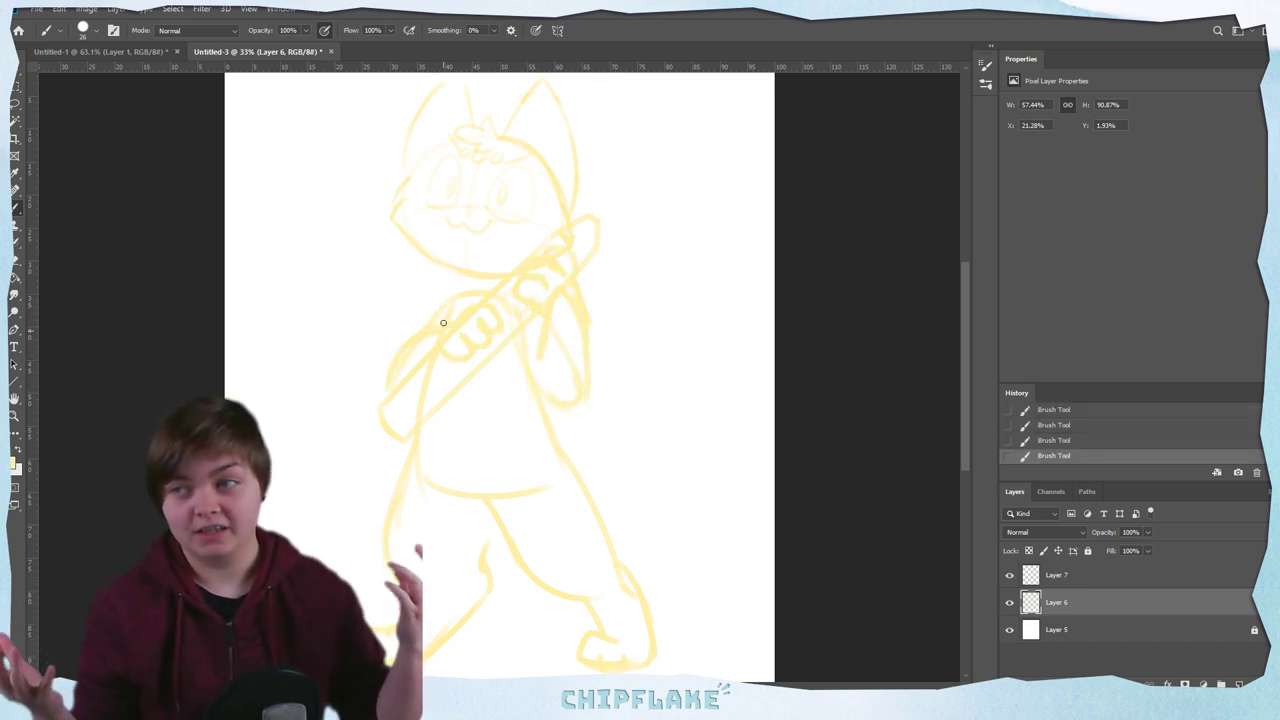
drag(478, 432, 486, 470)
mouse_move(586, 292)
mouse_down()
mouse_move(634, 277)
mouse_move(596, 501)
mouse_up()
Lower the opacity of the sketch on Layer 6, lock that layer and select Layer 7 for the line art
key(z)
drag(544, 260, 480, 260)
click(1148, 532)
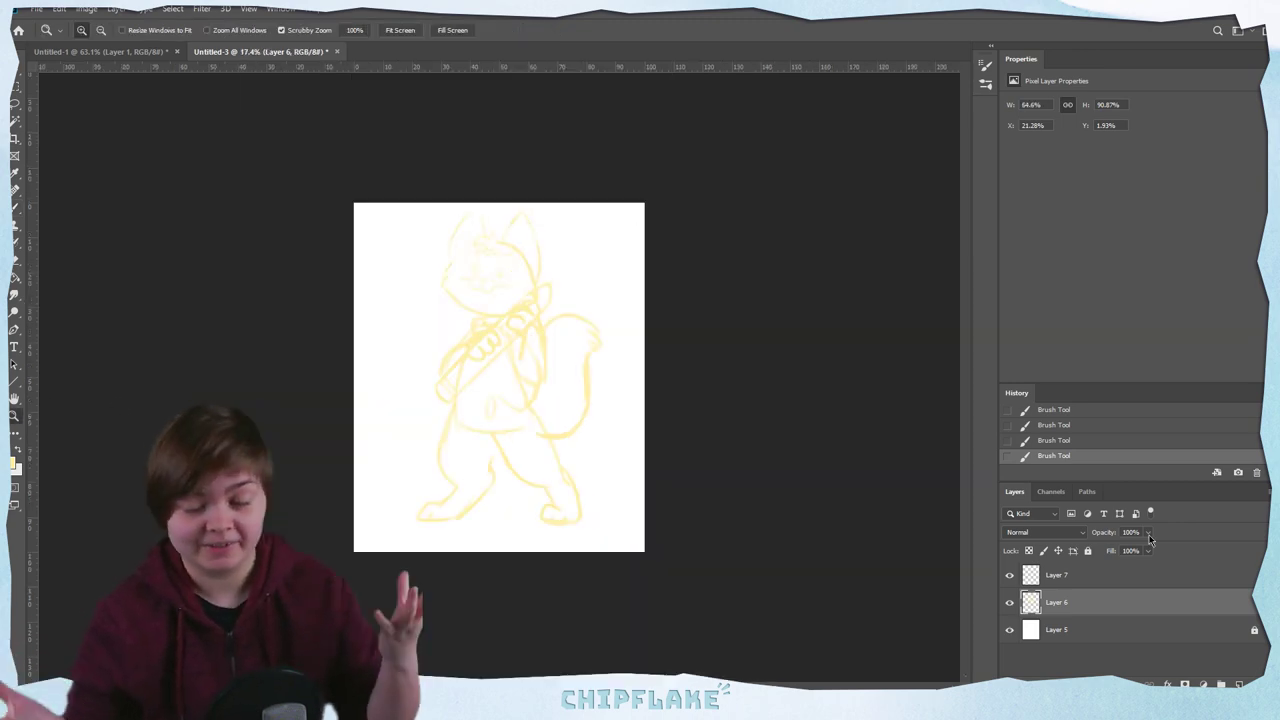
drag(1142, 548, 1106, 548)
click(1088, 551)
click(1157, 578)
Set up a different brush tip and size for the line art and reset the foreground colour to black
mouse_move(487, 262)
mouse_down()
mouse_move(571, 145)
mouse_move(640, 145)
mouse_up()
key(b)
click(78, 30)
click(48, 169)
drag(163, 160, 165, 176)
click(107, 198)
drag(420, 200, 450, 230)
key(ctrl+z)
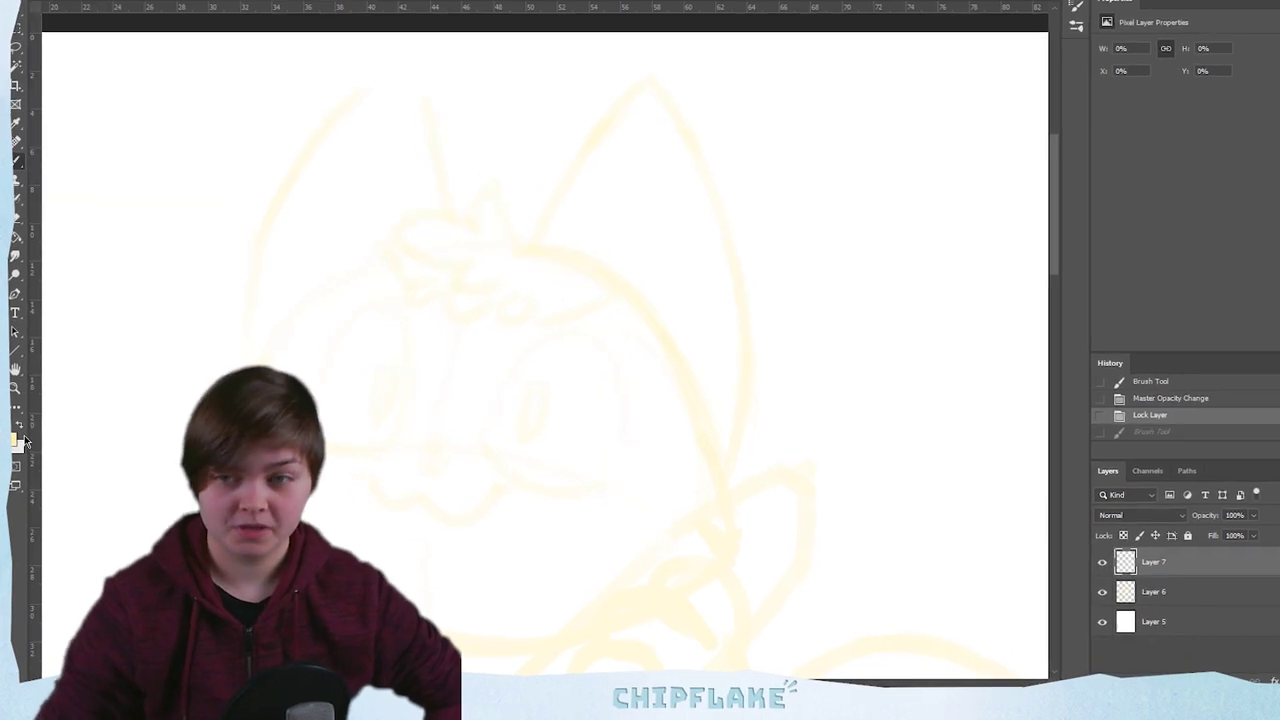
key(d)
drag(523, 247, 475, 217)
key(ctrl+z)
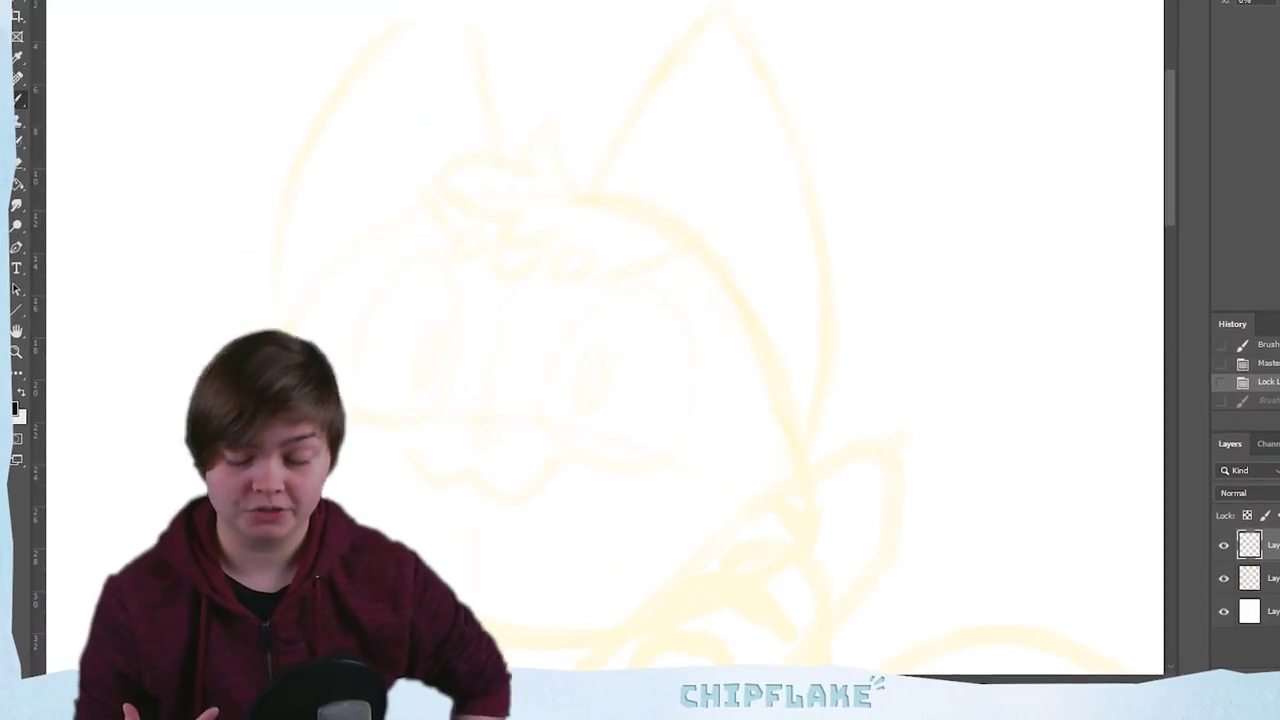
click(60, 2)
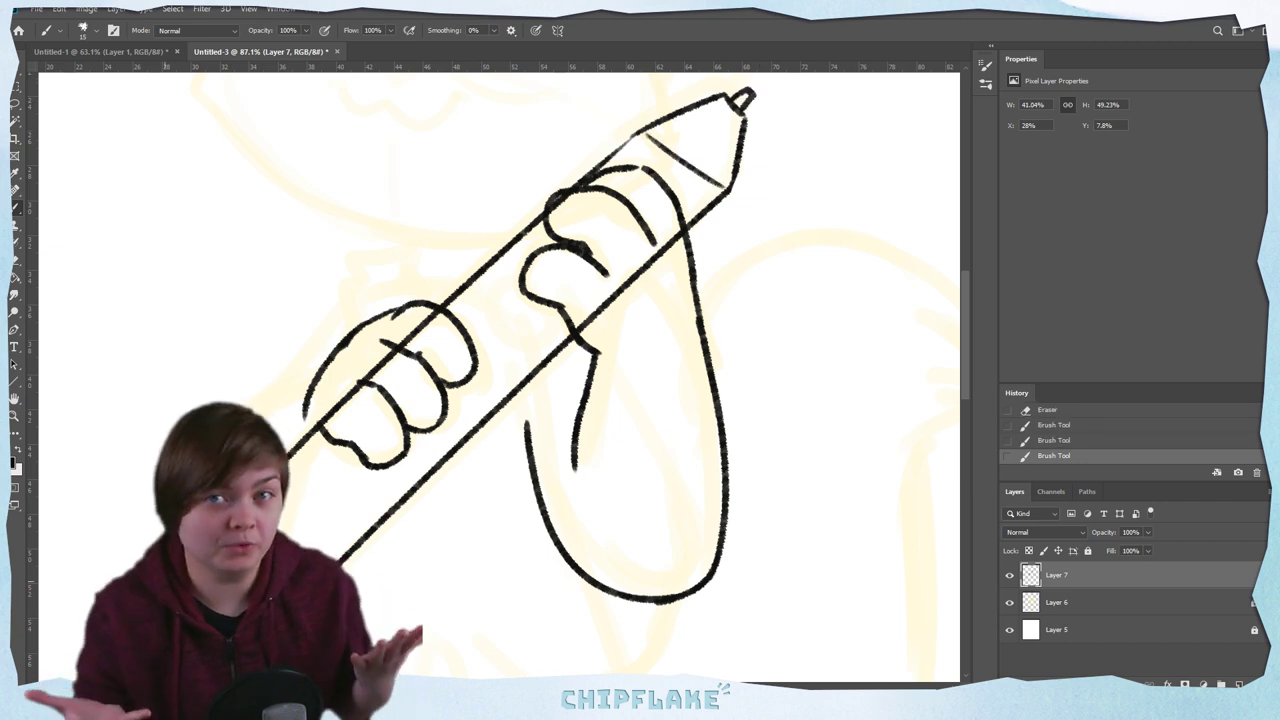
Ink the upper edge of the arm behind the pen and erase the pen lines crossing the paws
key(ctrl+z)
mouse_move(258, 408)
mouse_down()
mouse_move(320, 370)
mouse_move(362, 373)
mouse_move(385, 355)
mouse_up()
key(e)
click(95, 30)
drag(385, 355, 410, 333)
key(ctrl+z)
key(ctrl+shift+z)
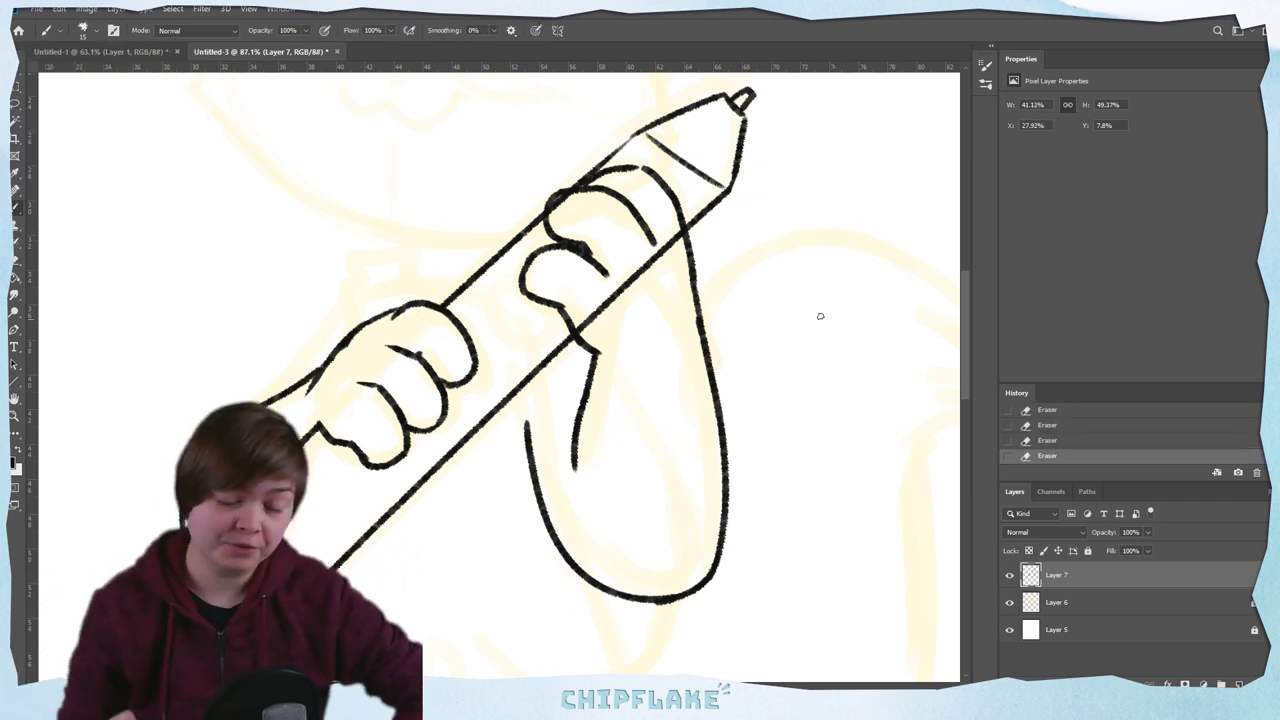
drag(585, 322, 628, 300)
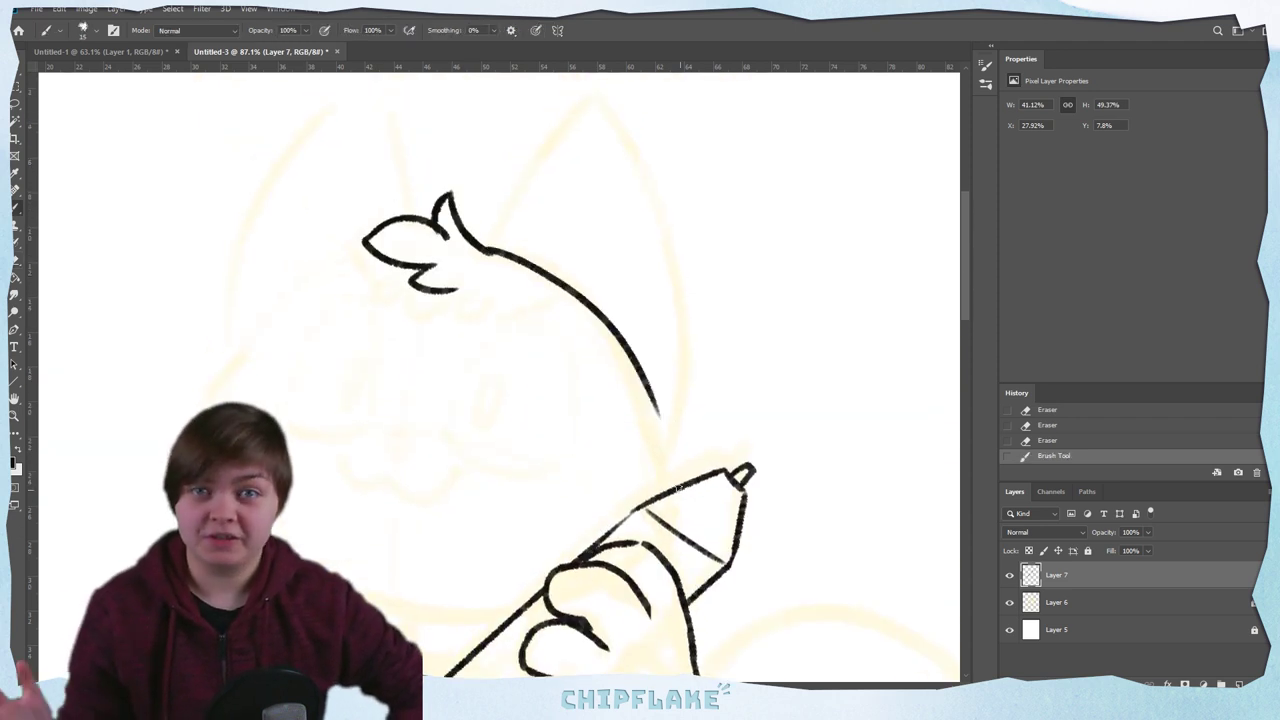
Redraw the head's curve from the hair tuft down to the pen and ink both pointed ears
key(ctrl+z)
drag(500, 252, 668, 488)
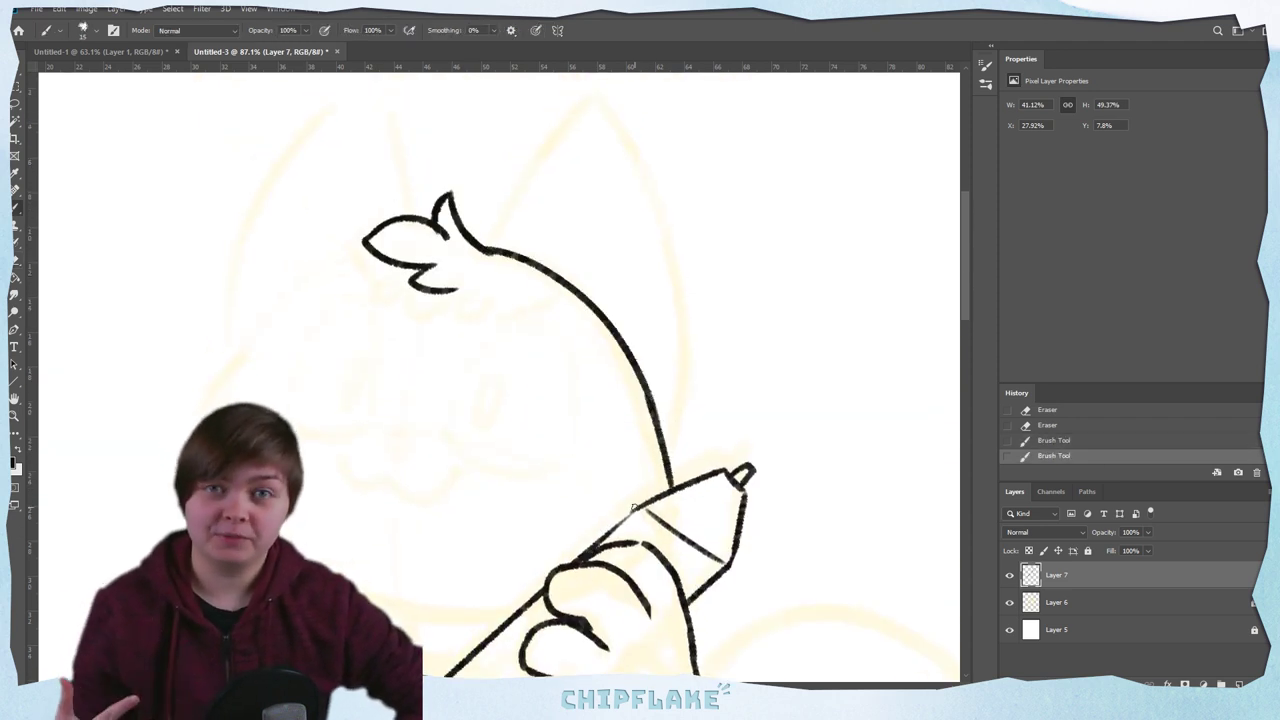
drag(491, 246, 593, 94)
drag(596, 92, 697, 454)
key(ctrl+z)
drag(596, 92, 670, 468)
mouse_move(249, 345)
mouse_down()
mouse_move(211, 400)
mouse_move(382, 82)
mouse_move(418, 216)
mouse_up()
Erase the overshooting line ends at the tips of both ears
key(e)
click(603, 82)
click(384, 78)
Ink the small nose, the smiling mouth and the outlines of both large oval eyes
key(b)
key(ctrl+z)
drag(390, 441, 398, 441)
drag(399, 478, 459, 470)
drag(355, 471, 398, 478)
mouse_move(448, 434)
mouse_down()
mouse_move(528, 318)
mouse_move(568, 456)
mouse_move(558, 471)
mouse_up()
mouse_move(279, 414)
mouse_down()
mouse_move(372, 426)
mouse_move(361, 437)
mouse_up()
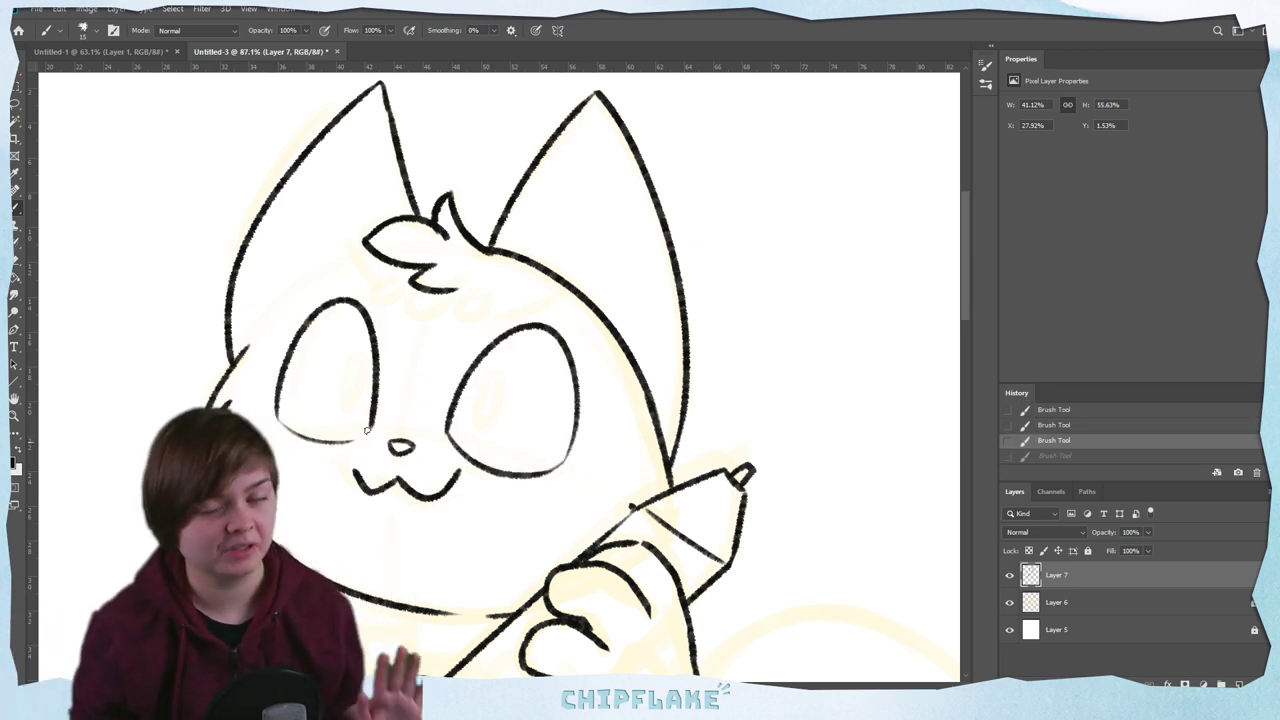
Ink the pupils, the small forehead markings and both slanted eyebrows
drag(490, 374, 498, 374)
drag(356, 357, 360, 355)
key(ctrl+z)
key(ctrl+z)
key(ctrl+z)
drag(490, 374, 496, 371)
key(ctrl+z)
mouse_move(437, 292)
mouse_down()
mouse_move(455, 318)
mouse_move(402, 303)
mouse_up()
drag(462, 307, 464, 310)
drag(488, 330, 594, 276)
drag(368, 314, 288, 268)
Ink the curve of the arm beside the pen's blunt lower end
drag(963, 310, 963, 373)
mouse_move(423, 320)
mouse_down()
mouse_move(440, 376)
mouse_move(369, 344)
mouse_move(350, 372)
mouse_move(379, 381)
mouse_up()
key(ctrl+z)
drag(963, 337, 963, 366)
drag(338, 242, 240, 350)
Ink the inner and outer contours of the leg on the tail side, following the sketch
key(z)
drag(560, 366, 456, 366)
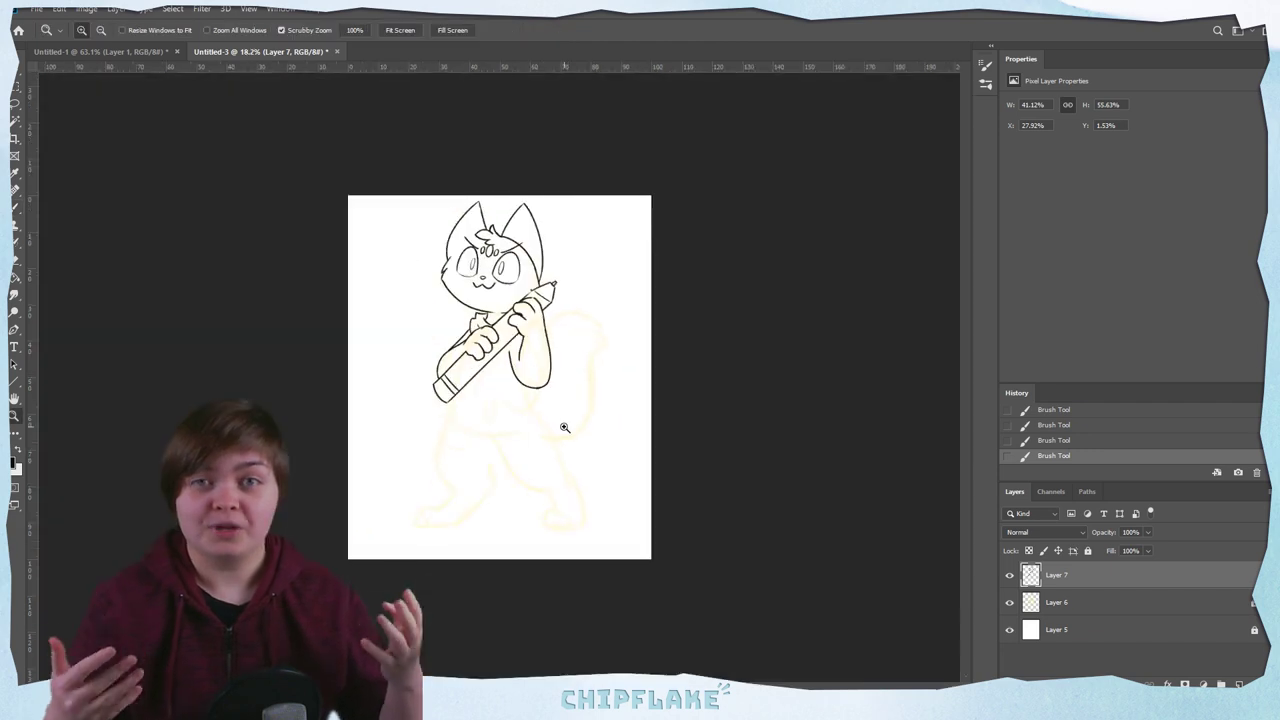
drag(610, 484, 714, 484)
key(b)
drag(398, 346, 594, 520)
drag(516, 222, 629, 494)
Ink the toe lines and the back of the foot on the tail-side leg
mouse_move(627, 573)
mouse_down()
mouse_move(561, 611)
mouse_move(620, 616)
mouse_up()
key(ctrl+z)
mouse_move(617, 597)
mouse_down()
mouse_move(656, 614)
mouse_move(620, 618)
mouse_up()
key(ctrl+z)
key(ctrl+z)
mouse_move(618, 602)
mouse_down()
mouse_move(655, 615)
mouse_move(622, 622)
mouse_move(652, 620)
mouse_up()
key(ctrl+z)
key(ctrl+z)
drag(626, 458, 676, 590)
Ink the outer contour of the other leg from the pen's lower end downward
drag(1176, 538, 1226, 452)
drag(1041, 352, 1070, 422)
mouse_move(326, 246)
mouse_down()
mouse_move(330, 517)
mouse_move(291, 355)
mouse_move(330, 517)
mouse_up()
key(ctrl+z)
key(ctrl+z)
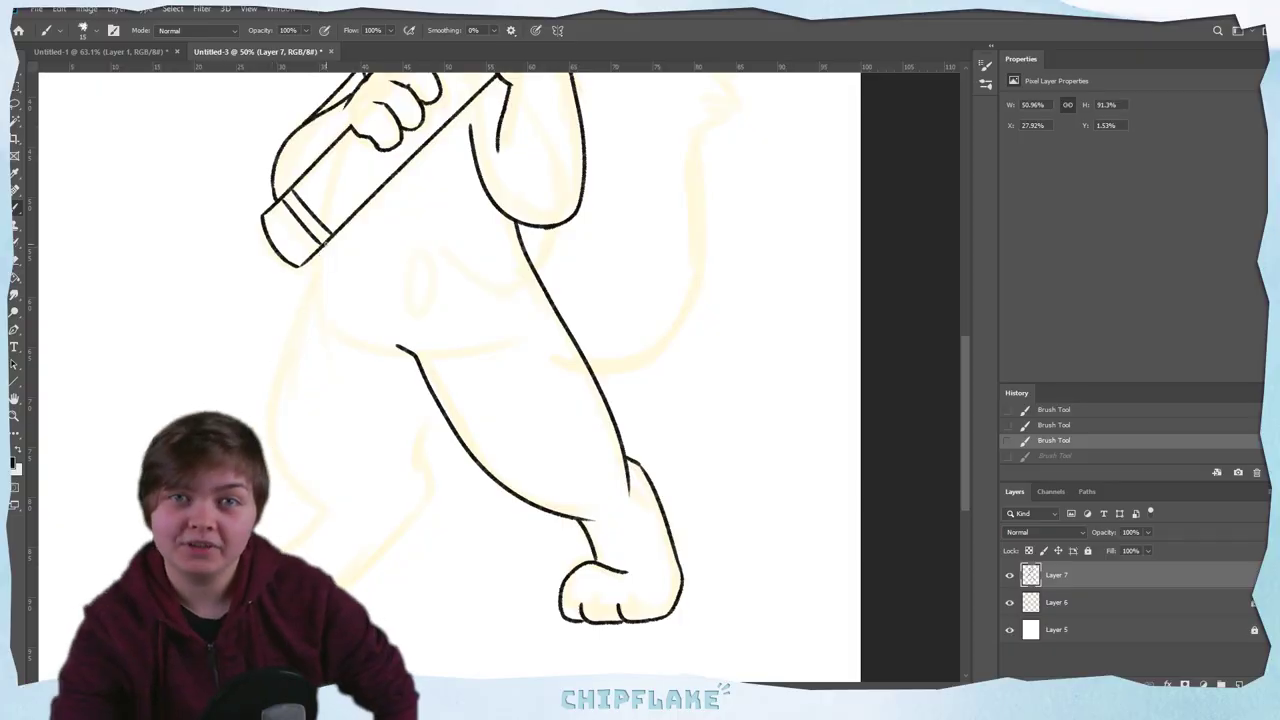
key(ctrl+shift+z)
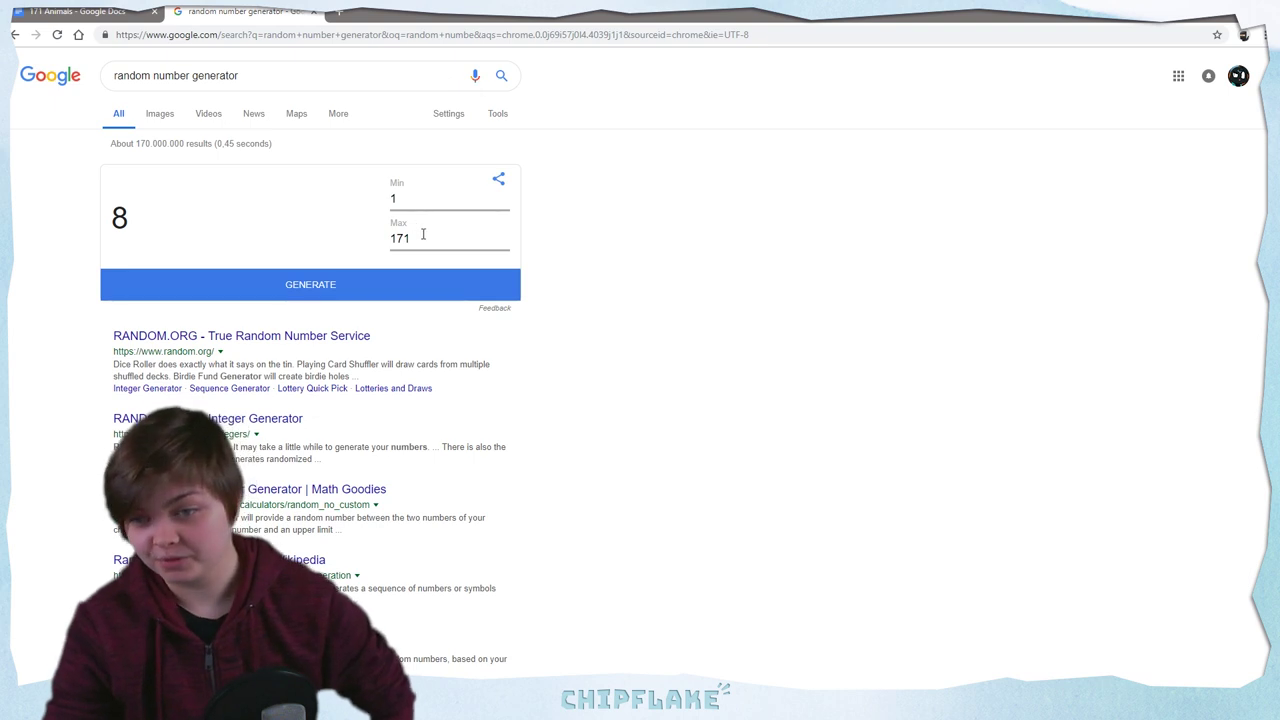
Generate a random number from 1 to 171 and look up entry 35 in the 171 Animals document
click(305, 295)
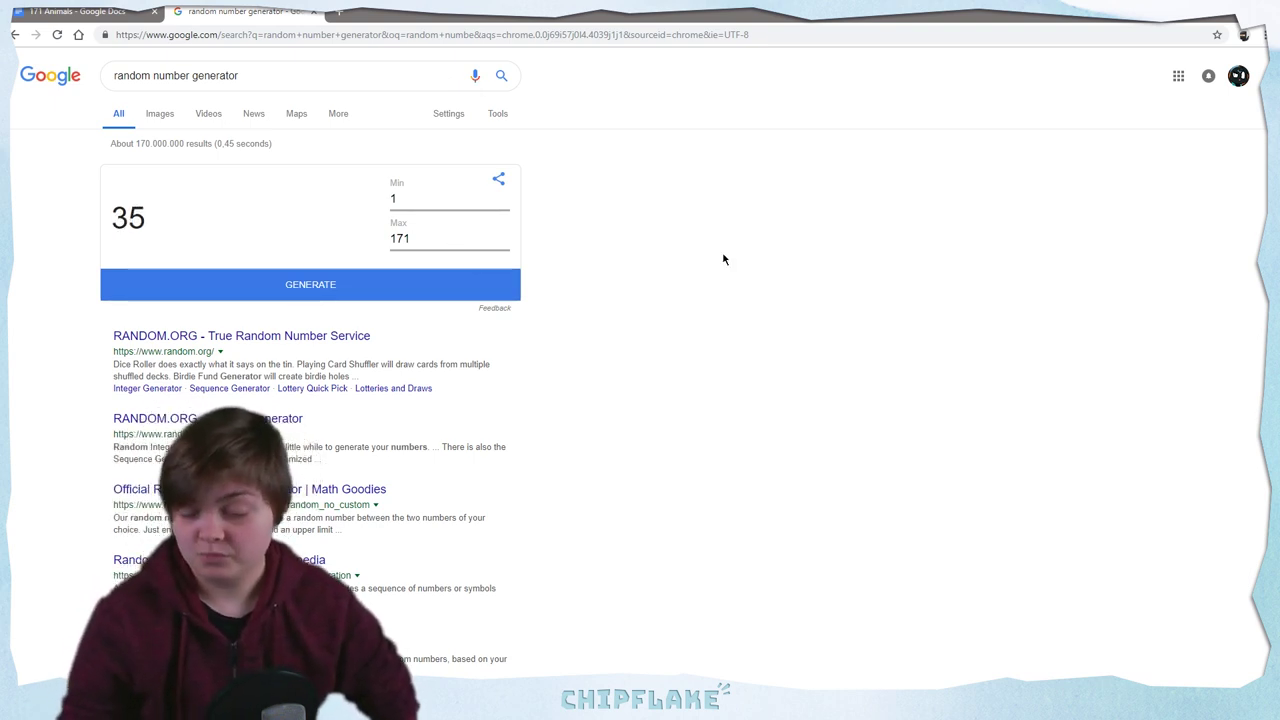
click(120, 11)
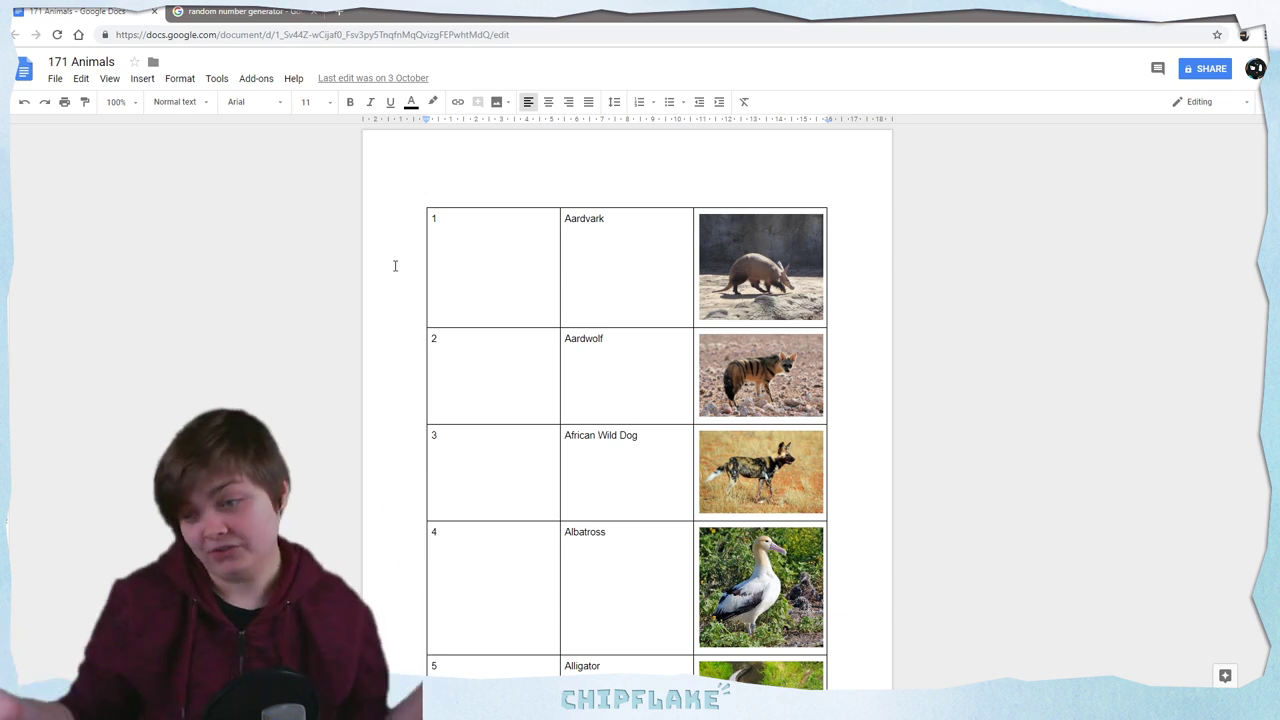
click(300, 12)
click(35, 12)
key(ctrl+f)
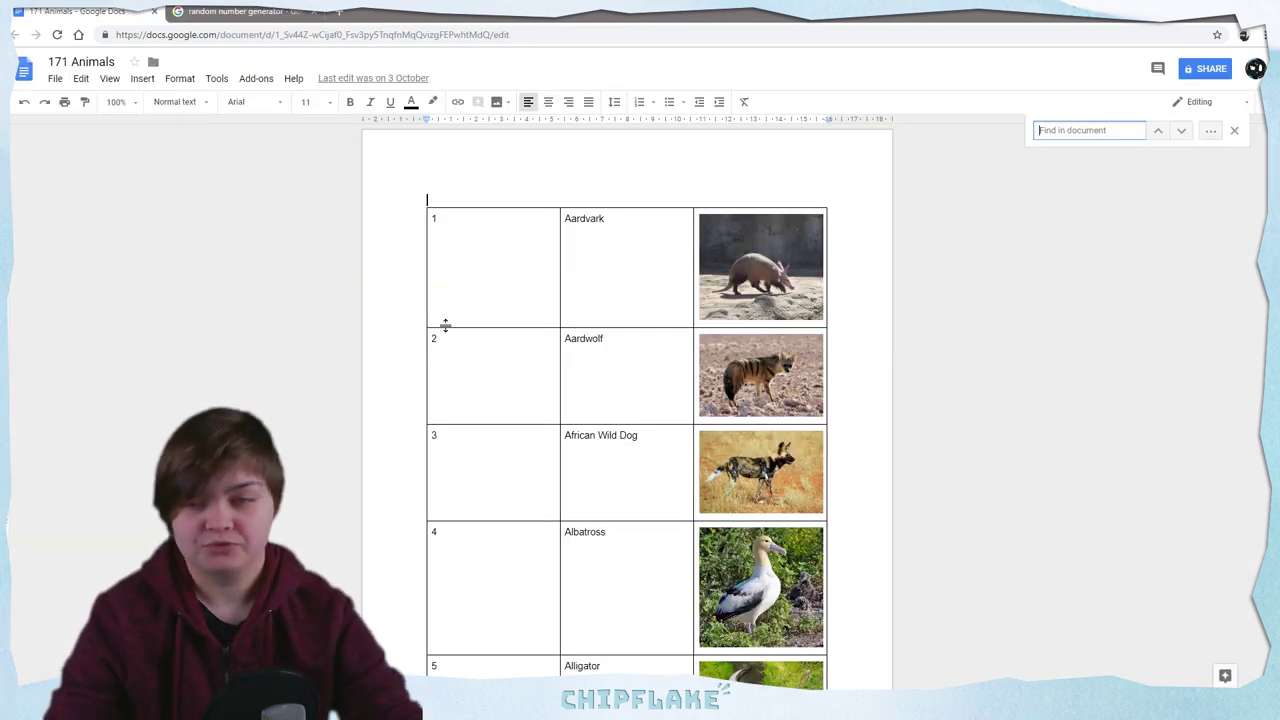
text(35)
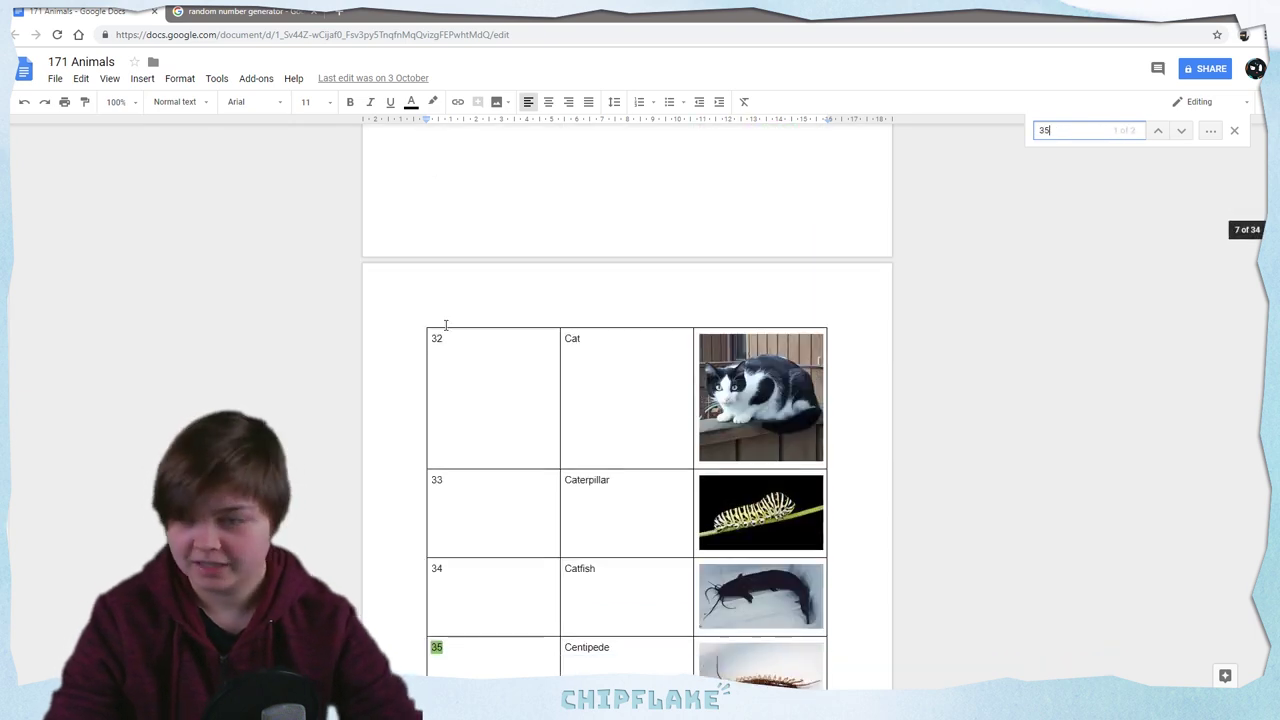
scroll(549, 533, down, 3)
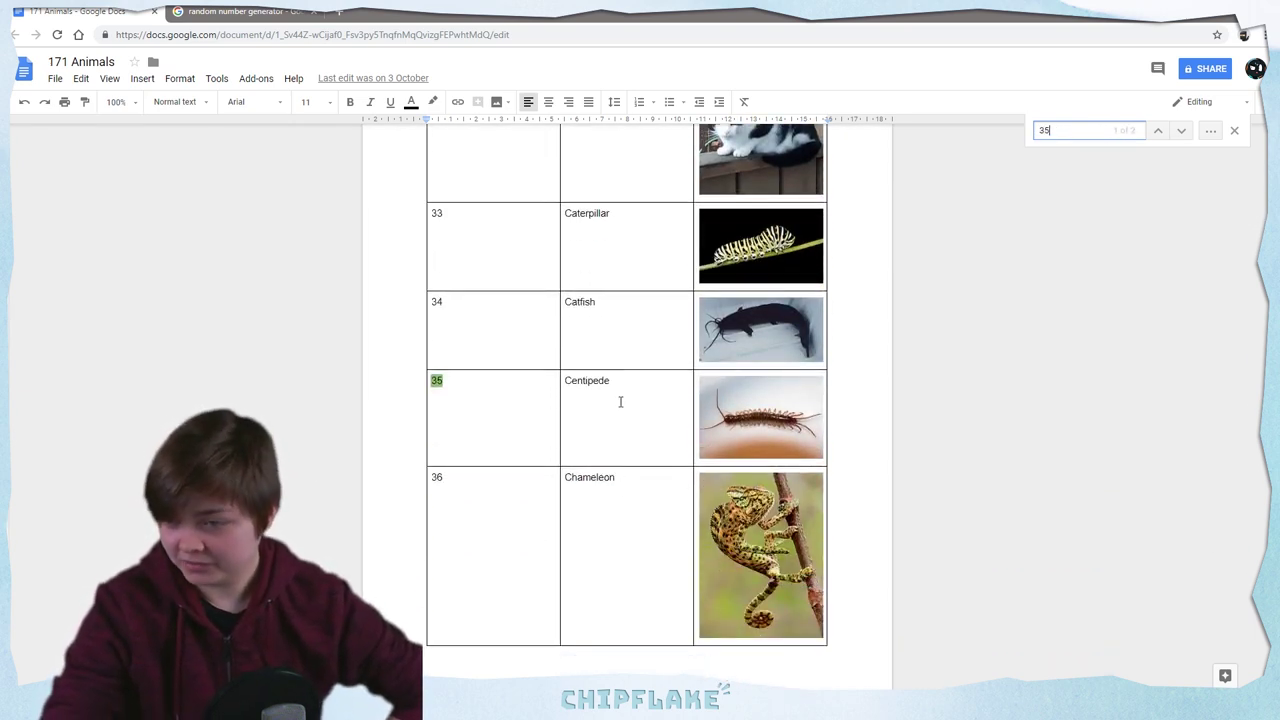
click(620, 402)
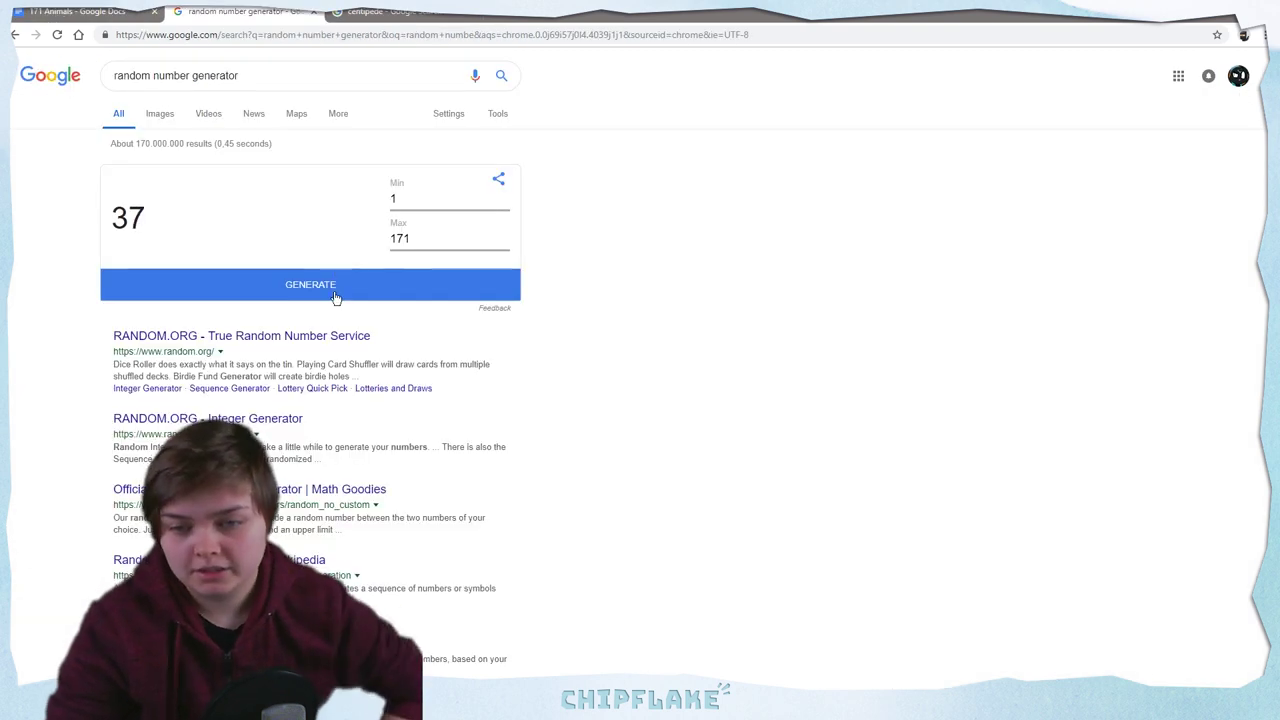
Generate another random number and look up entry 73 in the 171 Animals document
click(336, 297)
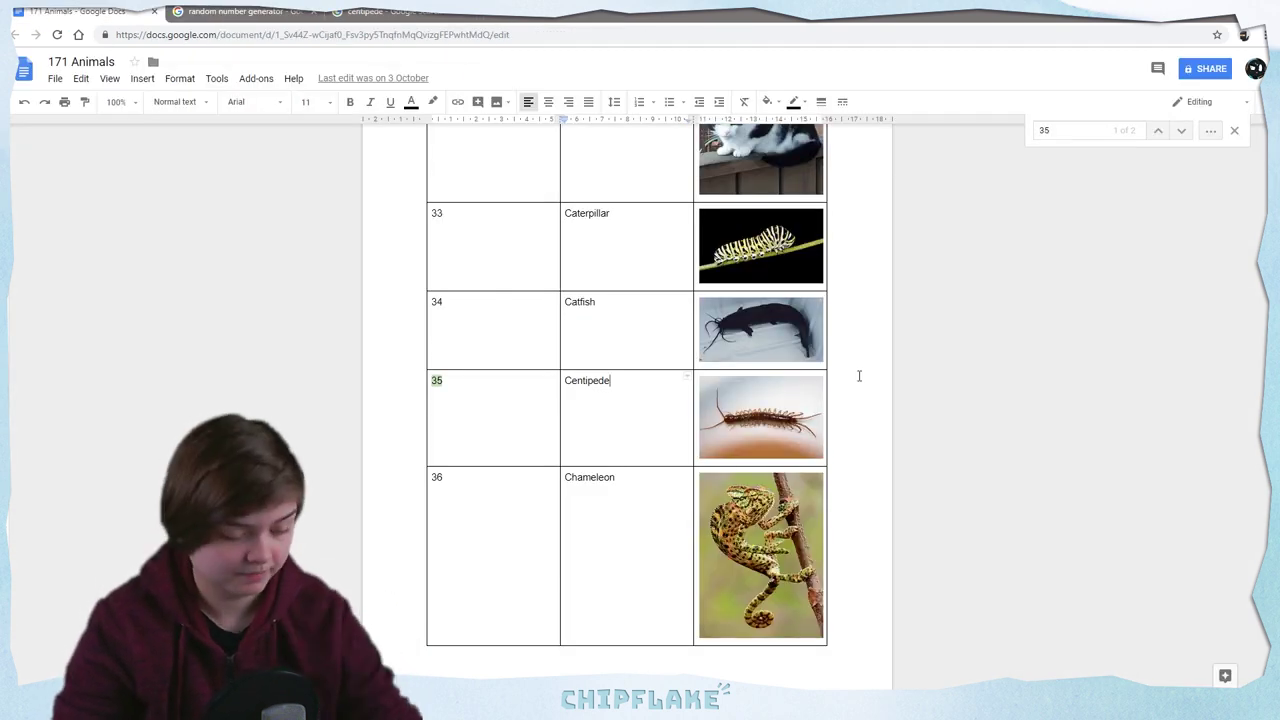
key(ctrl+f)
text(73)
scroll(620, 420, down, 1)
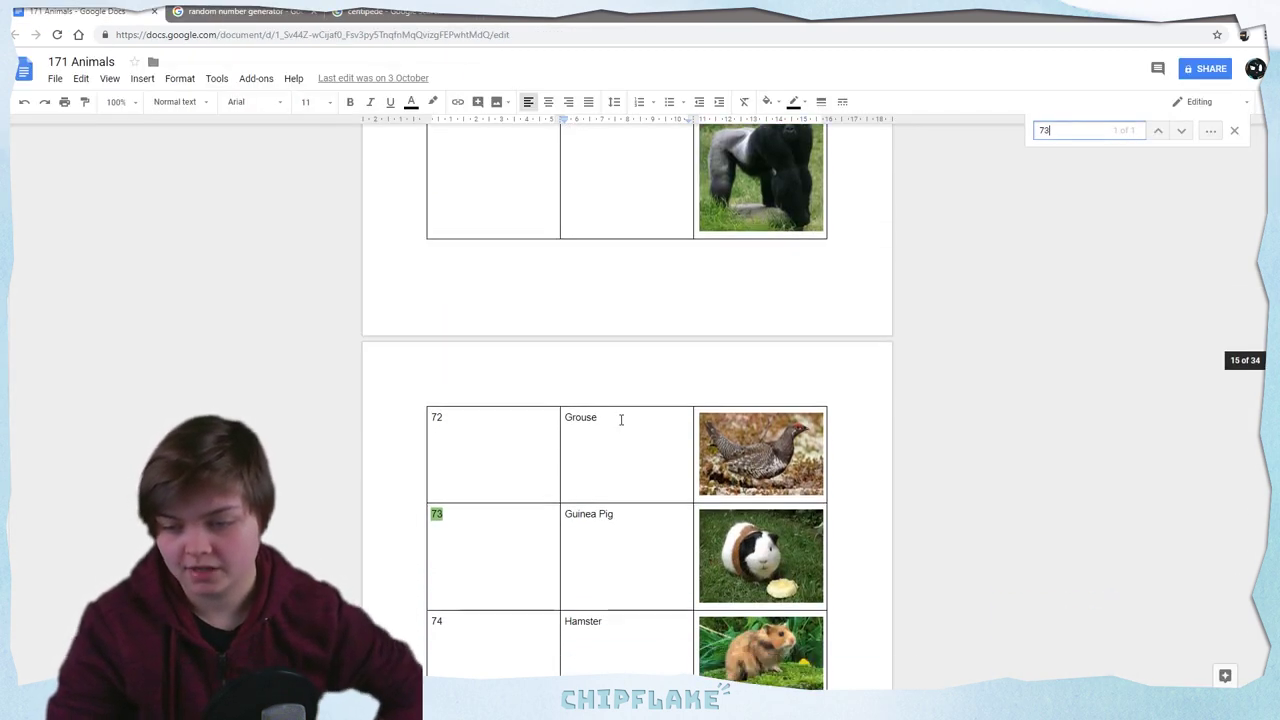
scroll(617, 557, down, 1)
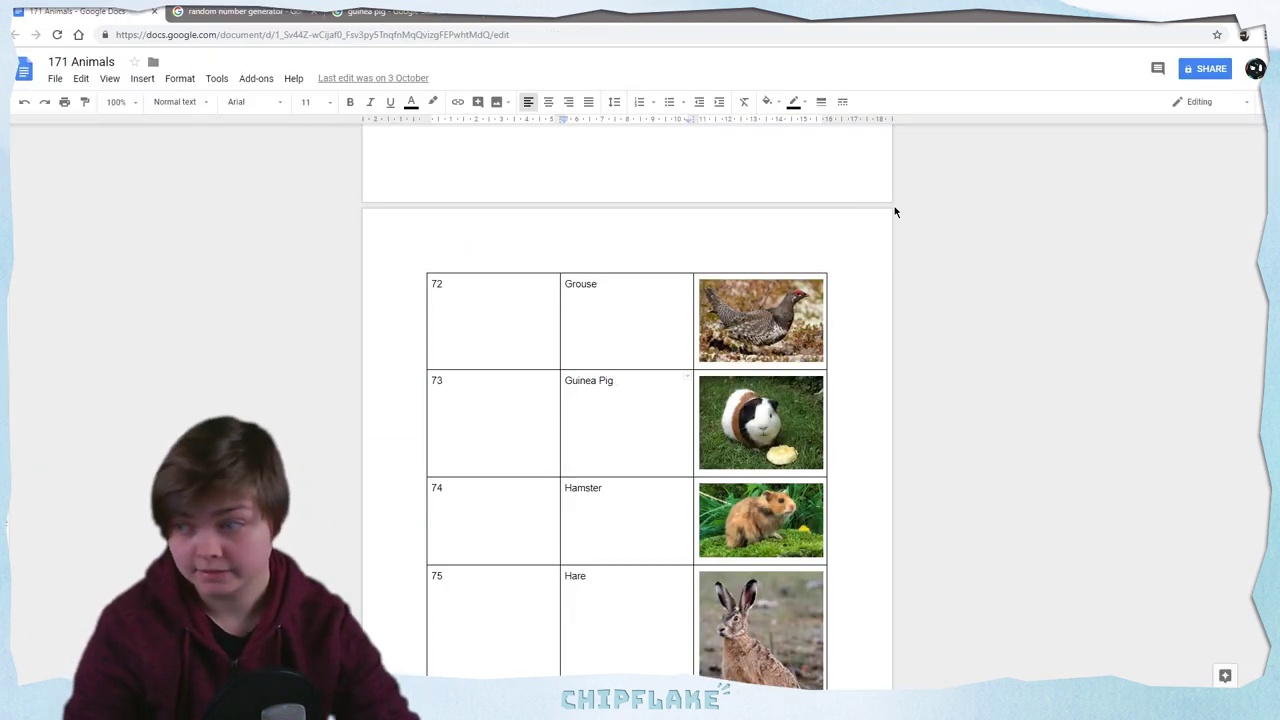
Look up entry 80 in the 171 Animals document and search Google Images for "horse"
key(ctrl+f)
text(80)
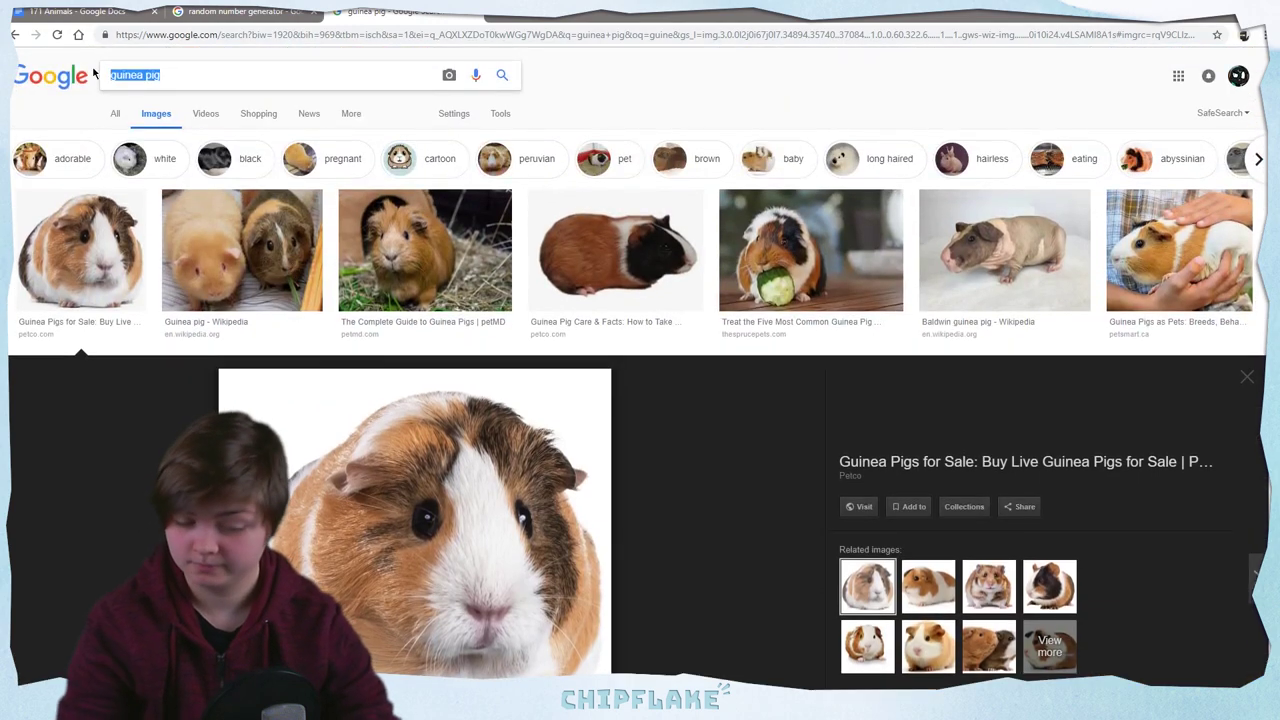
text(horse)
key(Return)
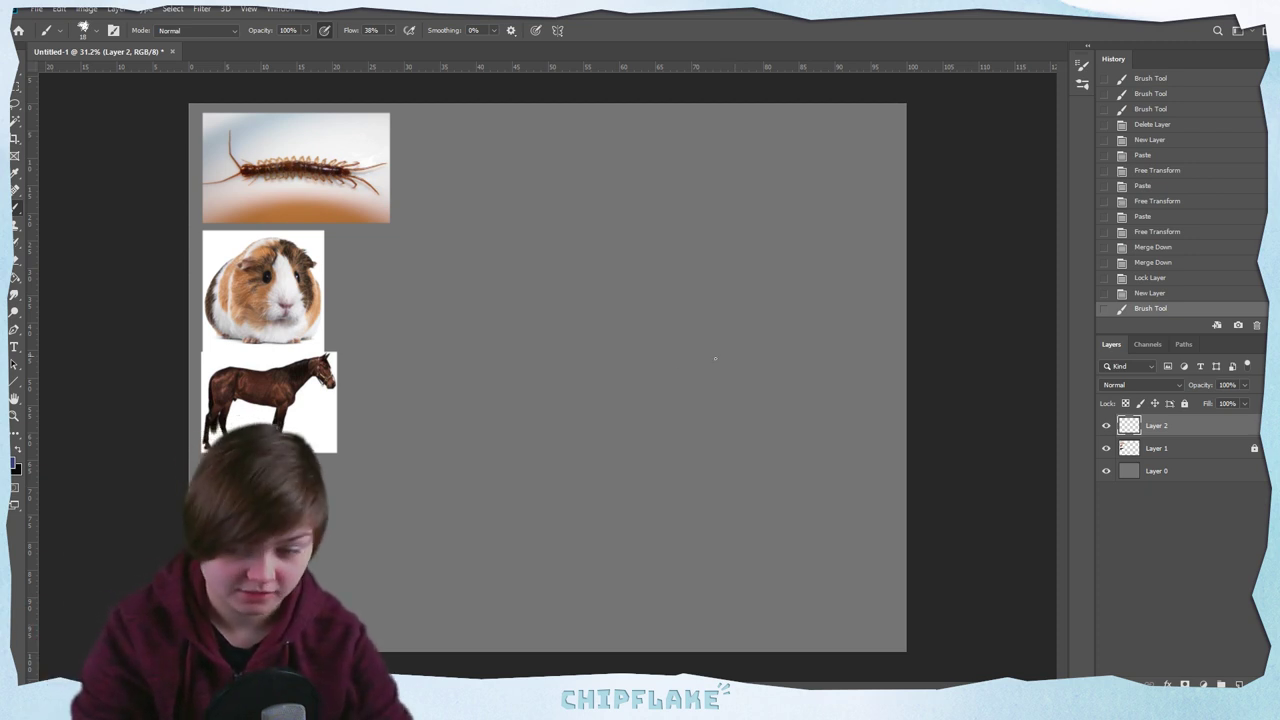
Sketch a horse-like head outline with a rounded skull and tapered muzzle beside the reference photos in Photoshop
click(16, 418)
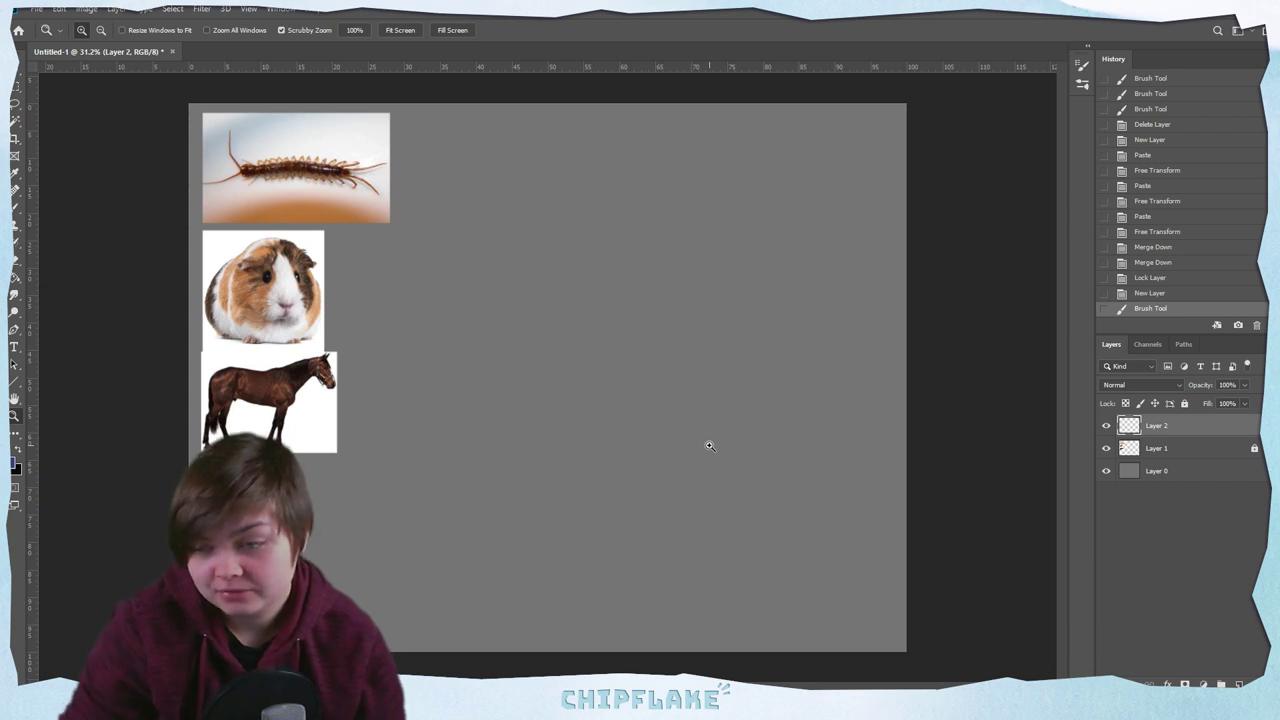
mouse_move(709, 446)
mouse_down()
mouse_move(791, 486)
mouse_move(749, 471)
mouse_move(763, 491)
mouse_up()
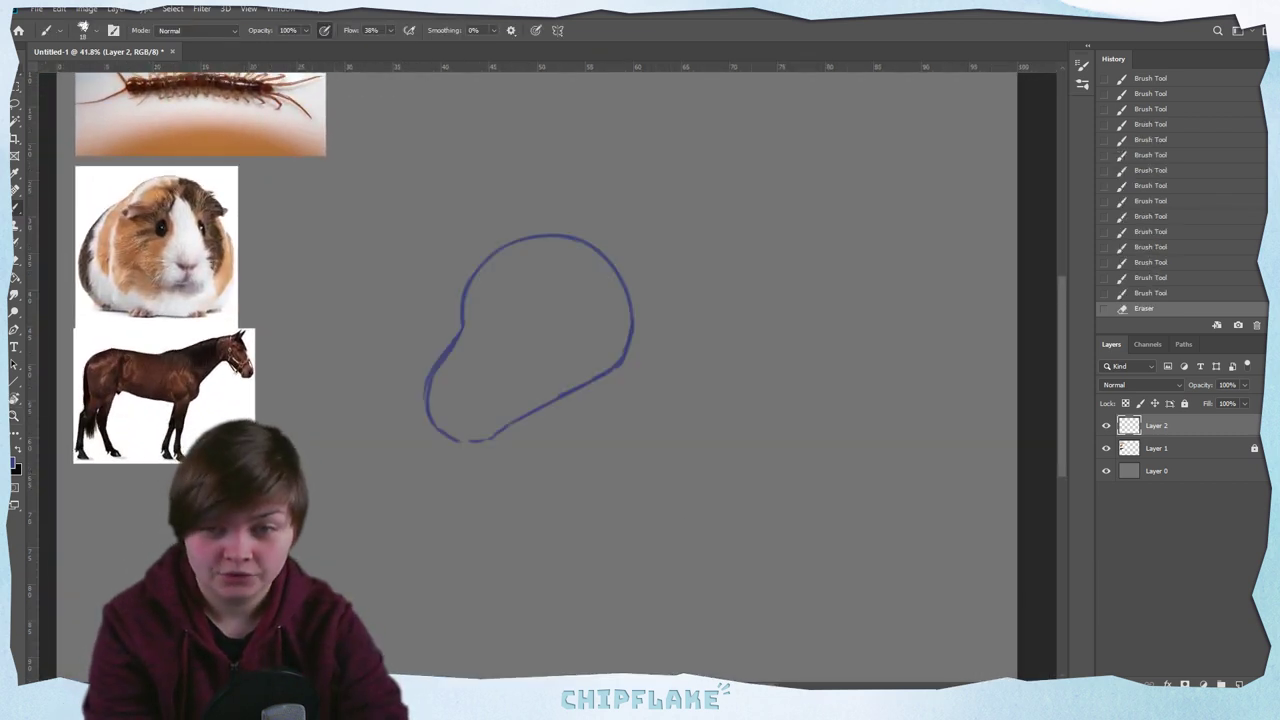
key(v)
drag(630, 320, 506, 323)
key(ctrl+z)
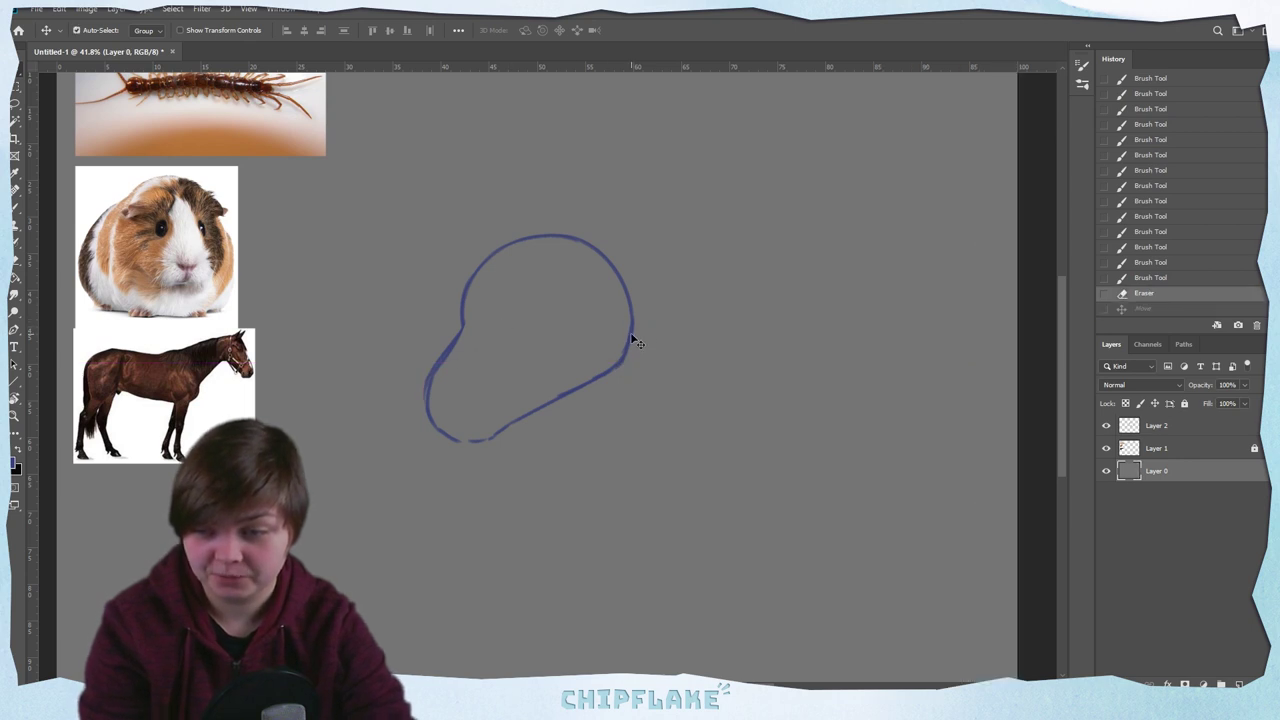
Lock Layer 0, select Layer 2 and move the head outline closer to the reference photos
click(1184, 403)
click(1157, 424)
mouse_move(632, 348)
mouse_down()
mouse_move(552, 346)
mouse_move(562, 358)
mouse_up()
Extend the creature's back line from the base of the neck into a long horizontal body
key(b)
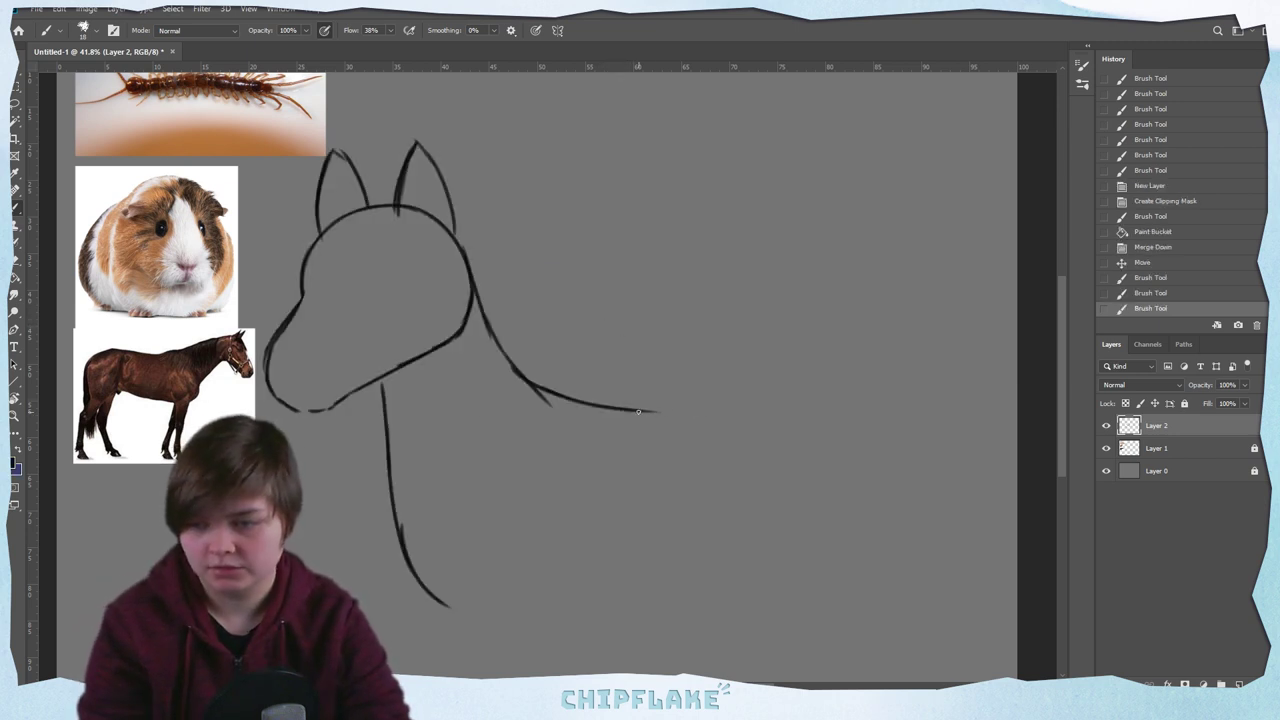
mouse_move(632, 412)
mouse_down()
mouse_move(830, 400)
mouse_move(908, 417)
mouse_up()
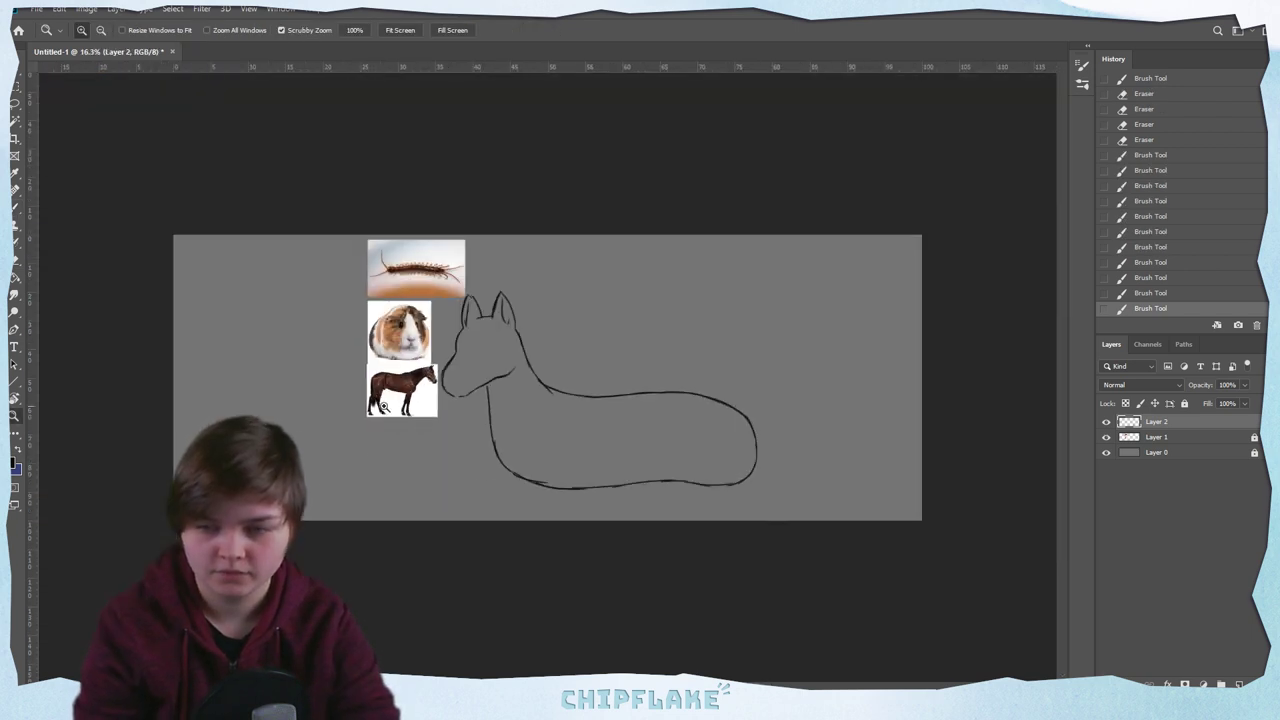
Erase the stray overlap where the neck meets the back and refine the end of the jaw line
mouse_move(600, 425)
mouse_down()
mouse_move(637, 423)
mouse_move(644, 453)
mouse_up()
key(b)
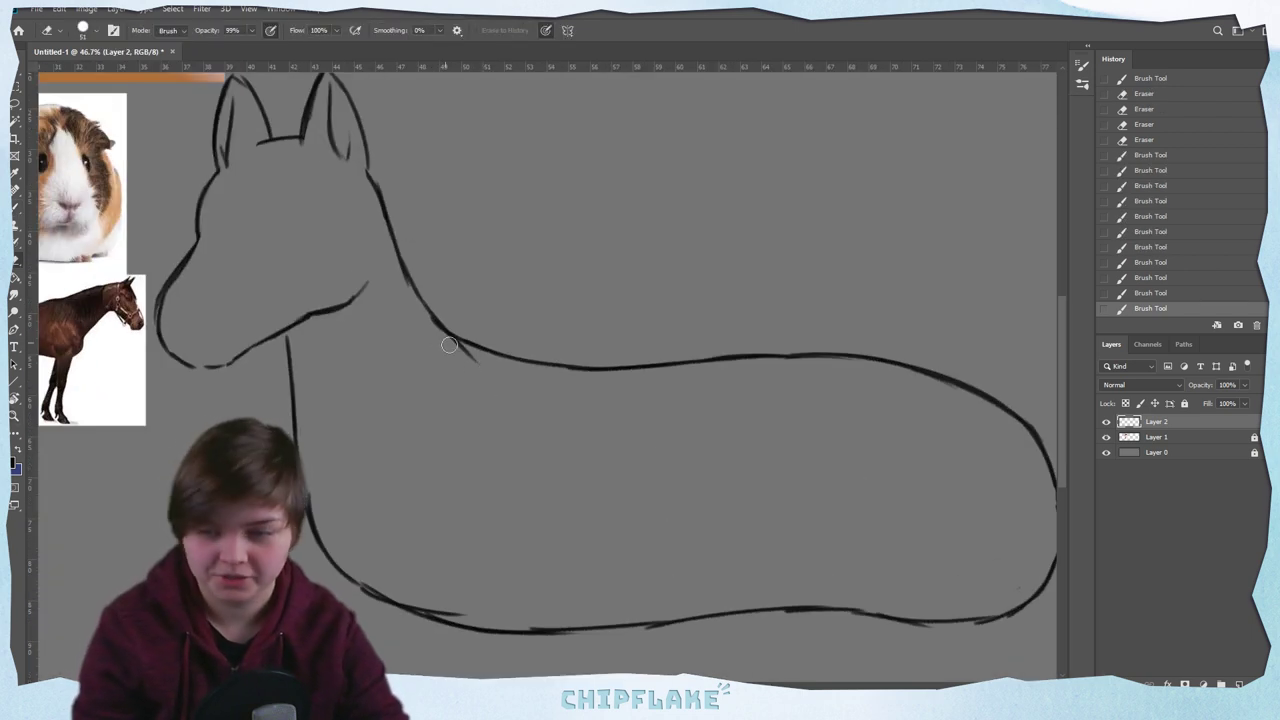
click(371, 281)
click(371, 282)
key(b)
drag(345, 303, 364, 286)
key(e)
key(e)
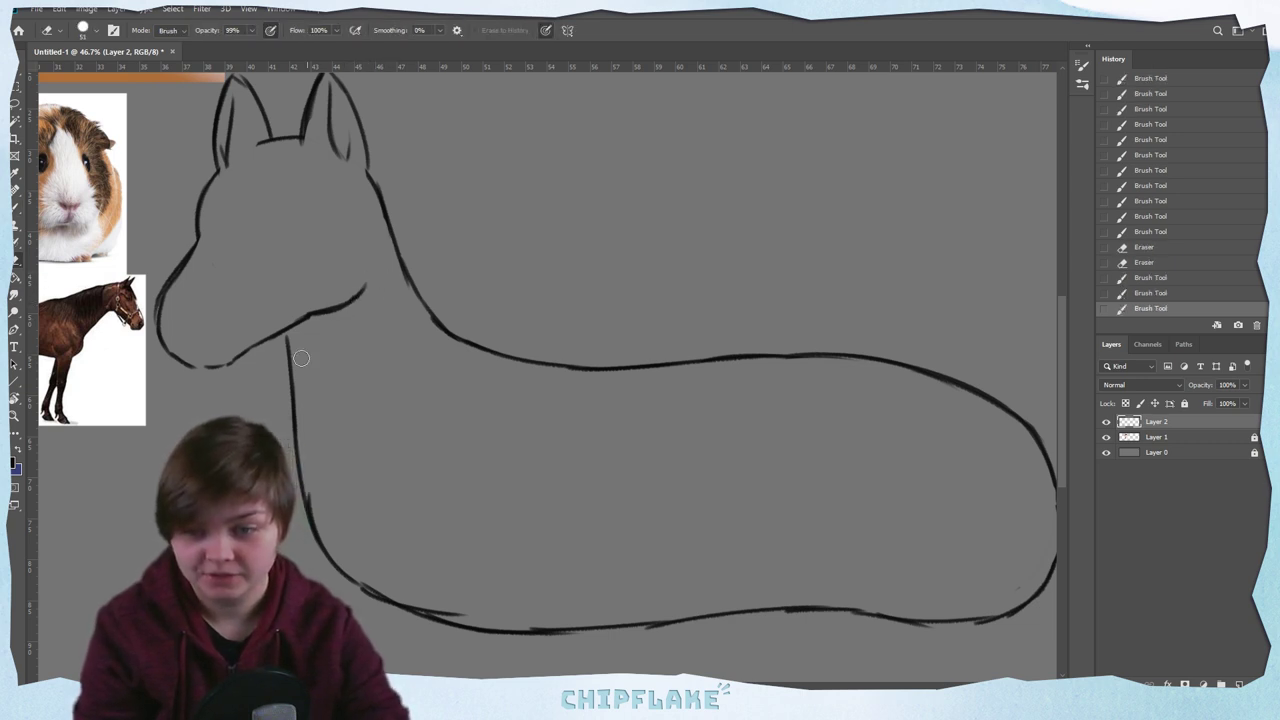
Erase the upper end of the chest line under the jaw and redraw it so it meets the jaw
click(287, 348)
key(b)
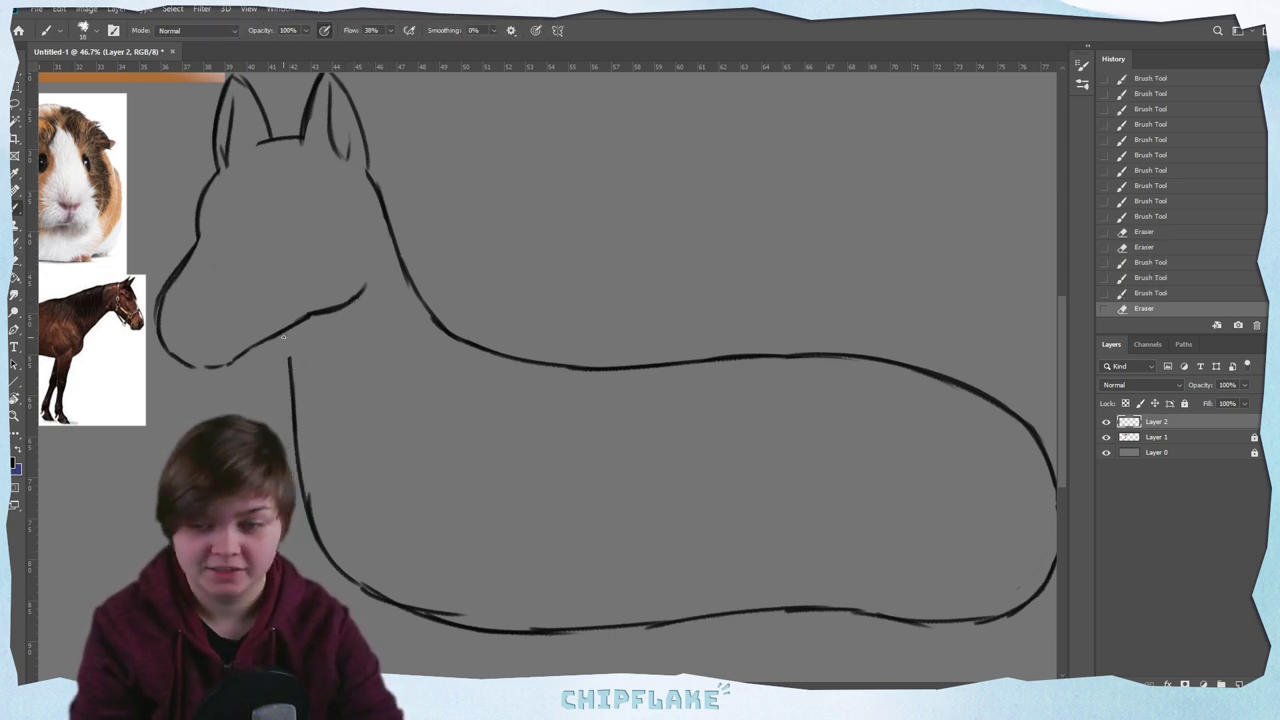
drag(286, 343, 292, 372)
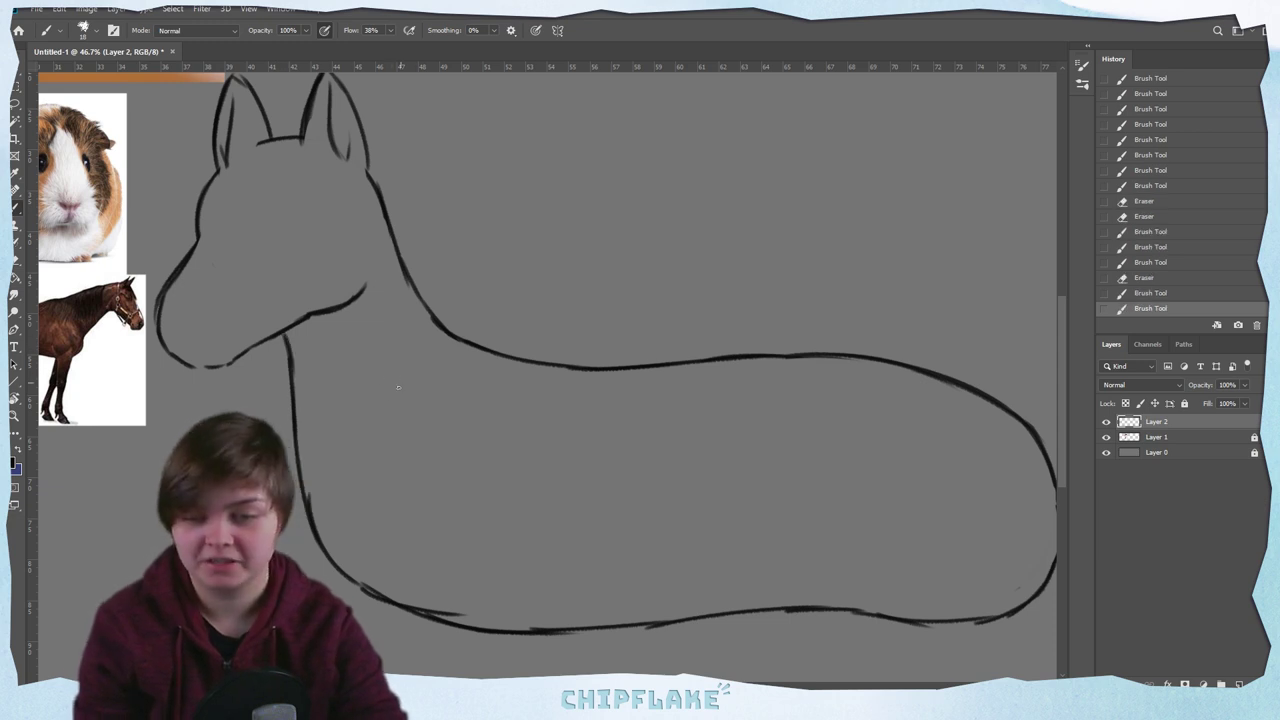
drag(192, 365, 208, 368)
key(ctrl+z)
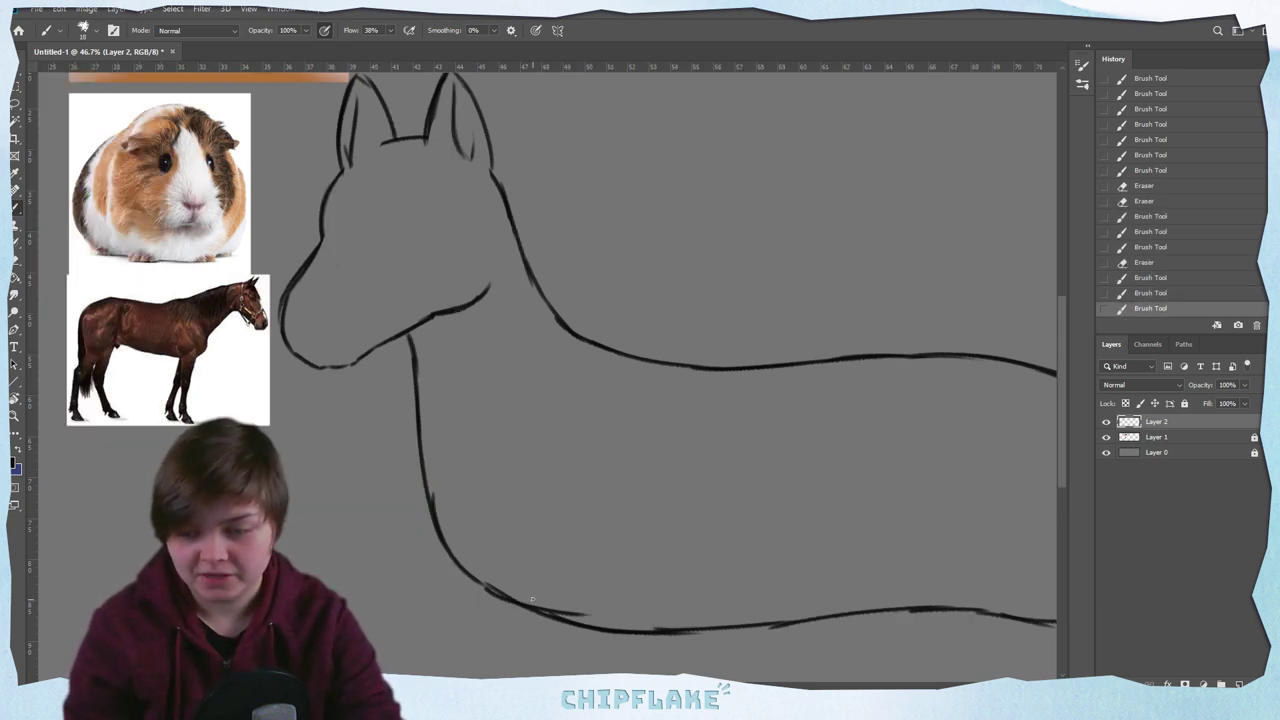
drag(530, 598, 514, 636)
drag(516, 622, 531, 640)
click(536, 646)
key(ctrl+z)
key(ctrl+z)
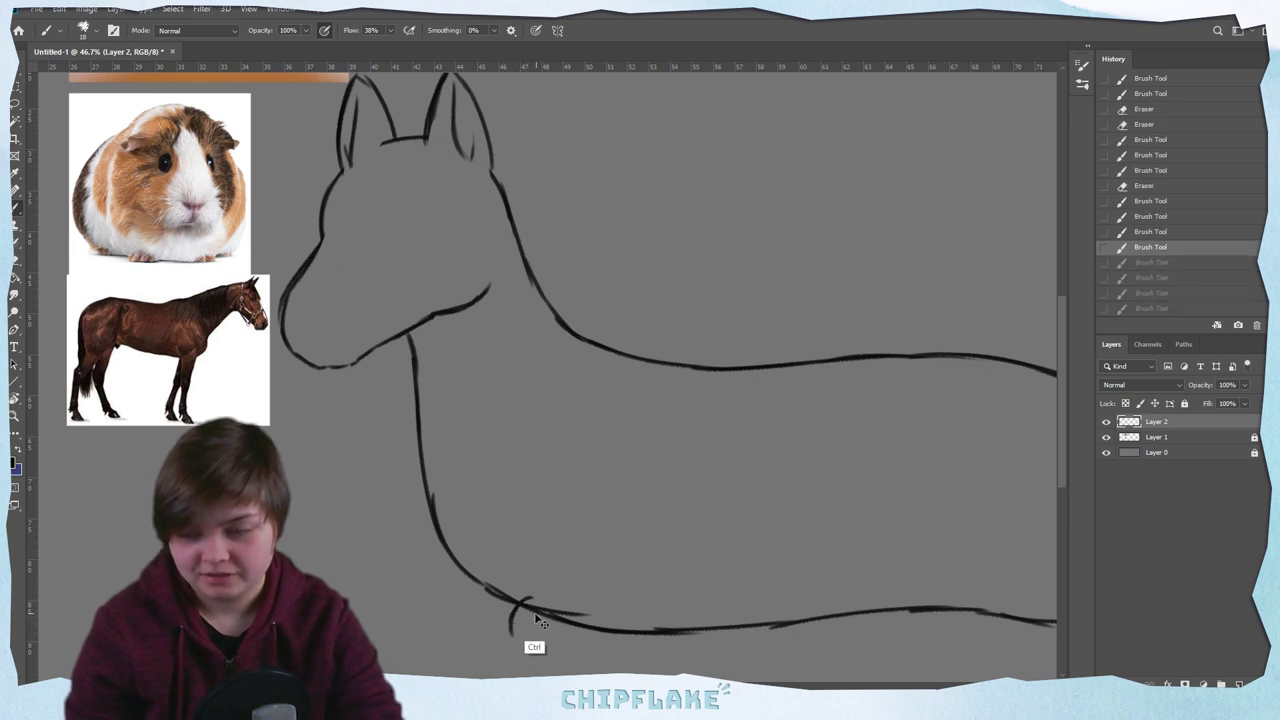
key(ctrl+z)
Draw a small clawed paw with fur tufts at the front of the belly line and erase the body line crossing it
mouse_move(532, 610)
mouse_down()
mouse_move(521, 640)
mouse_move(534, 648)
mouse_move(543, 627)
mouse_move(538, 650)
mouse_move(572, 634)
mouse_move(514, 630)
mouse_move(510, 608)
mouse_up()
drag(510, 612, 589, 628)
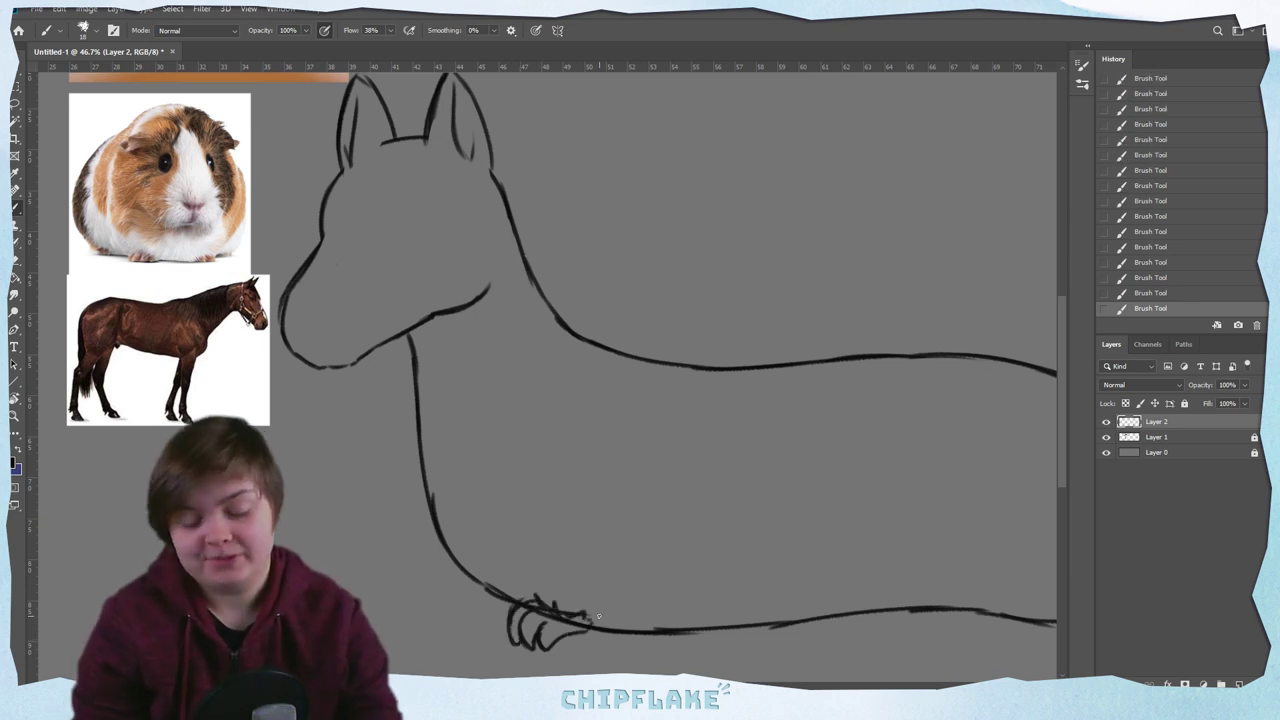
key(e)
click(96, 30)
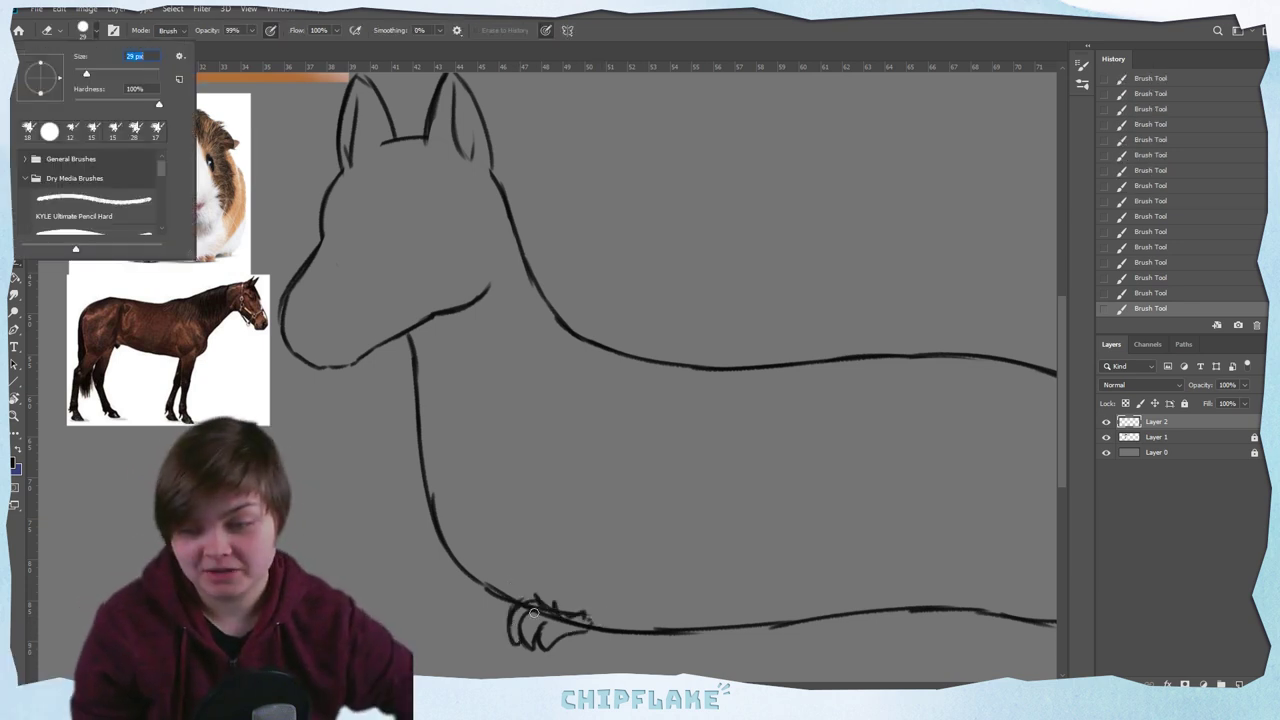
drag(520, 610, 562, 618)
drag(556, 616, 568, 622)
drag(566, 620, 572, 622)
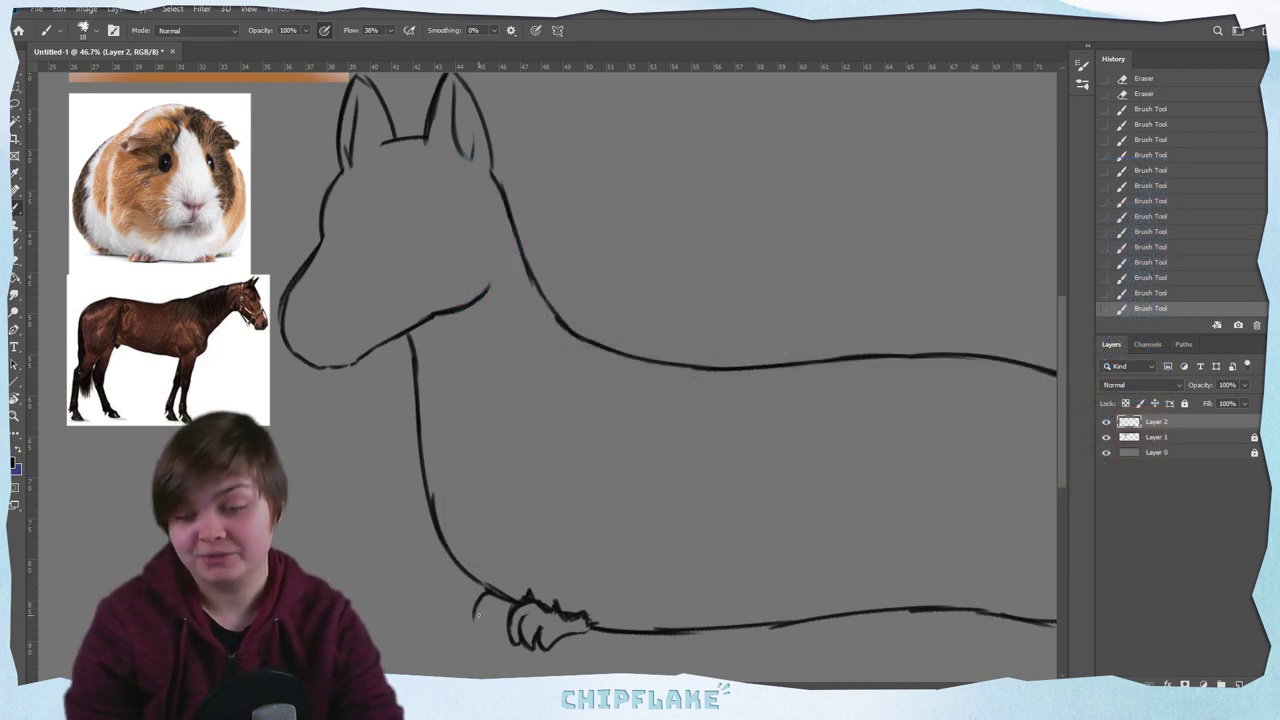
Add a second small paw partly behind and in front of the first one, below the chest
mouse_move(486, 598)
mouse_down()
mouse_move(475, 628)
mouse_move(488, 634)
mouse_up()
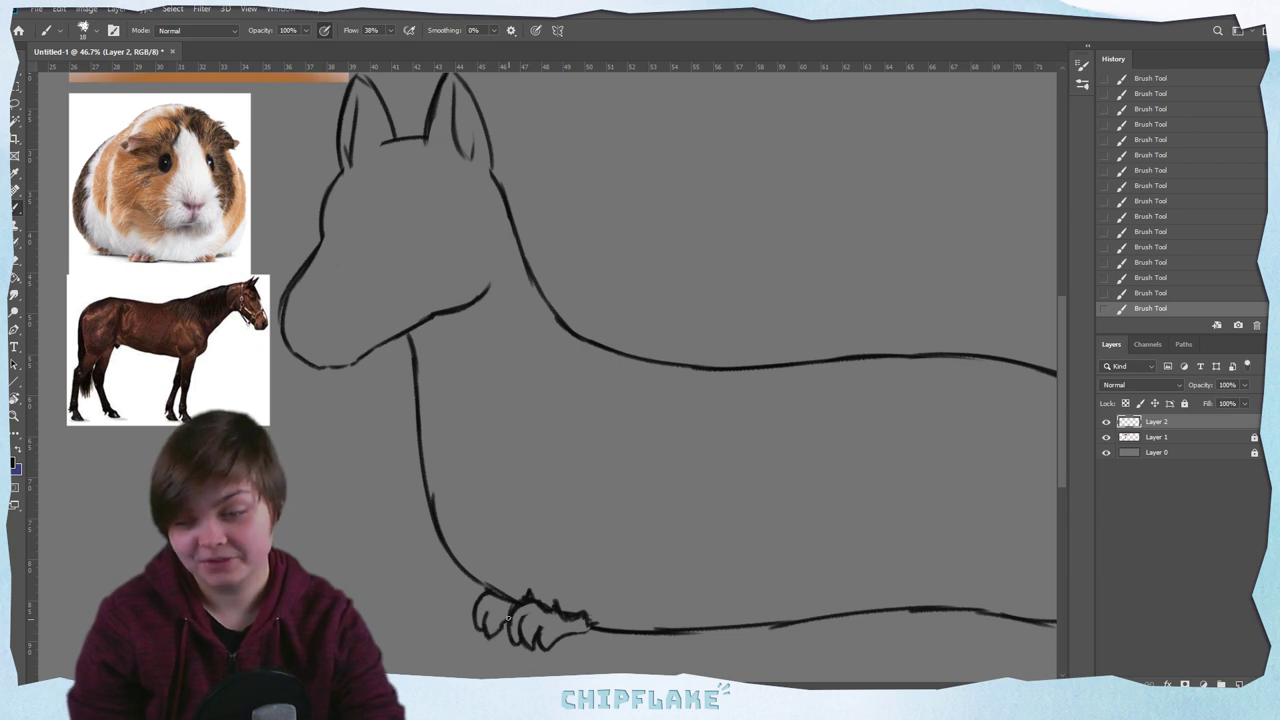
key(ctrl+z)
key(ctrl+z)
key(ctrl+shift+z)
key(ctrl+shift+z)
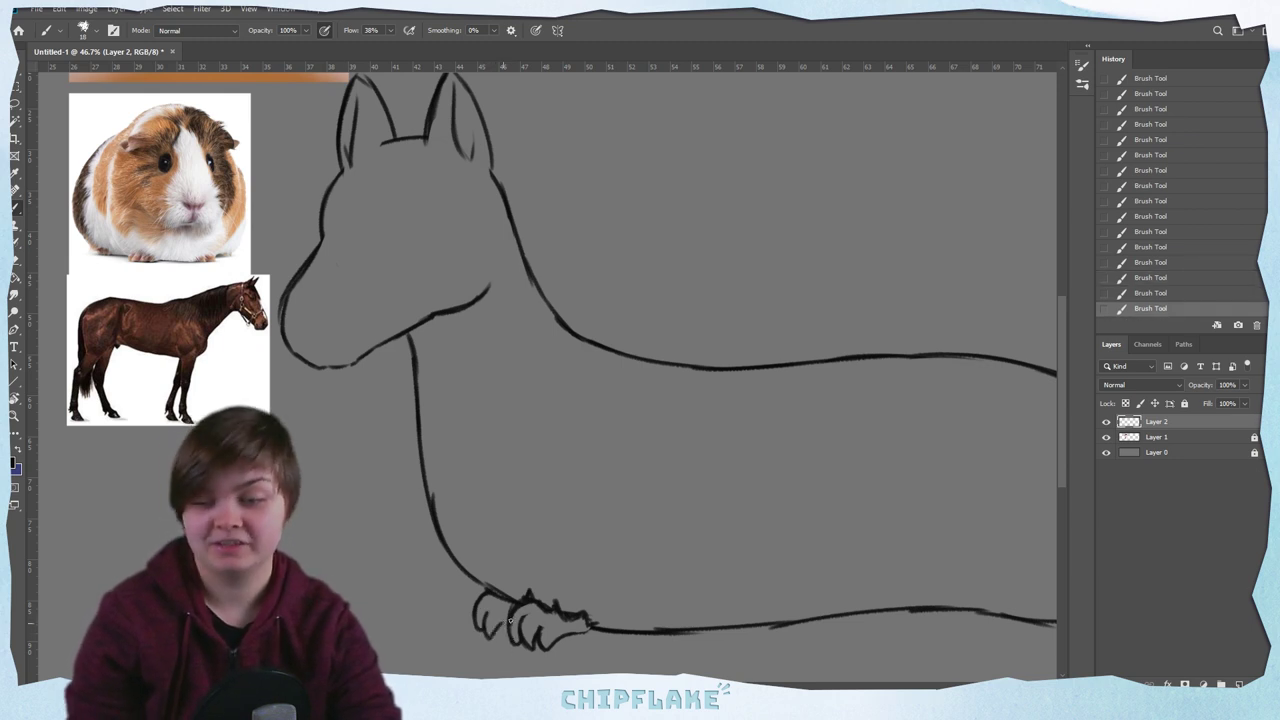
Sketch a third clawed paw with fur tufts on the belly line behind the front pair
key(z)
drag(533, 541, 666, 608)
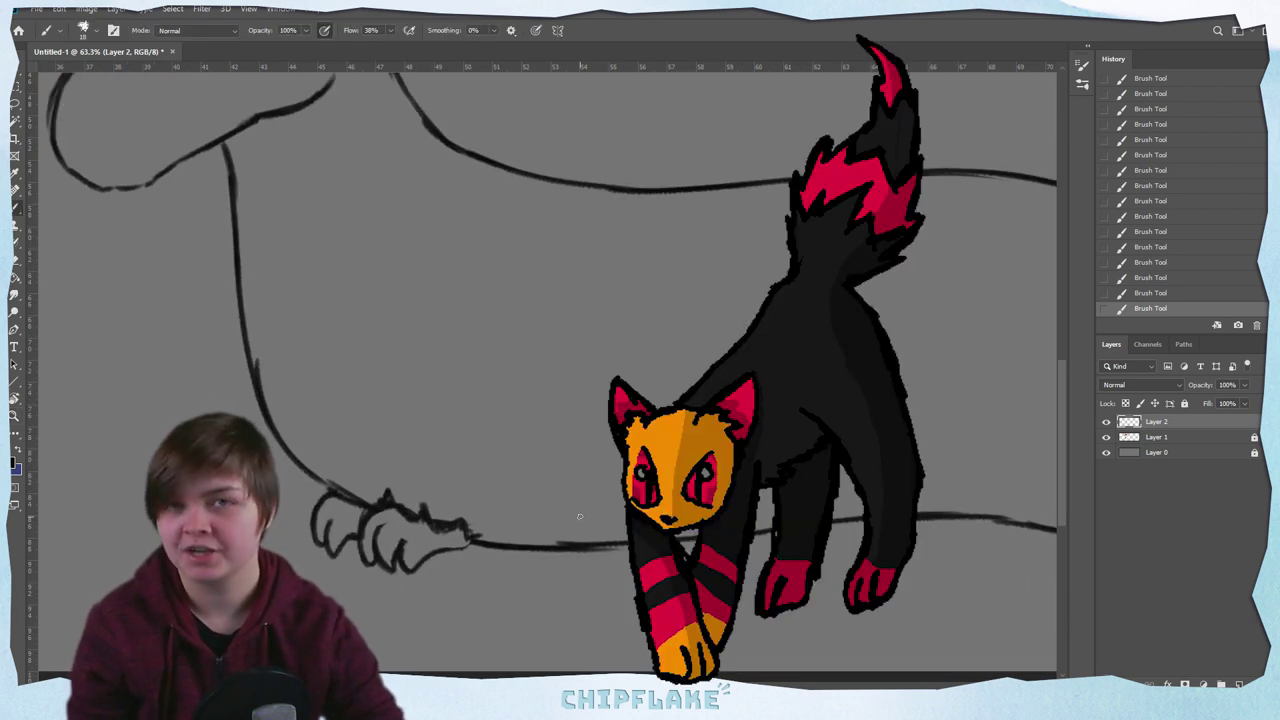
mouse_move(520, 519)
mouse_down()
mouse_move(486, 540)
mouse_move(486, 566)
mouse_up()
key(ctrl+z)
mouse_move(487, 561)
mouse_down()
mouse_move(499, 568)
mouse_move(508, 538)
mouse_move(564, 552)
mouse_move(587, 542)
mouse_up()
Erase the belly line running through the third paw and retouch its toes and fur tufts
key(e)
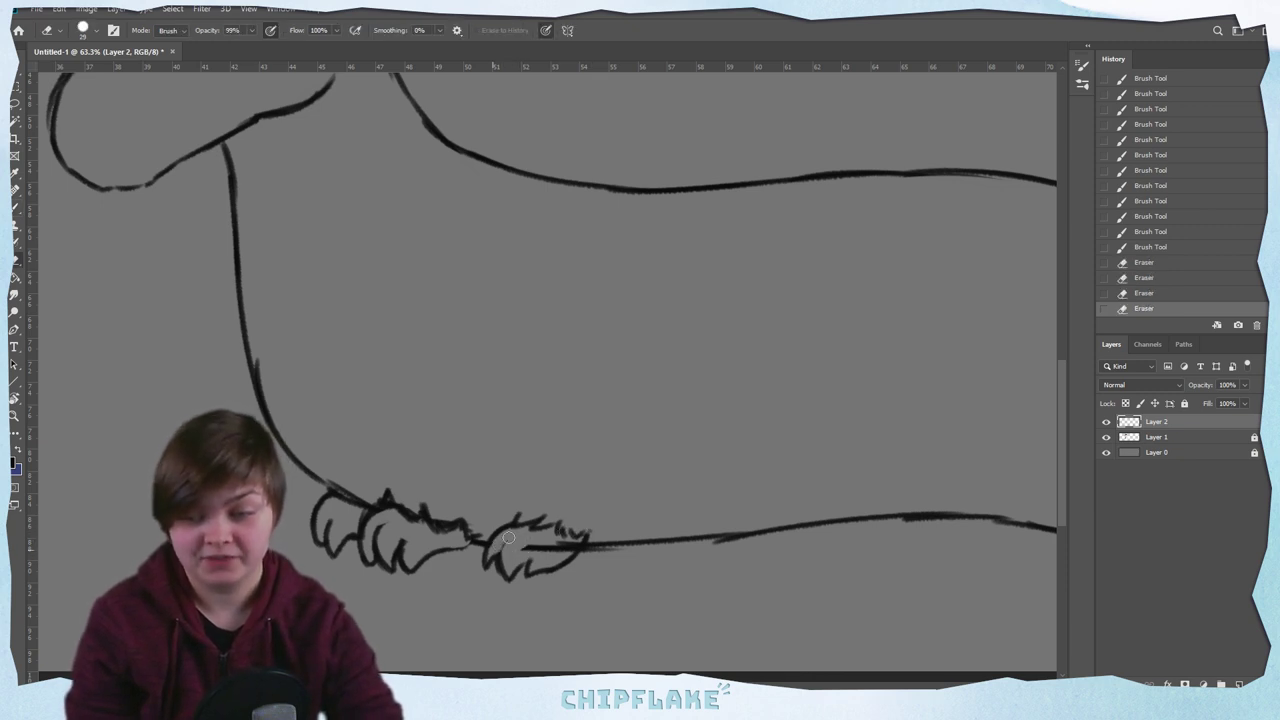
drag(568, 548, 567, 538)
key(b)
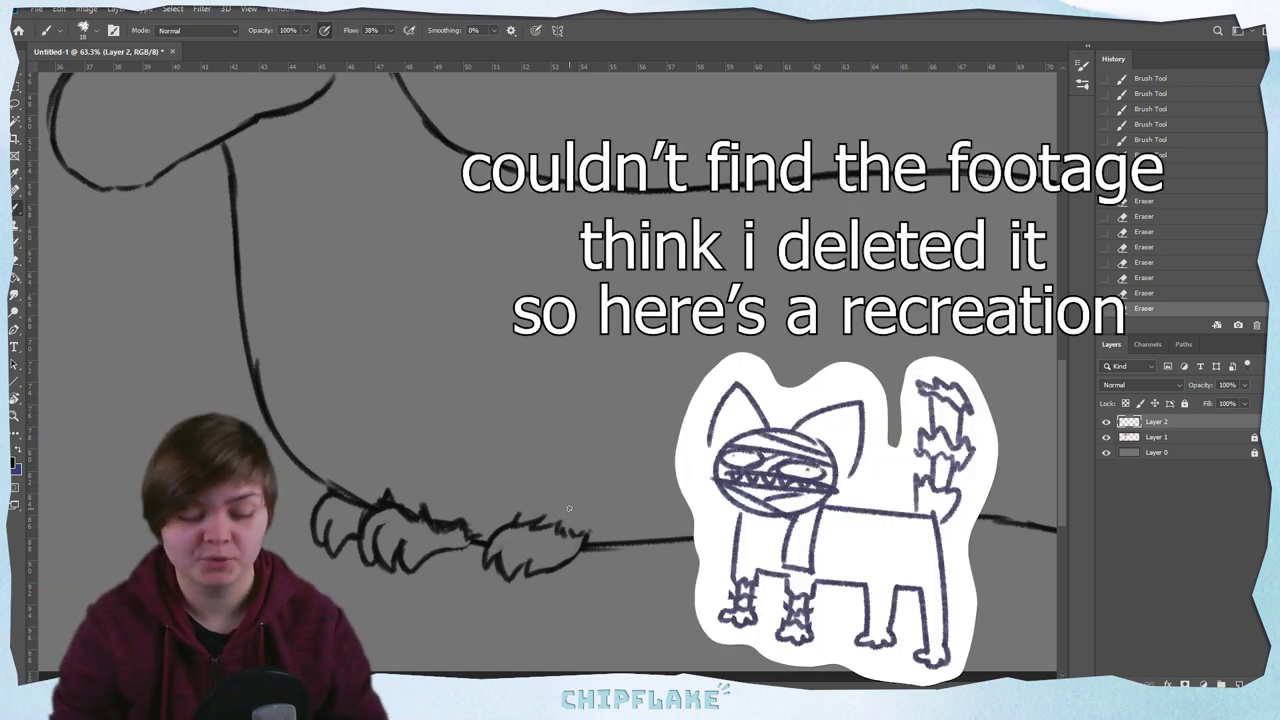
drag(529, 569, 514, 575)
mouse_move(570, 528)
mouse_down()
mouse_move(584, 540)
mouse_move(506, 513)
mouse_up()
drag(522, 521, 520, 512)
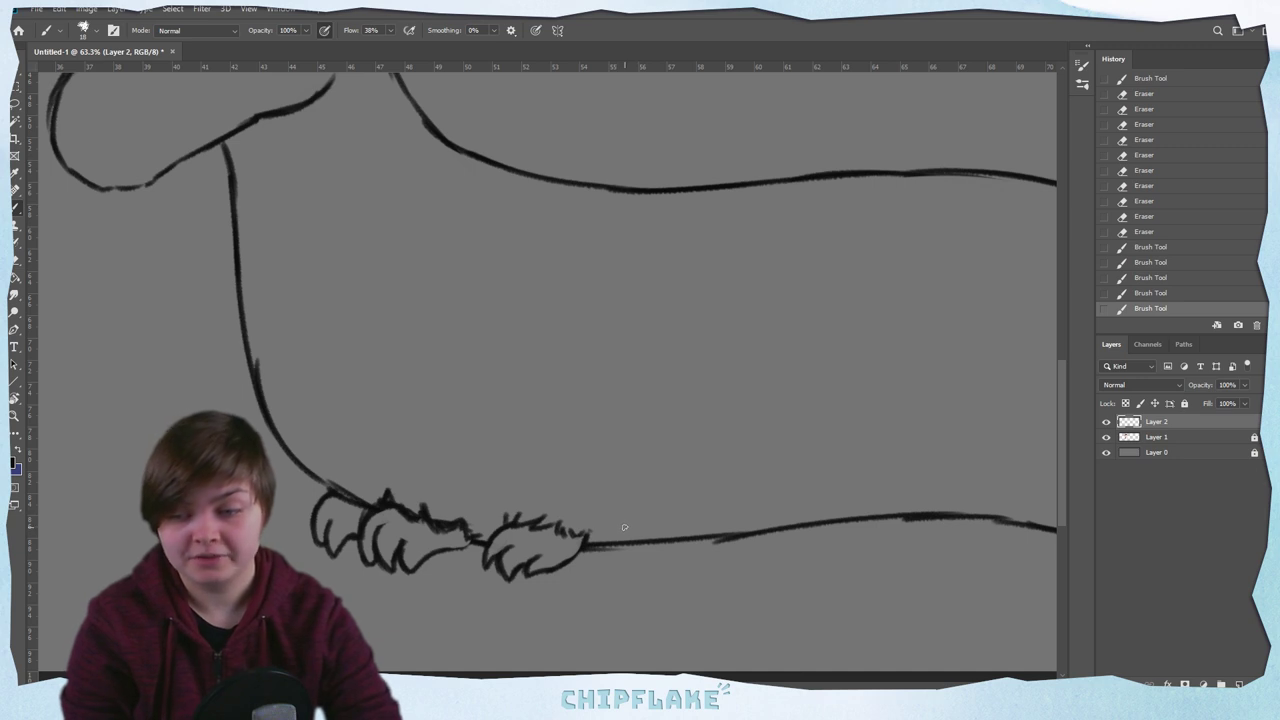
Draw a fourth furry paw further back along the belly, erase the body line inside it and retouch its fur
mouse_move(622, 527)
mouse_down()
mouse_move(603, 562)
mouse_move(614, 577)
mouse_move(697, 550)
mouse_up()
drag(699, 549, 703, 529)
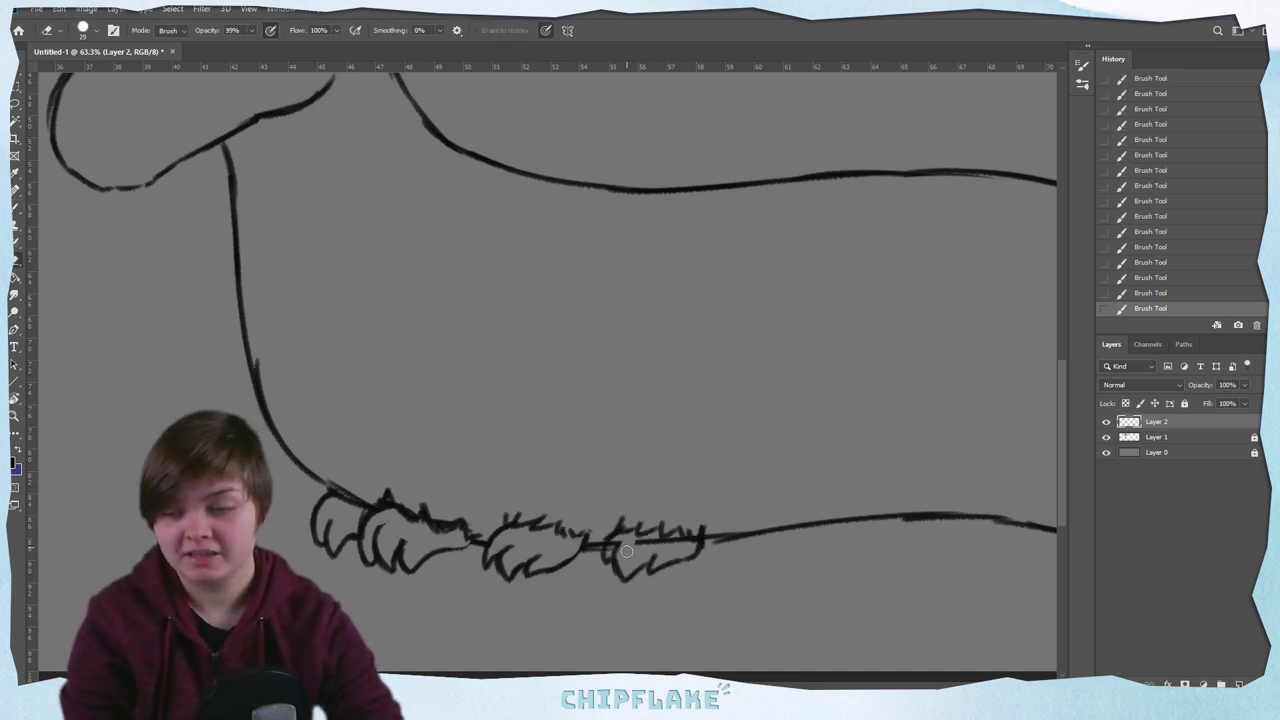
drag(626, 552, 616, 538)
mouse_move(620, 542)
mouse_down()
mouse_move(610, 535)
mouse_move(670, 546)
mouse_move(658, 544)
mouse_up()
mouse_move(664, 546)
mouse_down()
mouse_move(652, 543)
mouse_move(674, 544)
mouse_move(666, 531)
mouse_move(699, 530)
mouse_up()
key(b)
drag(697, 535, 701, 521)
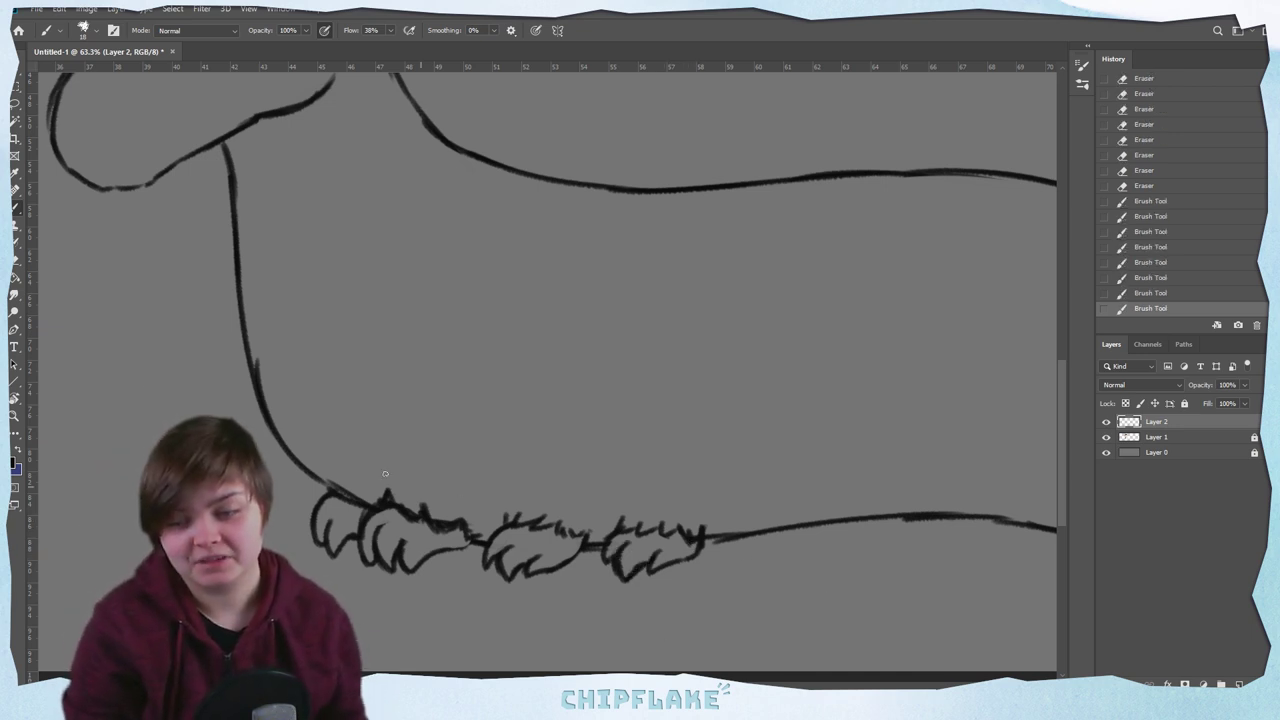
Draw a fifth paw with fur tufts further back on the belly and erase the body line passing through it
key(z)
key(ctrl+0)
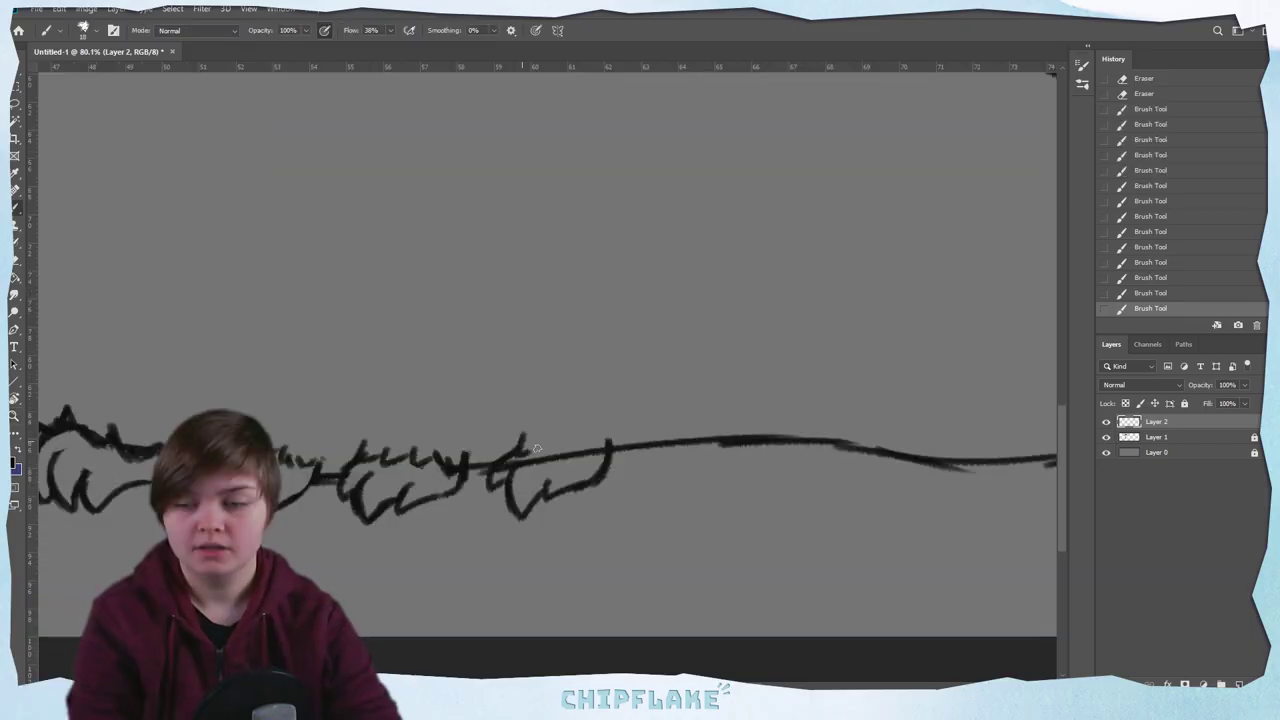
drag(529, 450, 613, 445)
key(e)
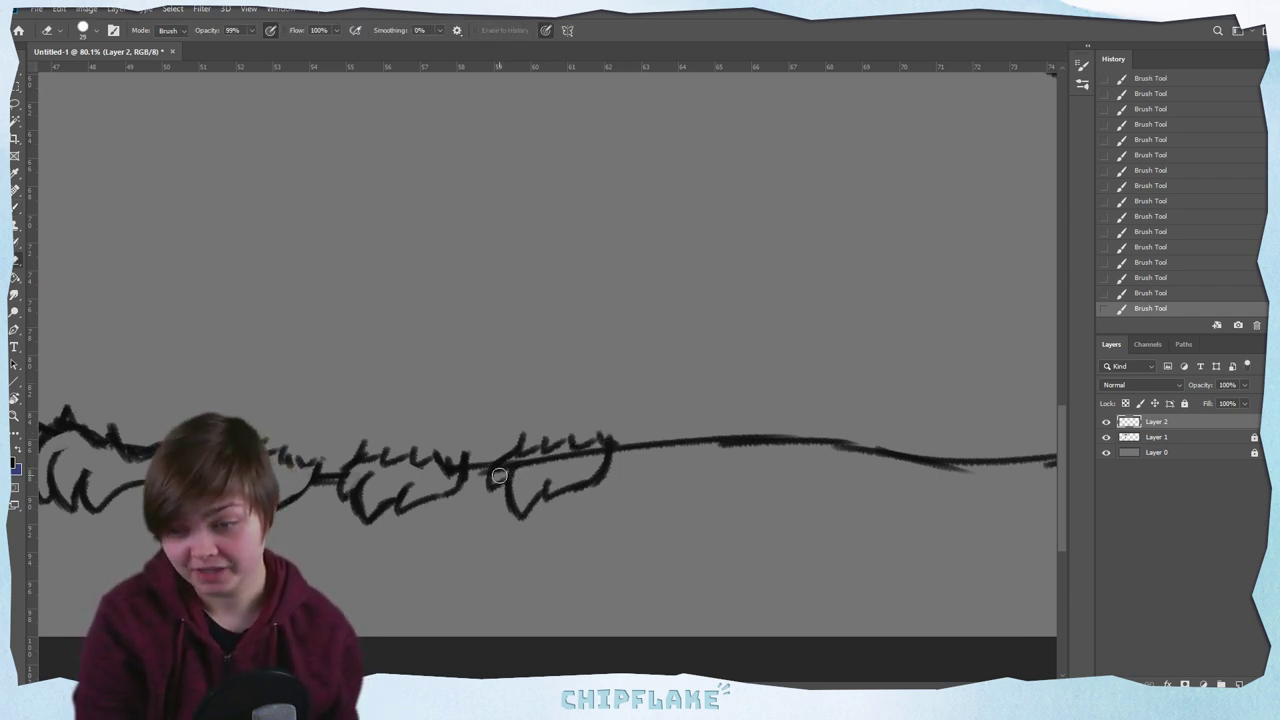
drag(499, 475, 532, 463)
drag(530, 463, 548, 459)
drag(548, 459, 570, 455)
drag(570, 455, 598, 450)
Strengthen the fur tufts and front edge of the fifth paw with extra brush strokes
key(b)
mouse_move(519, 459)
mouse_down()
mouse_move(547, 435)
mouse_move(544, 455)
mouse_move(575, 451)
mouse_up()
drag(576, 449, 598, 428)
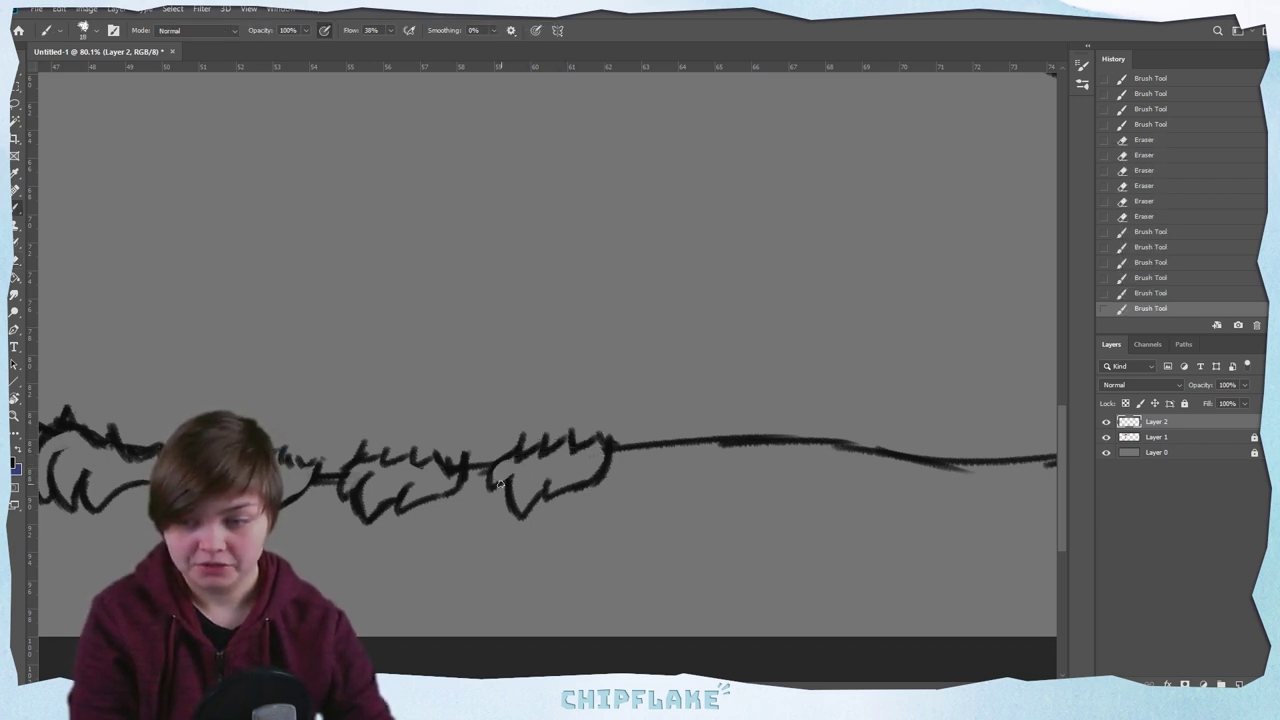
mouse_move(498, 488)
mouse_down()
mouse_move(514, 474)
mouse_move(506, 462)
mouse_move(562, 476)
mouse_up()
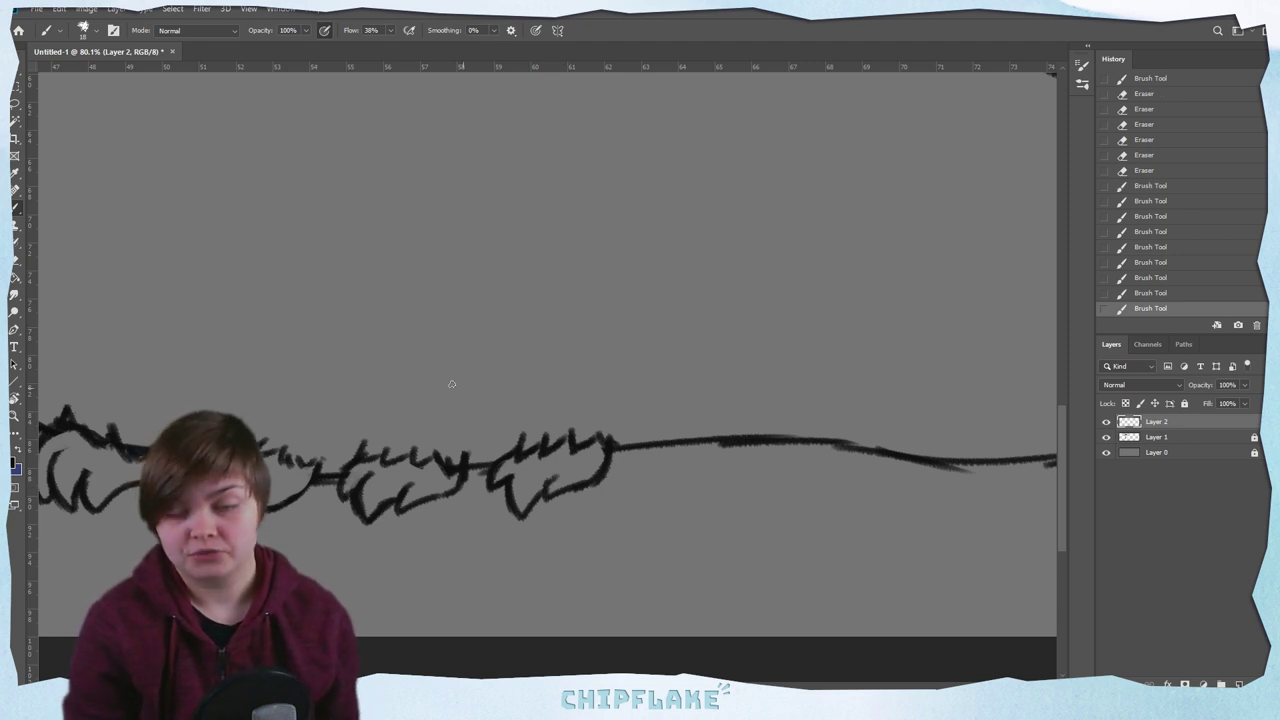
click(15, 416)
drag(571, 467, 443, 421)
drag(770, 405, 794, 489)
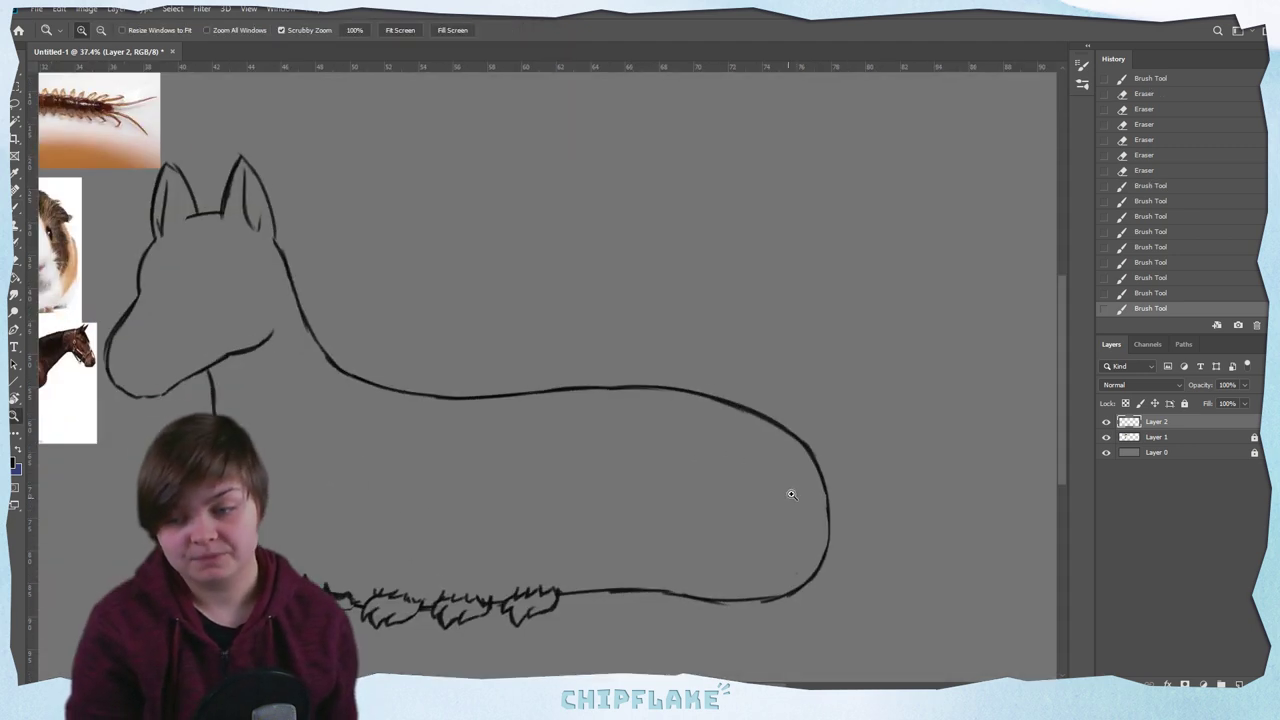
drag(727, 577, 741, 605)
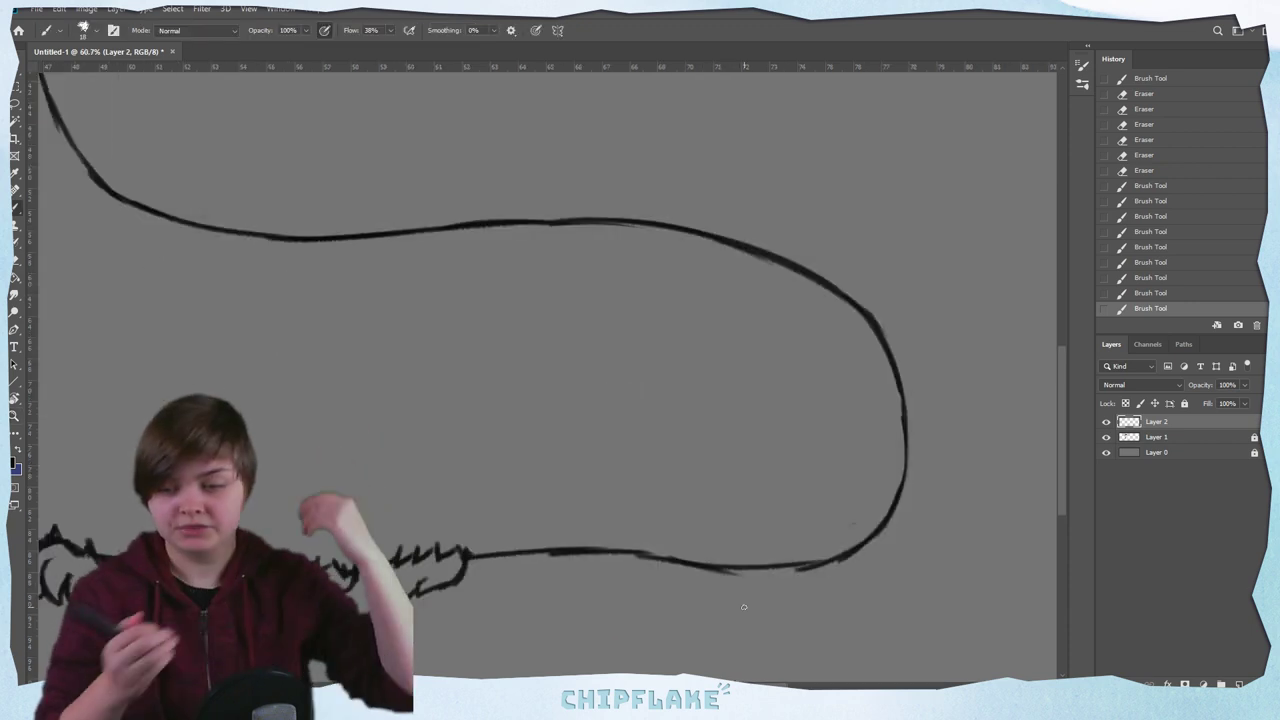
key(b)
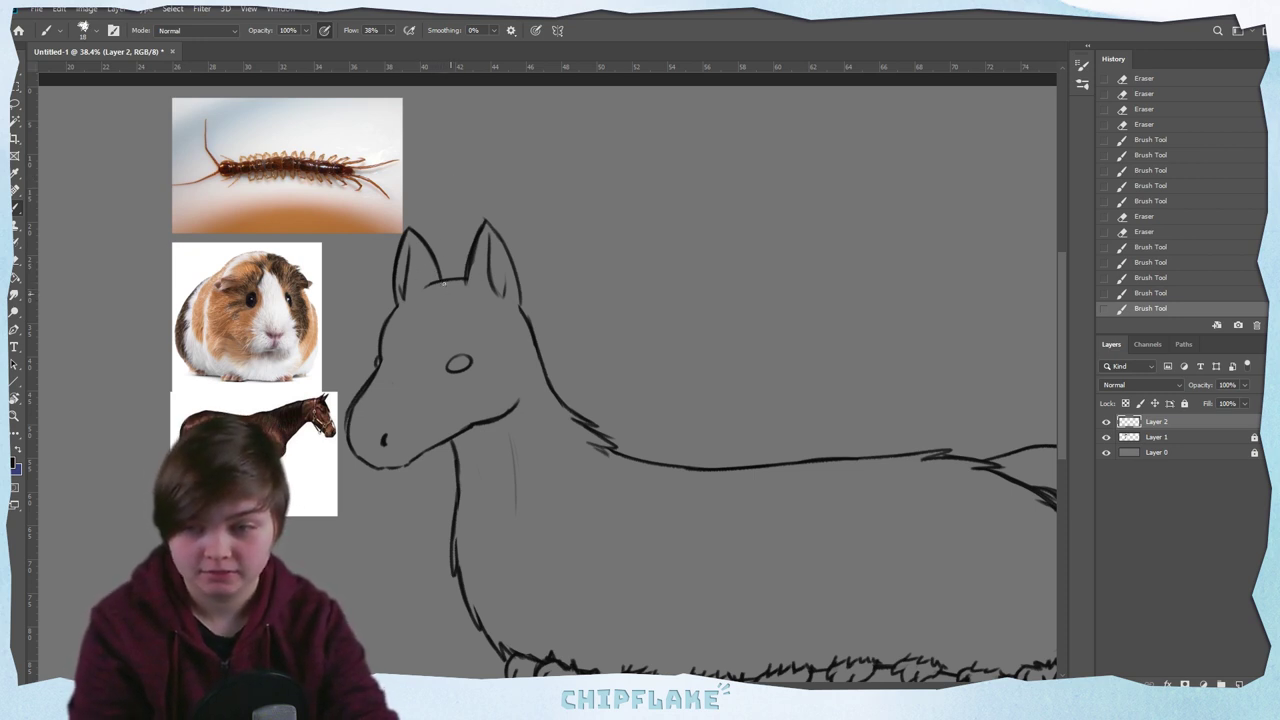
Draw two jointed centipede antennae rising from the top of the head near the ears and clean up their bases
drag(396, 288, 408, 306)
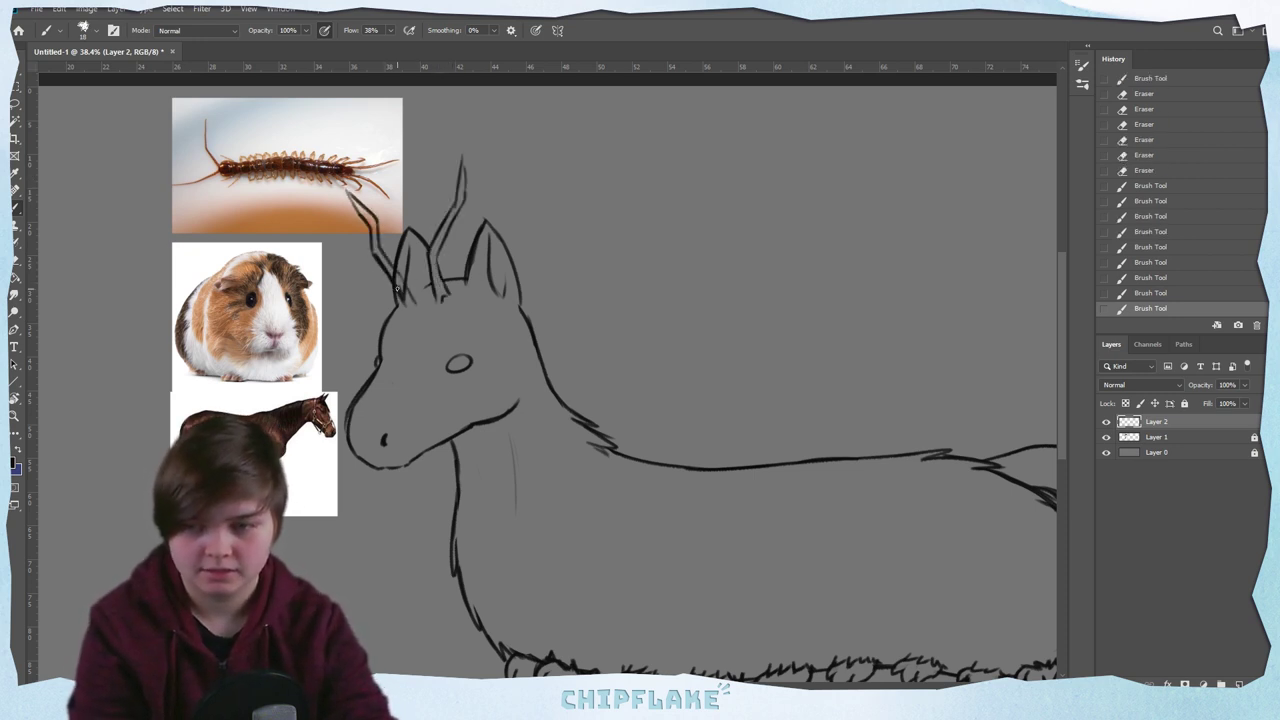
mouse_move(404, 298)
mouse_down()
mouse_move(417, 308)
mouse_move(388, 258)
mouse_move(406, 304)
mouse_up()
key(e)
key(b)
drag(389, 273, 398, 288)
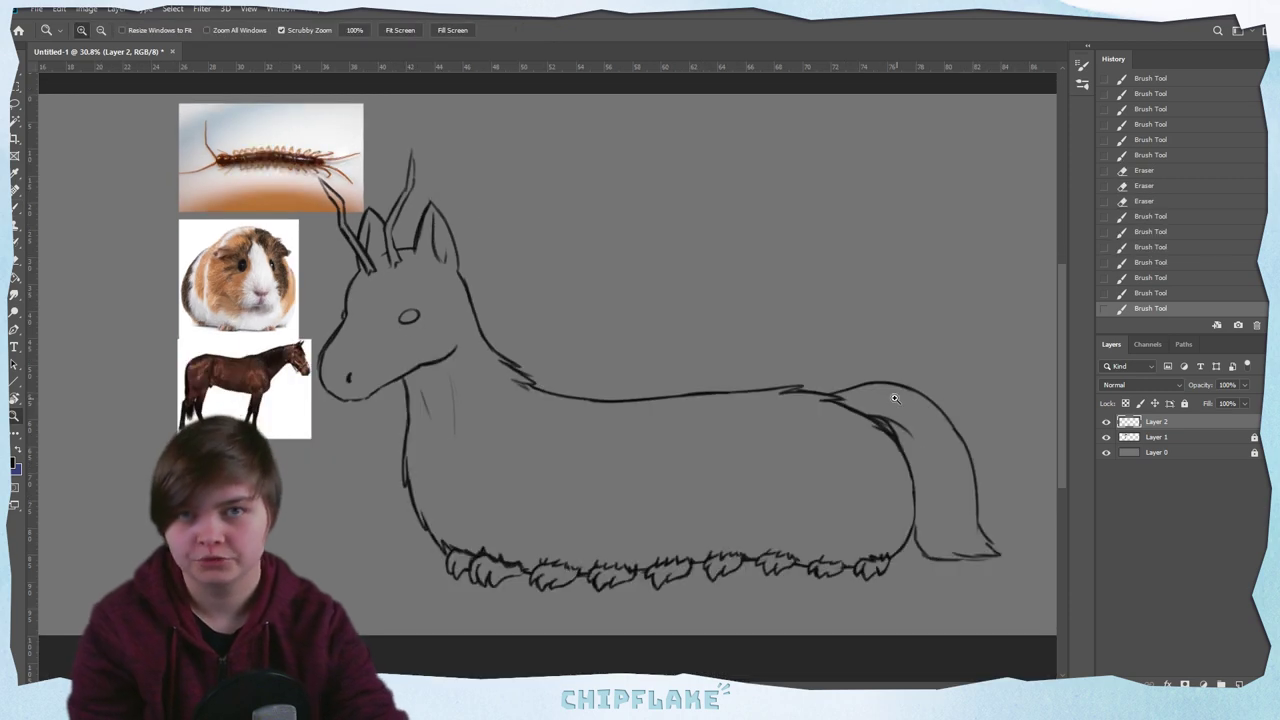
click(691, 441)
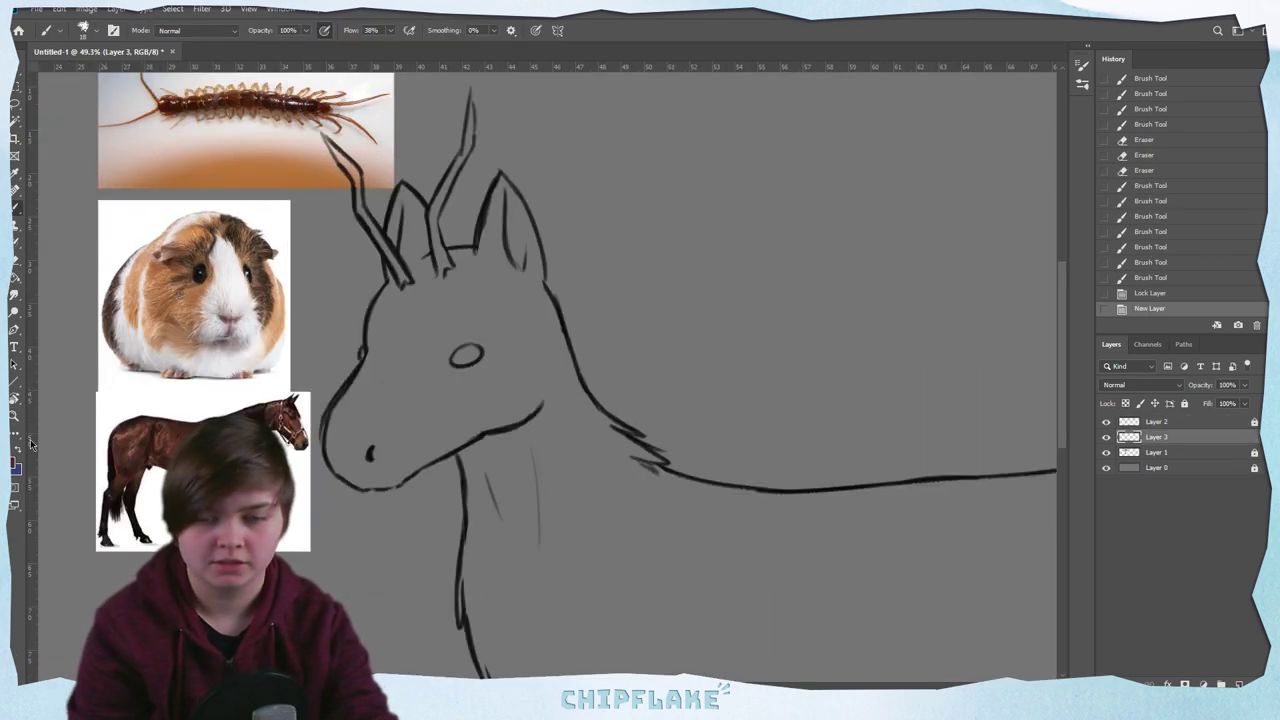
click(15, 420)
drag(483, 430, 404, 398)
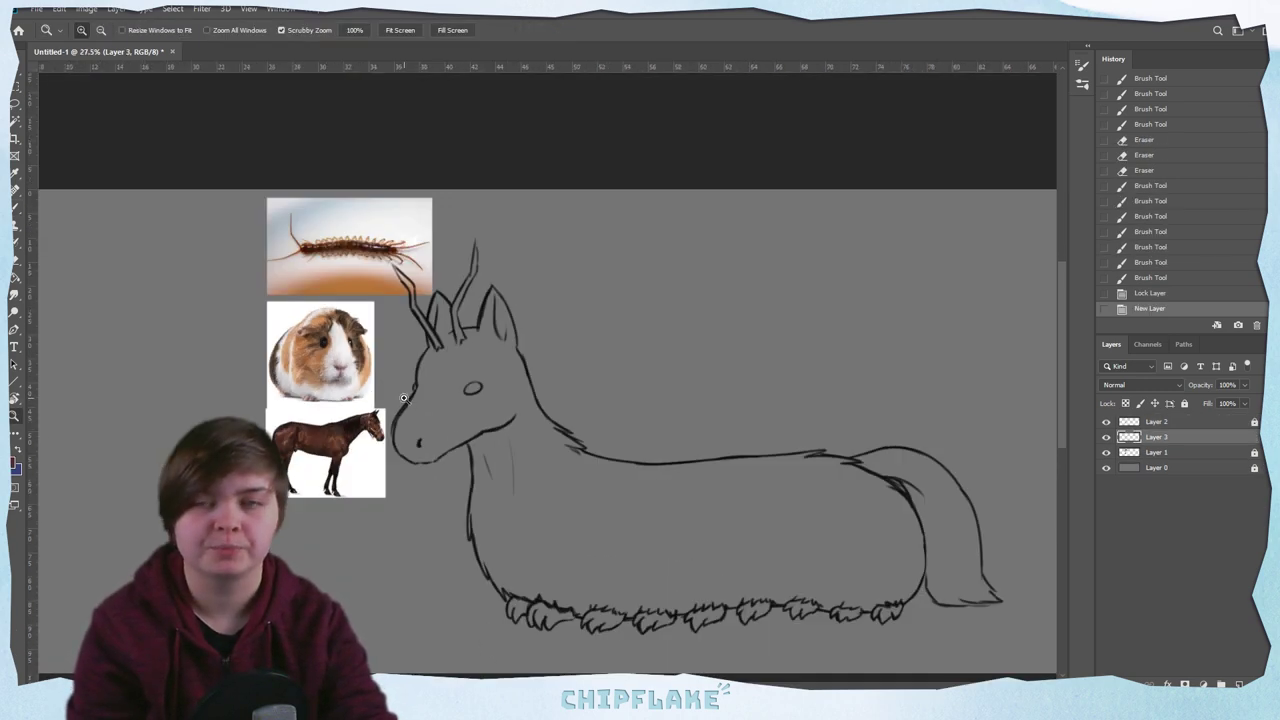
drag(650, 420, 754, 336)
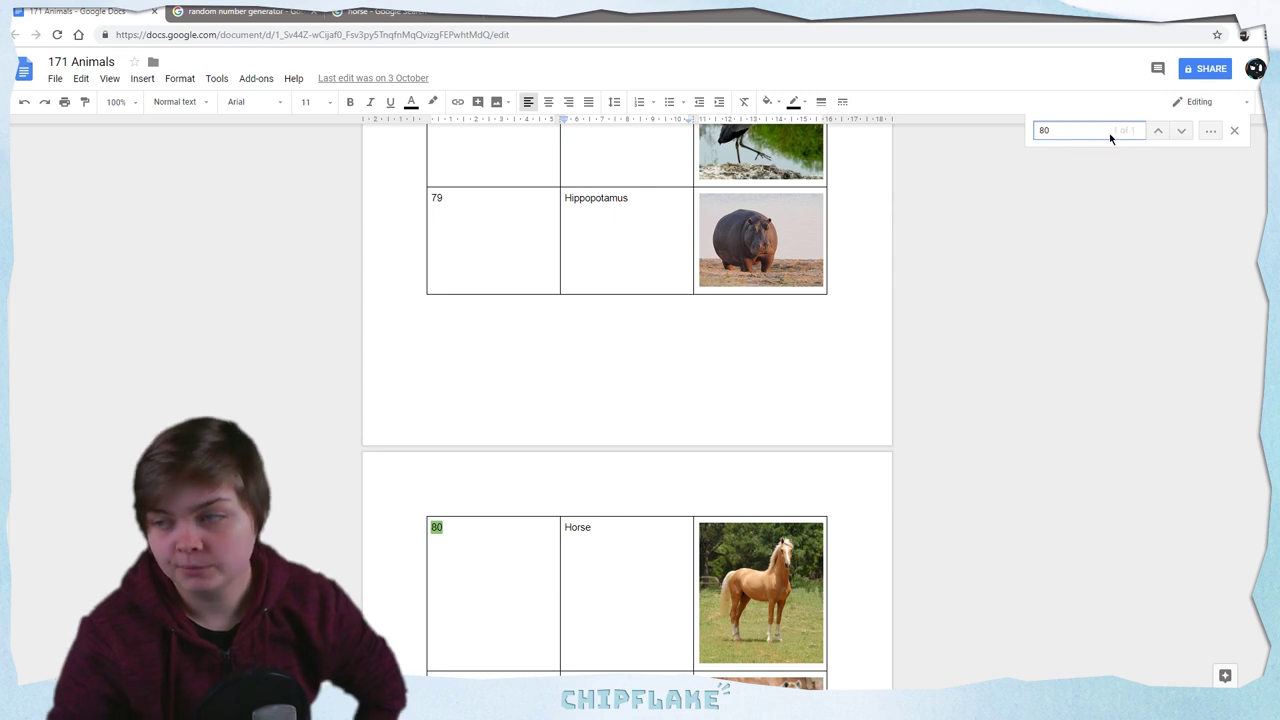
Search the 171 Animals document in Google Docs for number 141
drag(1108, 132, 649, 149)
text(141)
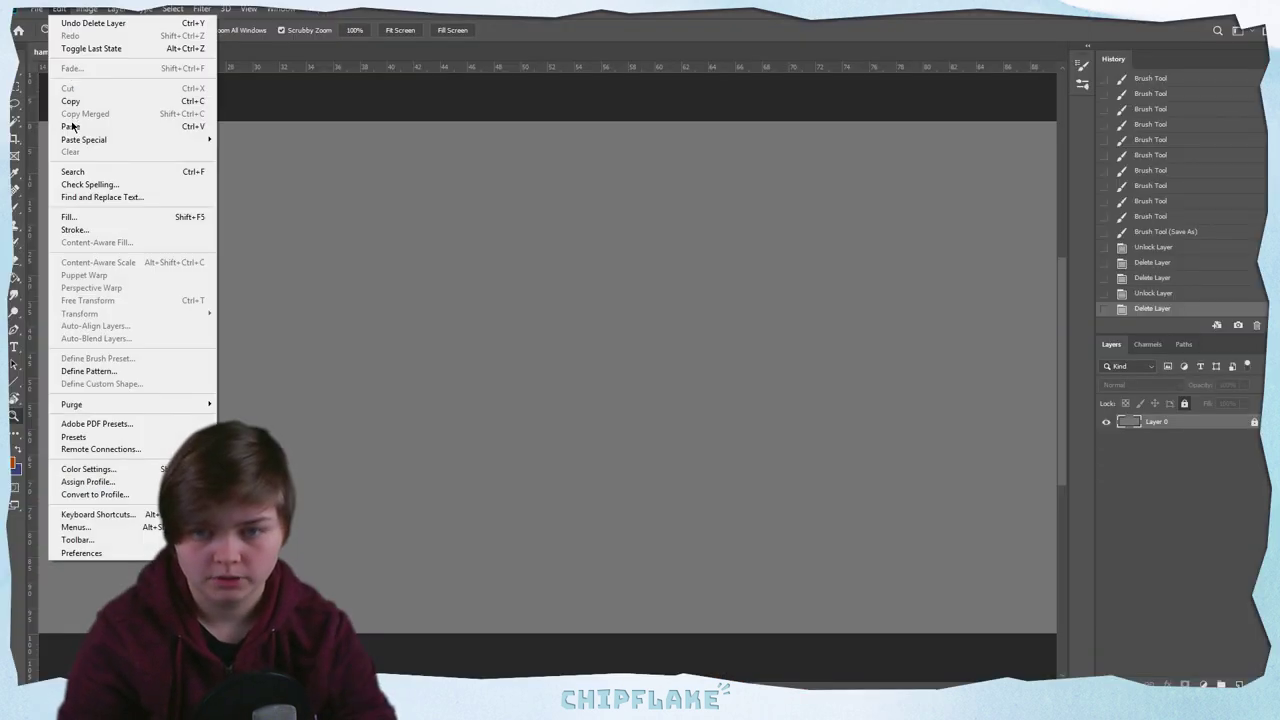
Paste the sawfish photo into the emptied Photoshop canvas, scale it down and place it in the canvas's upper-left area
click(64, 125)
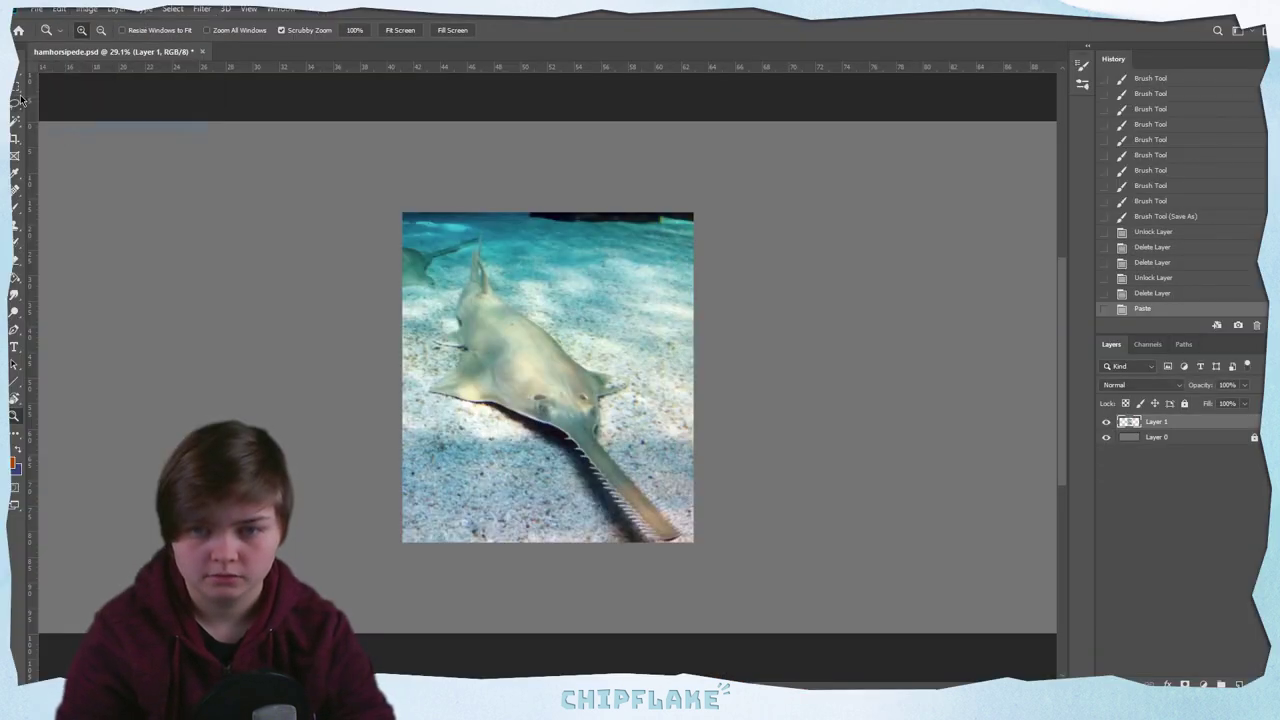
click(18, 88)
right_click(615, 301)
click(682, 419)
drag(693, 542, 244, 318)
key(Return)
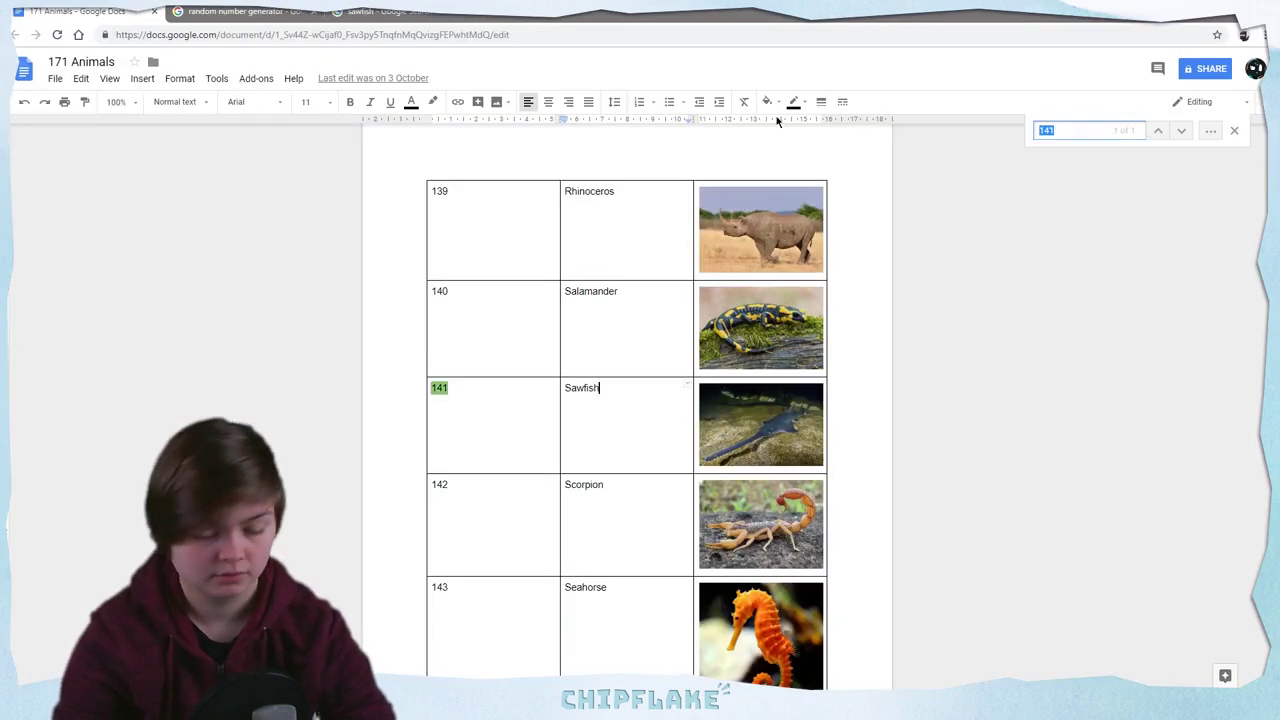
Find animal 94 in the Google Docs list, generate another random number between 1 and 171, and find animal 170
text(94)
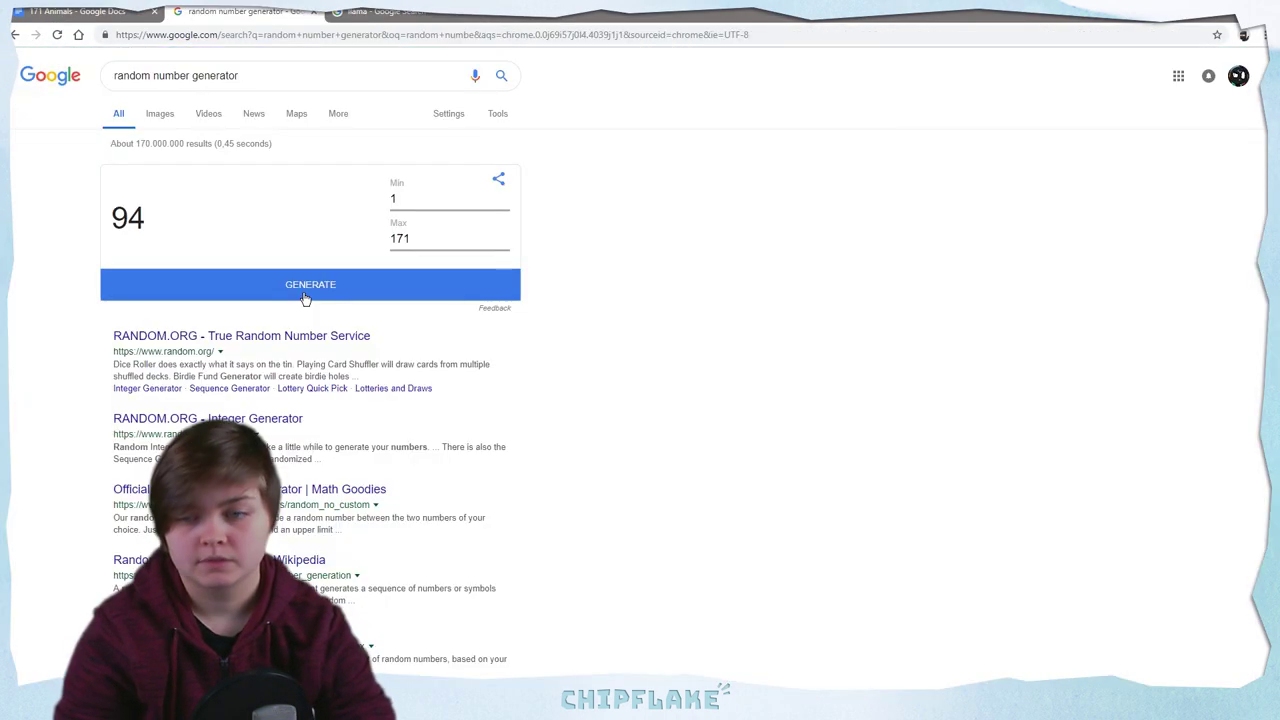
click(305, 285)
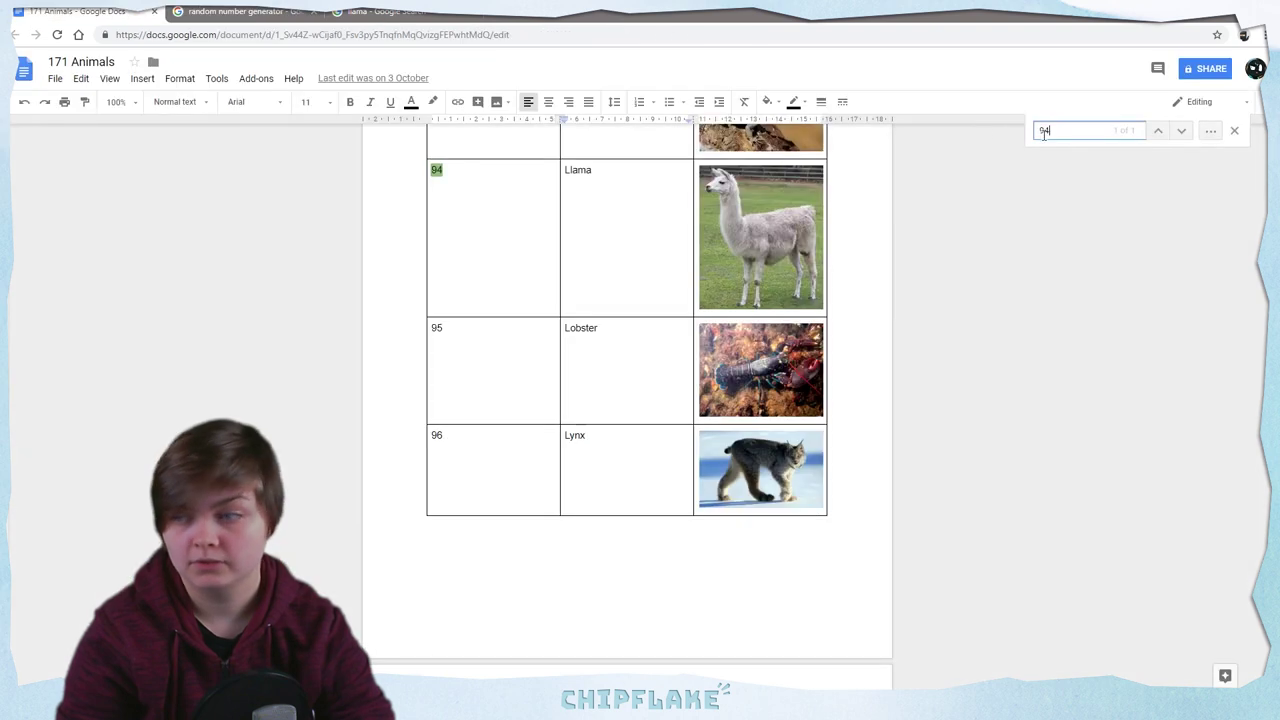
double_click(1045, 131)
text(170)
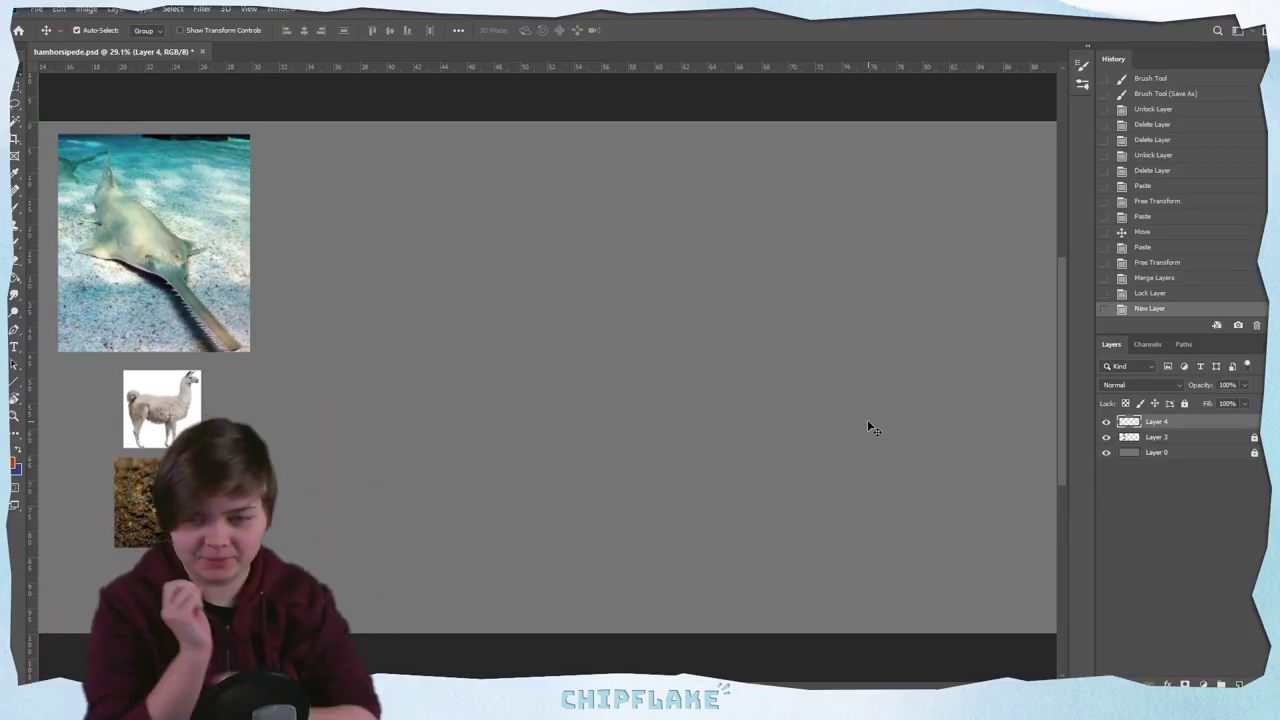
Sketch a worm-like body with the Brush tool: an upright neck curving into a looped body, with a blunt tail tip emerging in front
key(b)
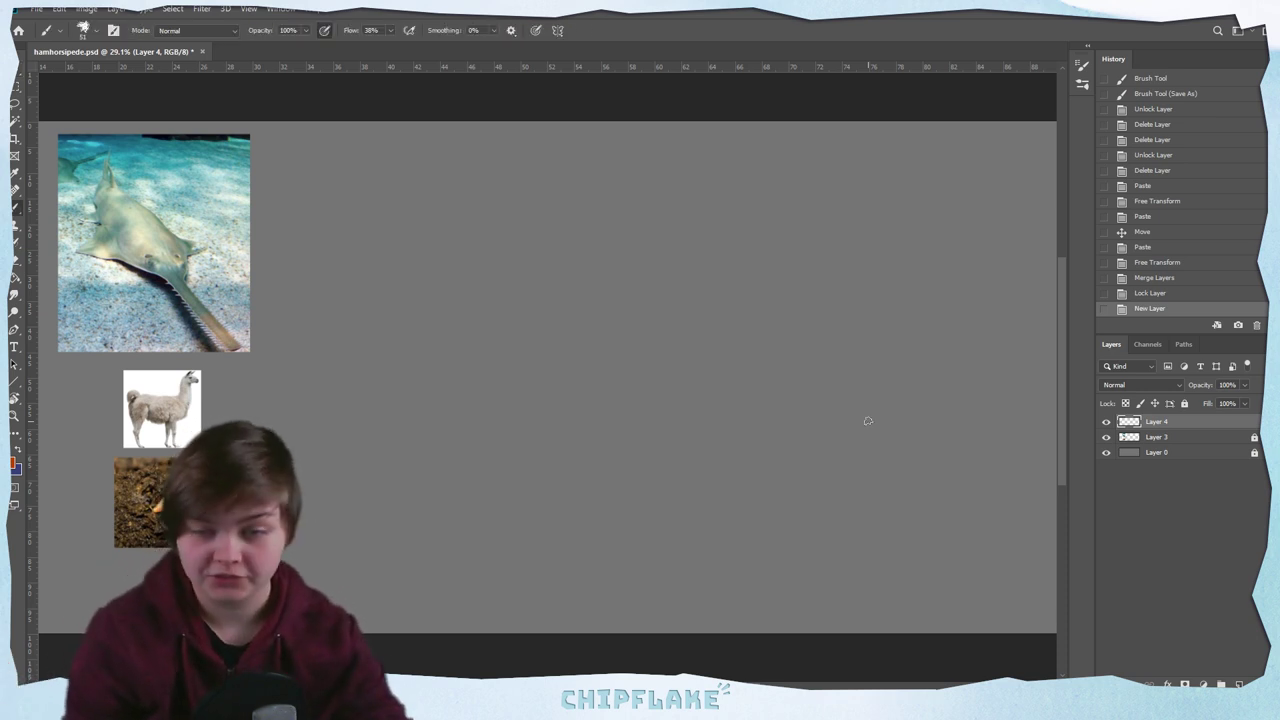
mouse_move(510, 465)
mouse_down()
mouse_move(637, 420)
mouse_move(724, 512)
mouse_up()
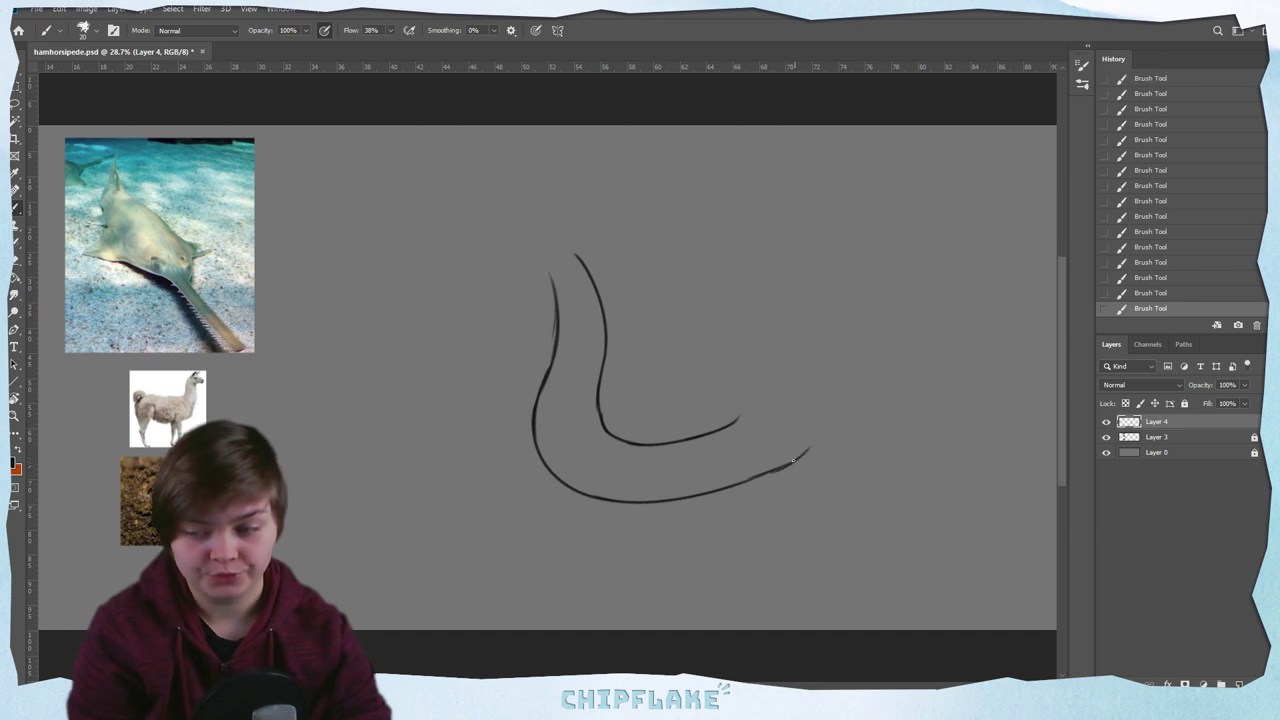
key(ctrl+z)
key(ctrl+z)
mouse_move(764, 474)
mouse_down()
mouse_move(810, 427)
mouse_move(797, 448)
mouse_move(797, 393)
mouse_move(731, 358)
mouse_up()
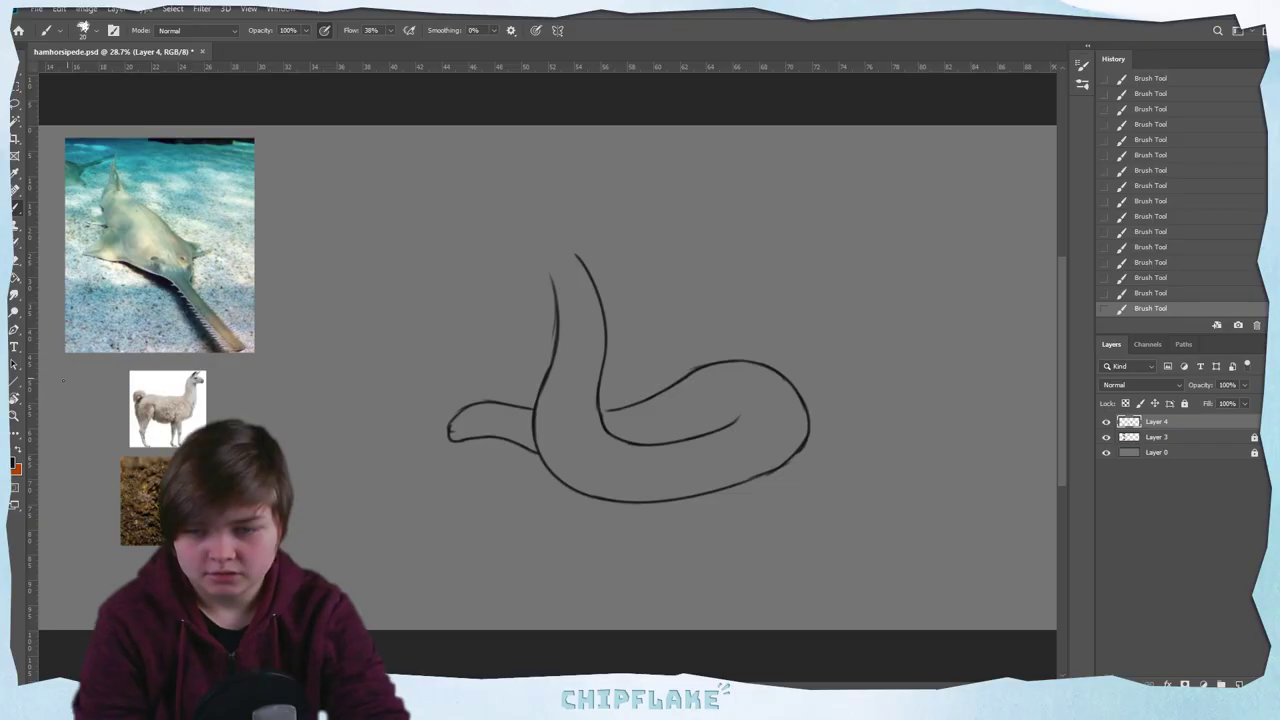
Erase the upper ends of the neck outline and redraw them curving forward for the head
key(z)
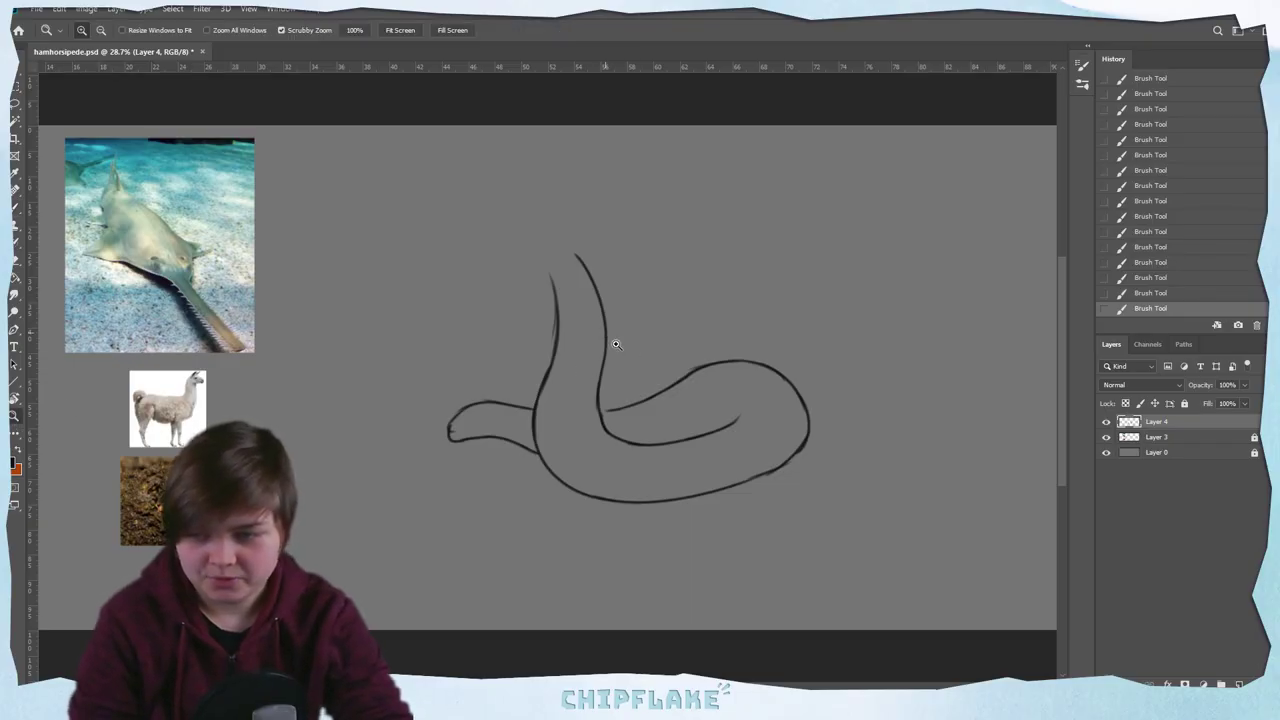
click(621, 350)
click(621, 350)
key(e)
mouse_move(543, 262)
mouse_down()
mouse_move(560, 329)
mouse_move(541, 298)
mouse_move(545, 328)
mouse_up()
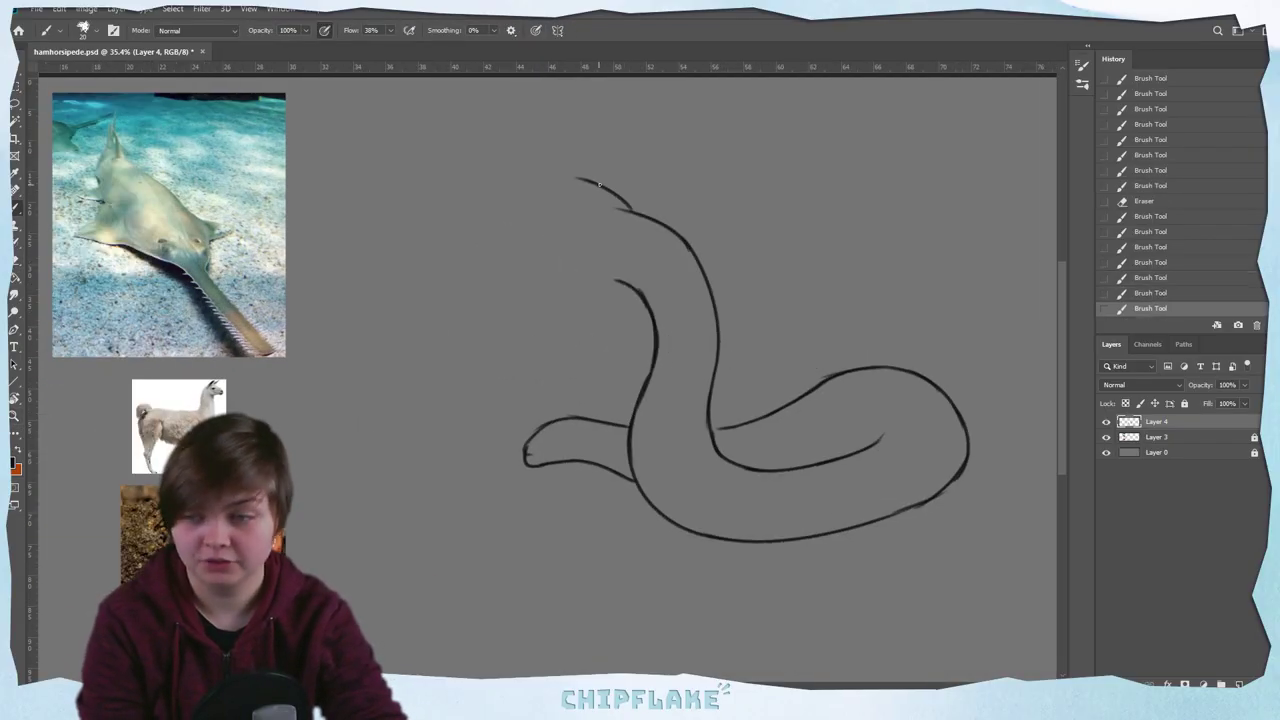
Draw a llama head outline with a blunt muzzle and two pointed ears at the end of the neck
mouse_move(592, 186)
mouse_down()
mouse_move(529, 200)
mouse_move(543, 193)
mouse_move(486, 243)
mouse_move(479, 284)
mouse_up()
key(ctrl+z)
key(ctrl+z)
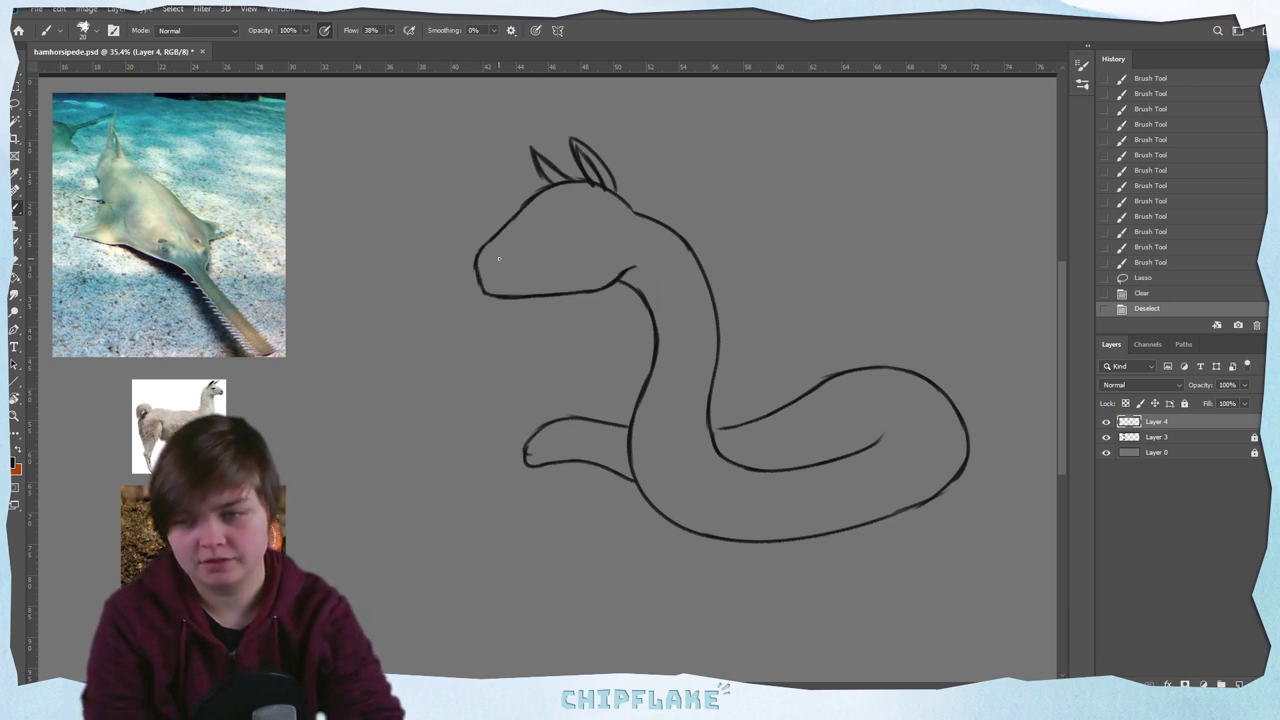
Draw a long sawfish snout extending forward from the muzzle, with pointed teeth along both edges
drag(499, 259, 258, 336)
key(ctrl+z)
drag(500, 258, 270, 312)
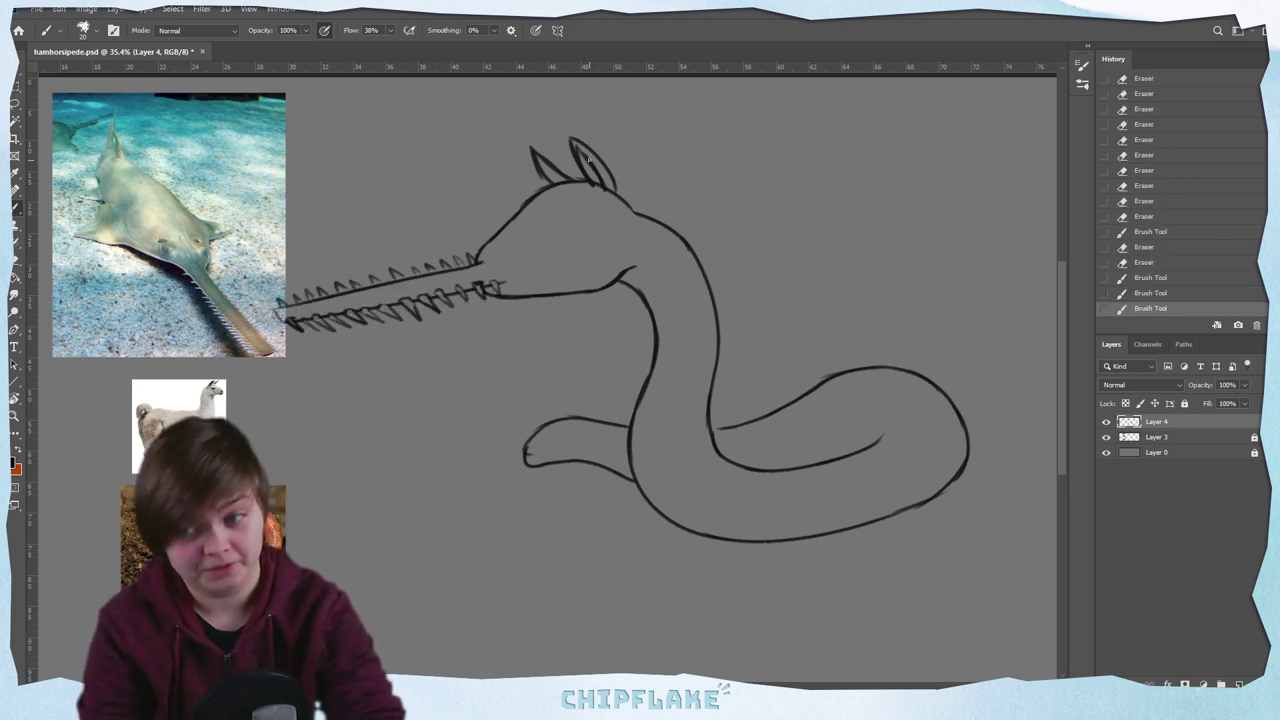
Draw shaggy llama fur down the front and back of the upper neck, ending in a jagged edge across it
drag(612, 188, 634, 210)
mouse_move(620, 285)
mouse_down()
mouse_move(653, 310)
mouse_move(642, 310)
mouse_move(648, 353)
mouse_up()
drag(652, 350, 648, 371)
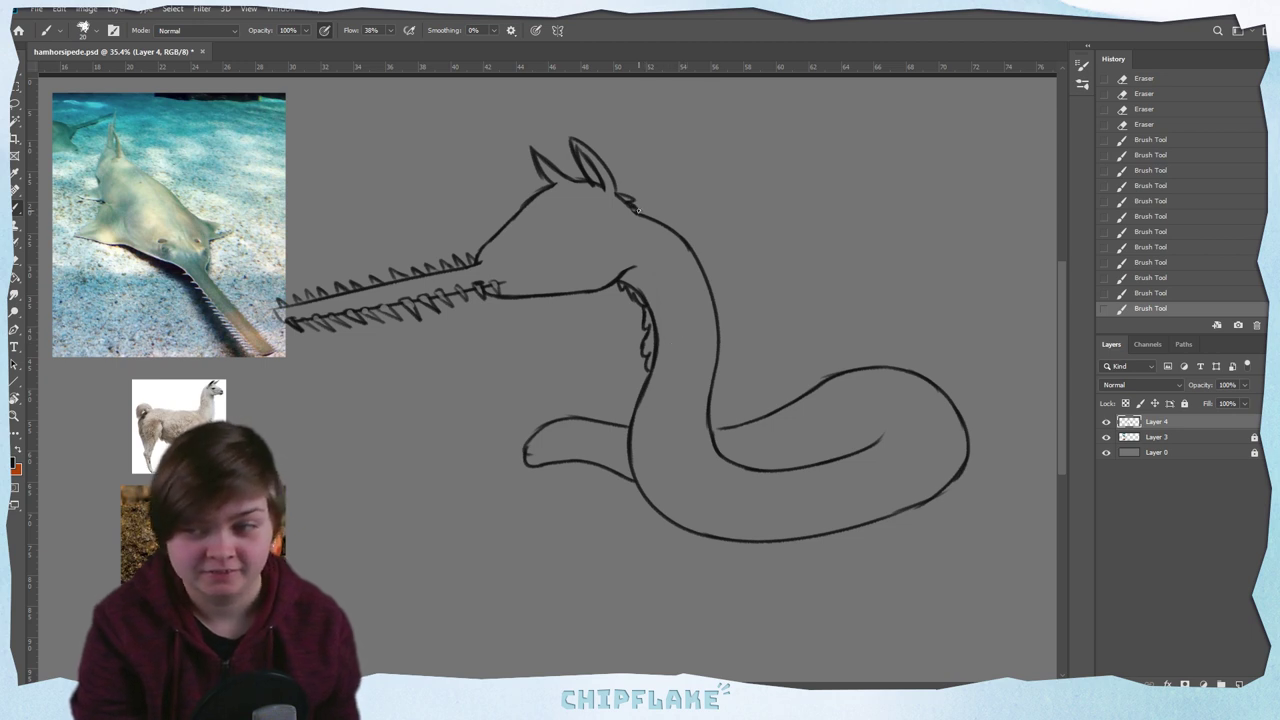
drag(636, 208, 704, 256)
mouse_move(694, 246)
mouse_down()
mouse_move(720, 298)
mouse_move(716, 352)
mouse_move(654, 376)
mouse_up()
Erase the smooth outlines beneath the fur along the front and back of the neck and touch up the tufts
key(e)
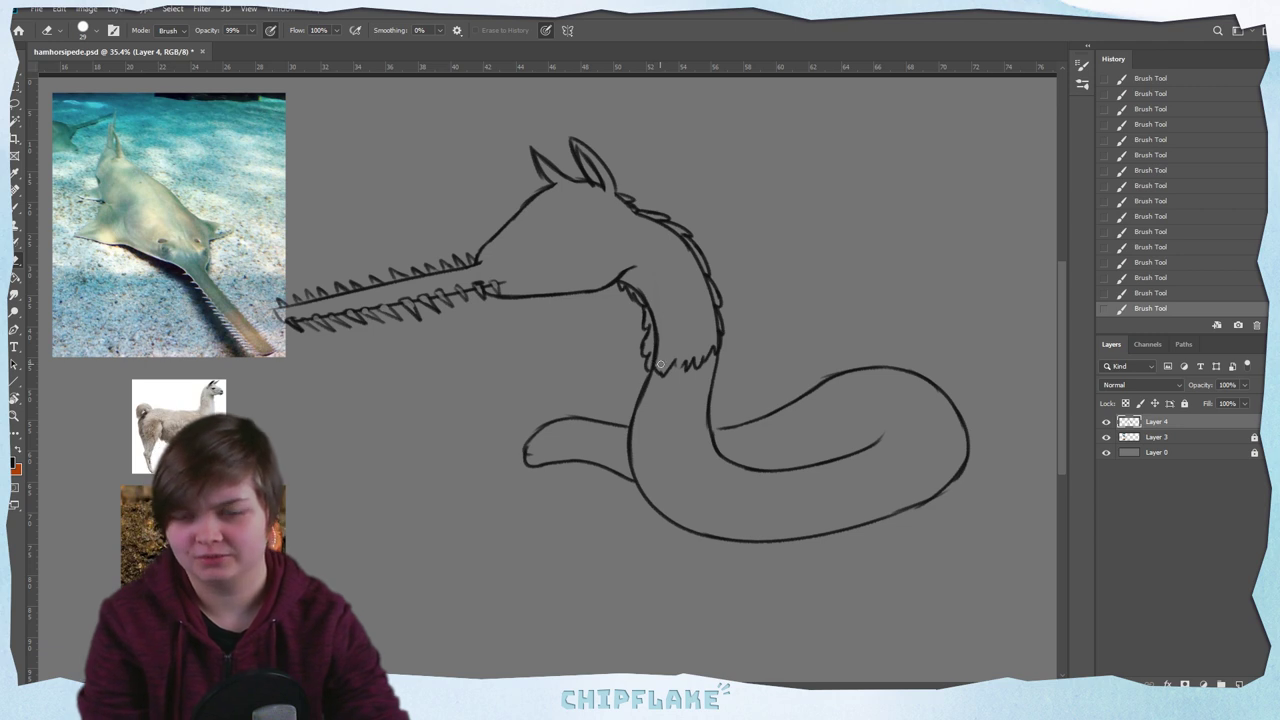
drag(660, 366, 656, 330)
drag(654, 334, 622, 283)
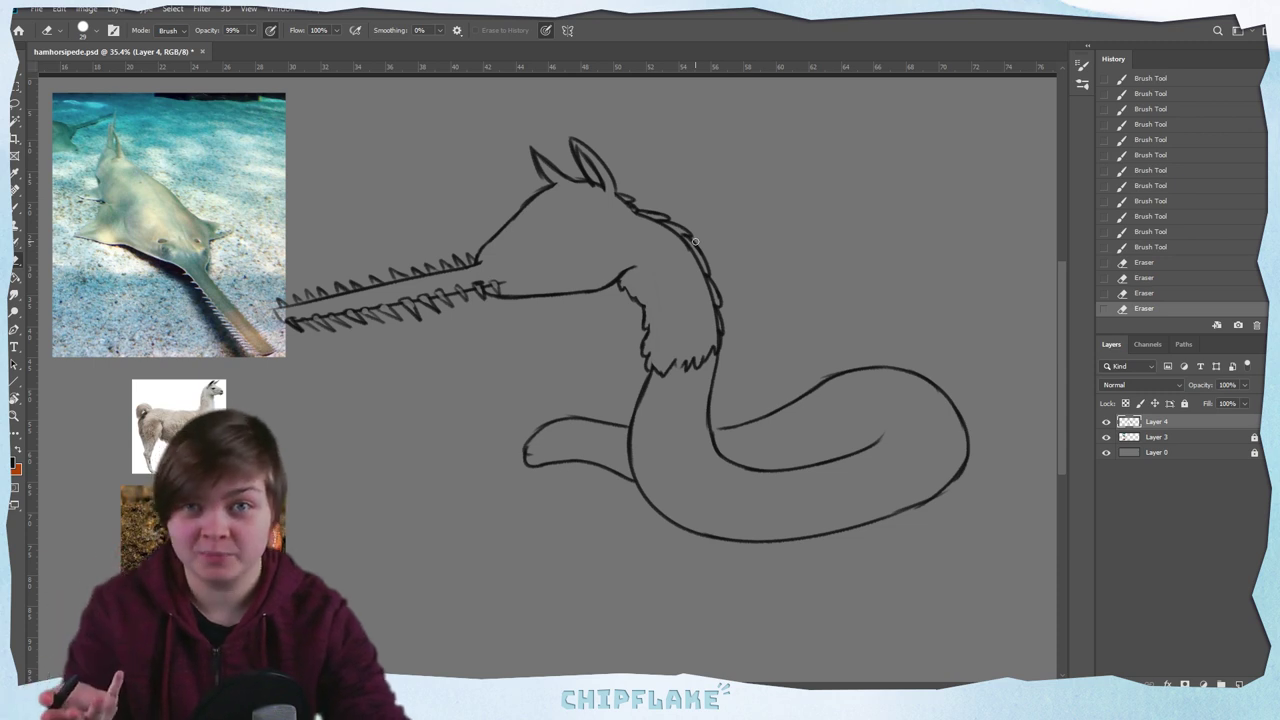
key(b)
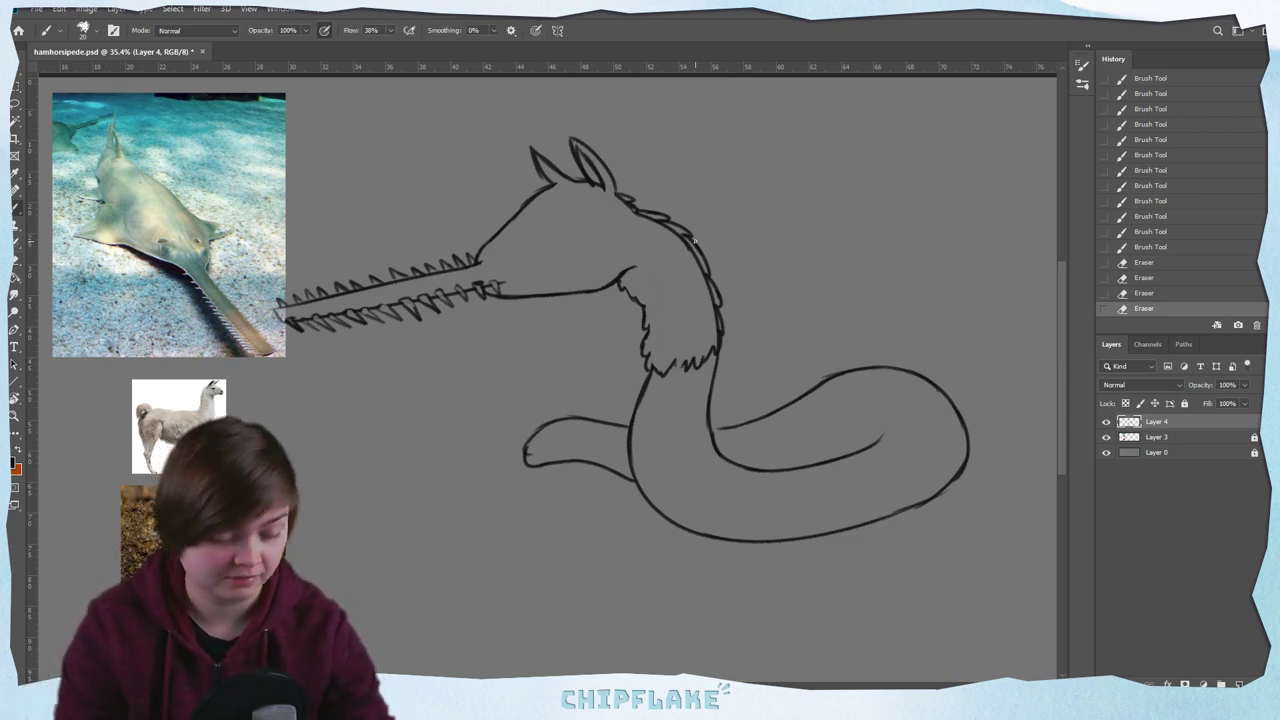
key(e)
mouse_move(710, 292)
mouse_down()
mouse_move(652, 229)
mouse_move(687, 250)
mouse_move(681, 239)
mouse_move(647, 226)
mouse_move(670, 215)
mouse_move(616, 193)
mouse_move(652, 211)
mouse_up()
click(695, 261)
click(696, 262)
key(b)
key(ctrl+z)
Clean up the line work where the neck fur meets the base of the rear ear
click(618, 196)
key(e)
click(611, 193)
key(b)
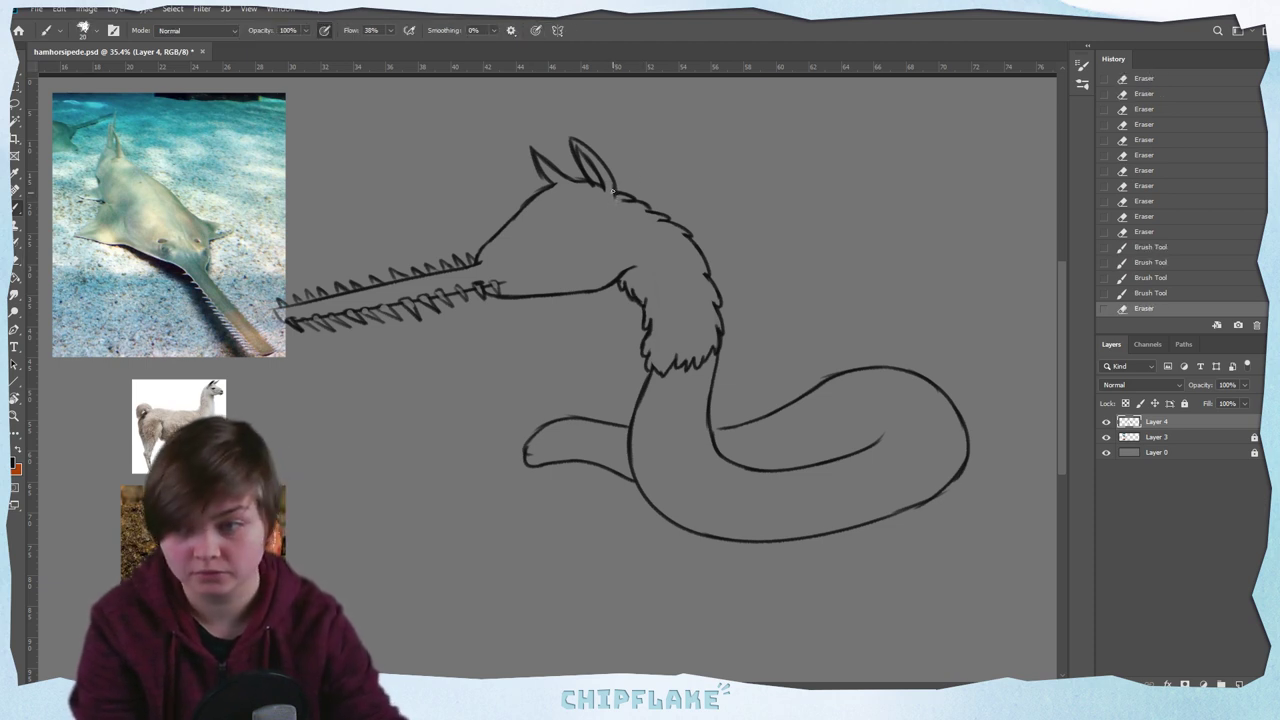
key(e)
drag(608, 182, 615, 196)
key(b)
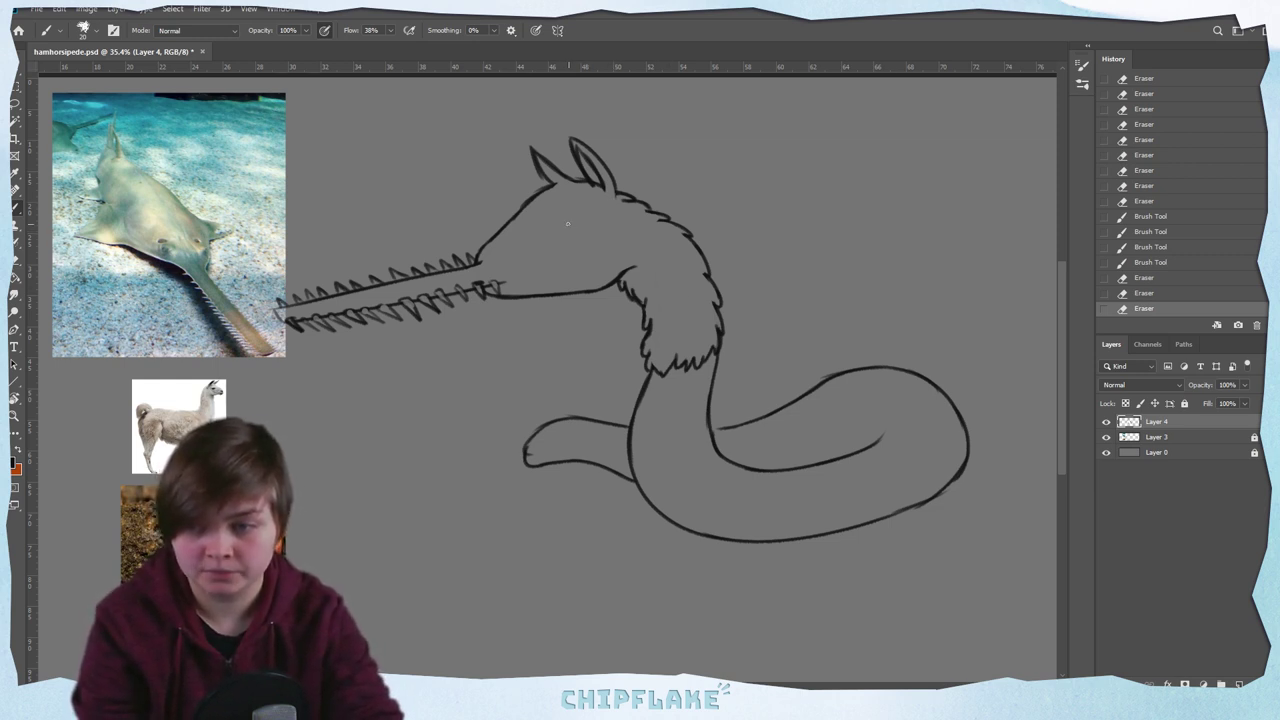
Draw an oval eye with a small pupil on the head and add ring segments along the worm body and tail
drag(589, 226, 601, 228)
key(ctrl+z)
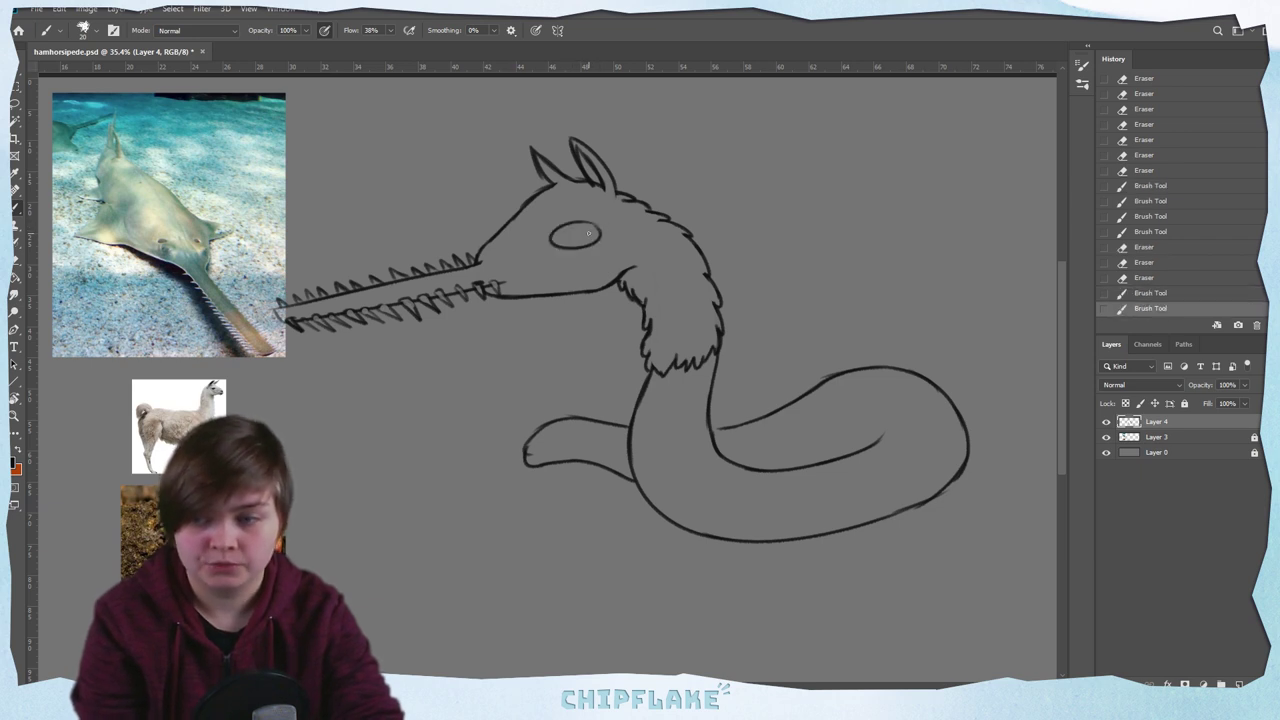
key(ctrl+z)
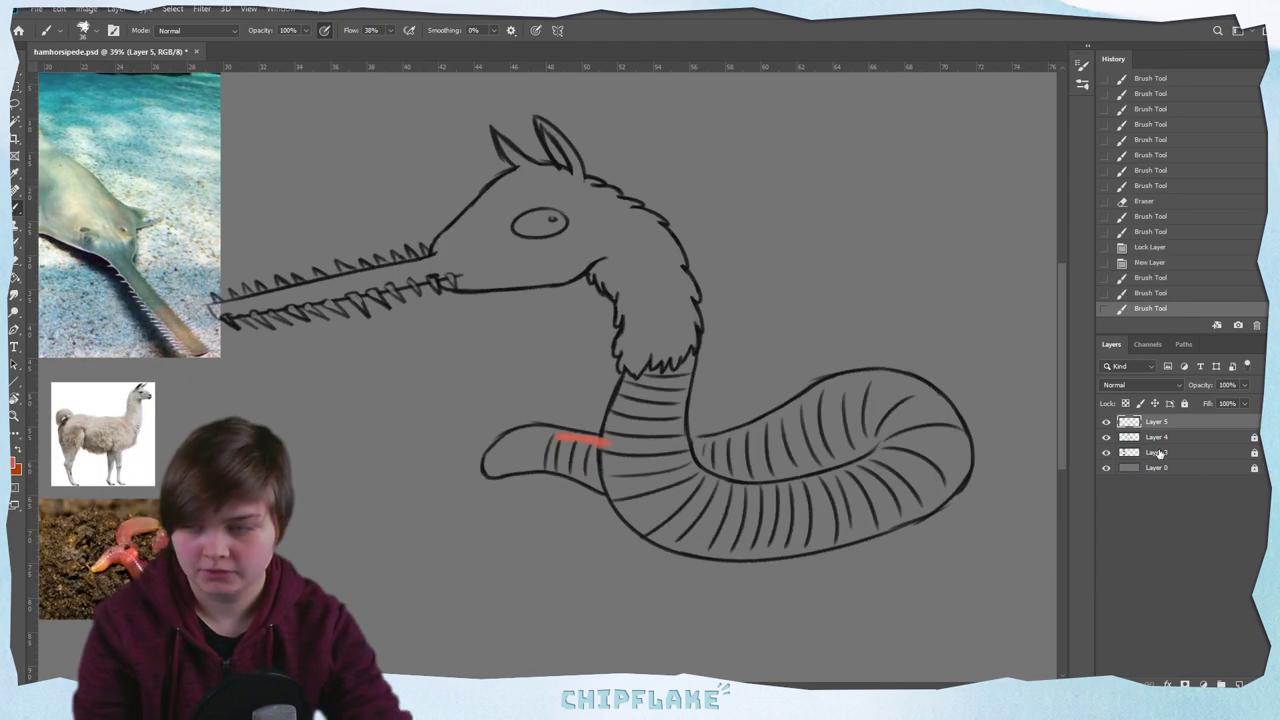
Undo the latest orange-red brush strokes on the new layer
key(ctrl+z)
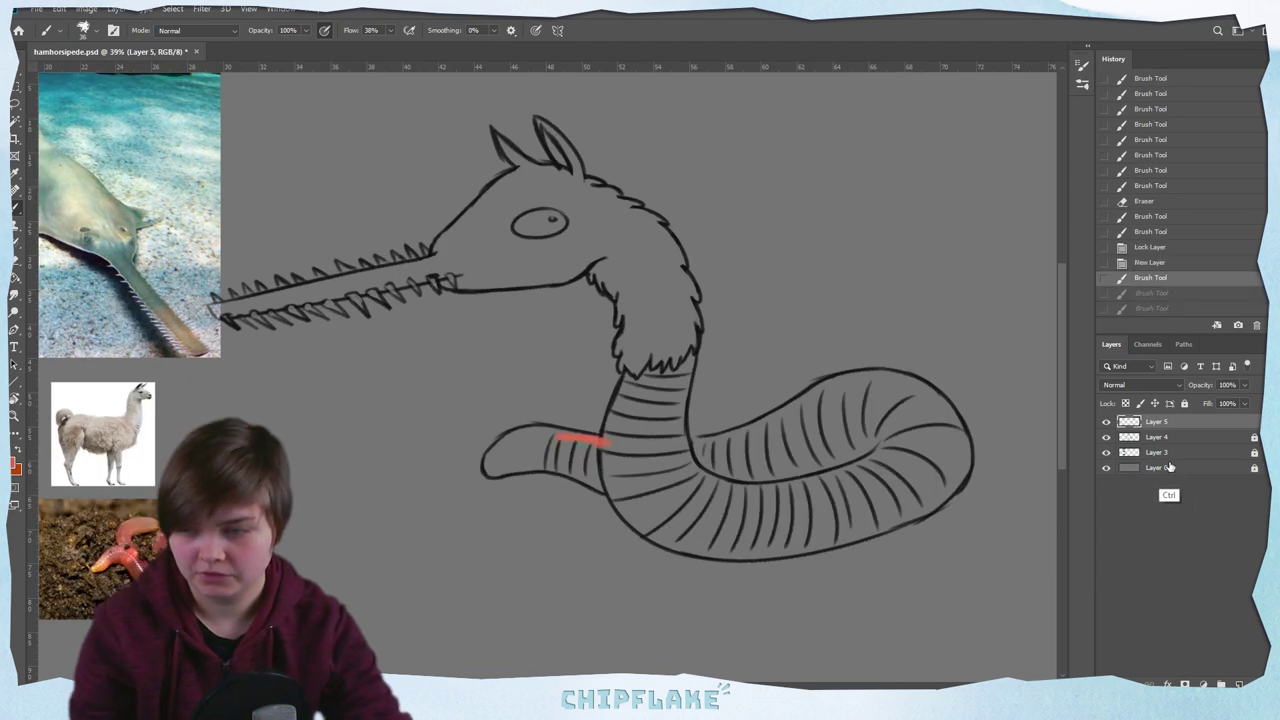
key(ctrl+z)
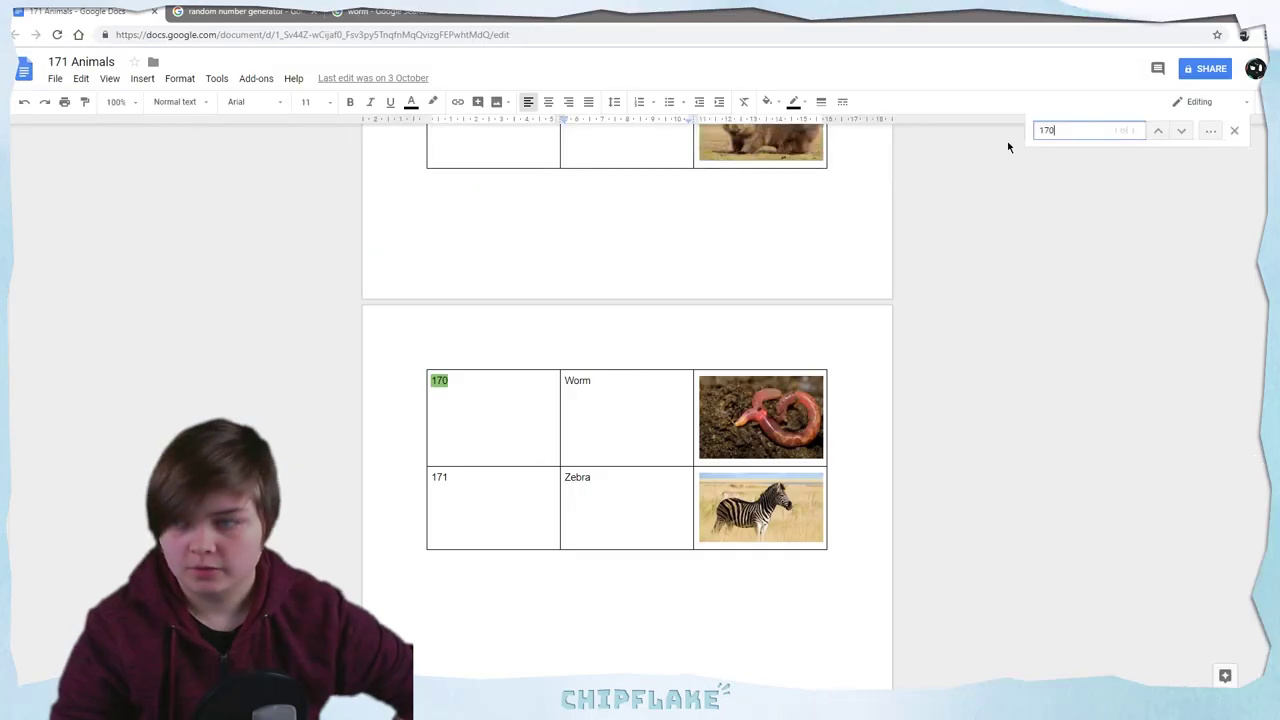
Switch to the 171 Animals document in Google Docs and find animal number 25
key(Return)
click(1160, 131)
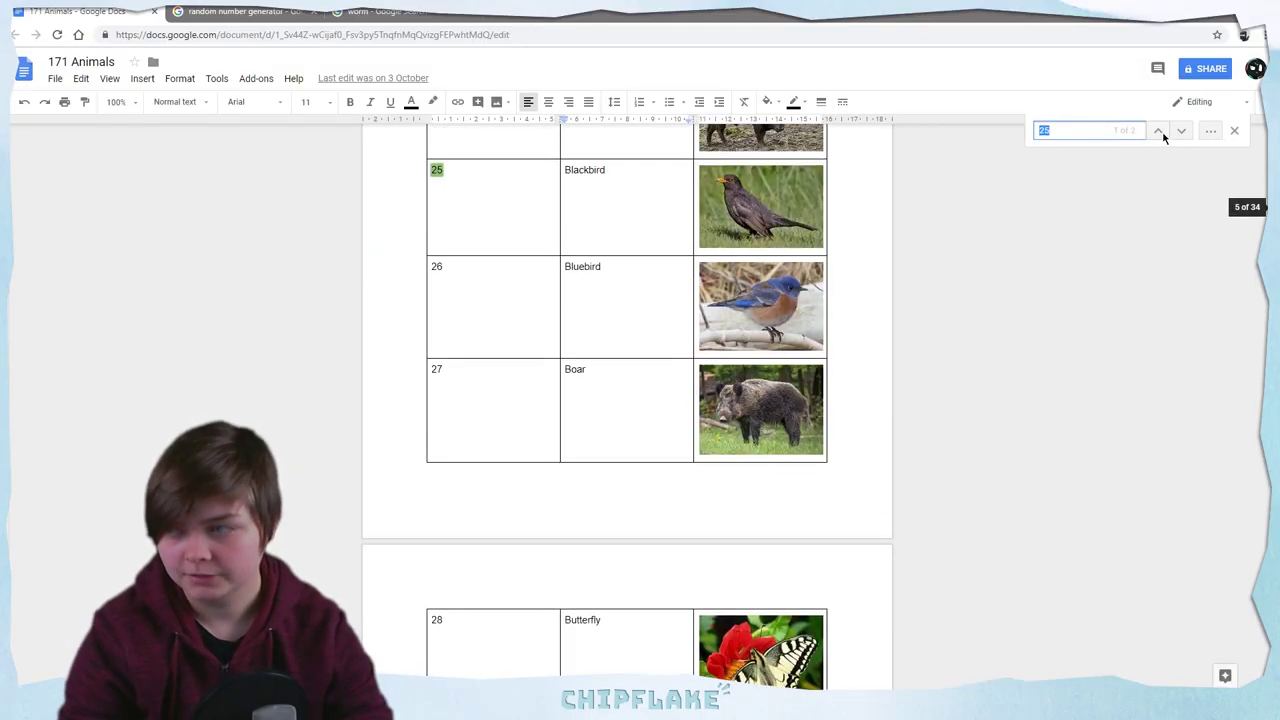
Replace the worm query in Google Images with a search for blackbird
click(420, 12)
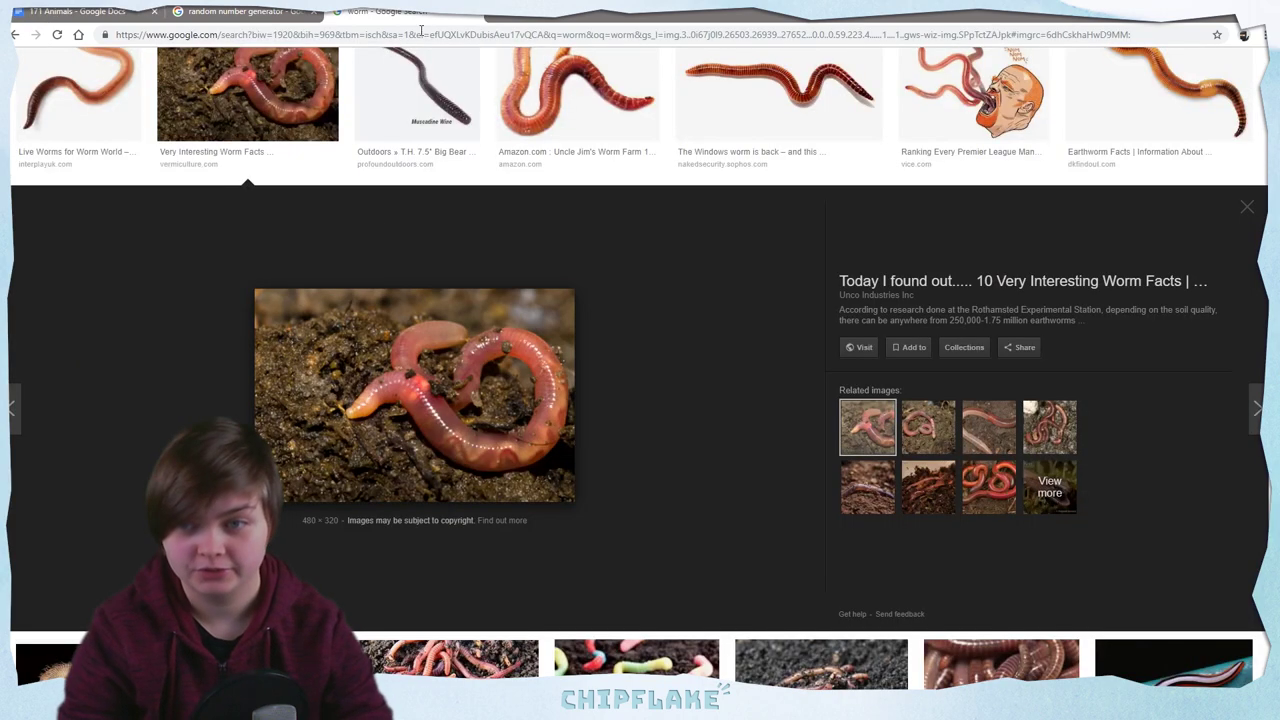
scroll(260, 246, up, 3)
double_click(190, 73)
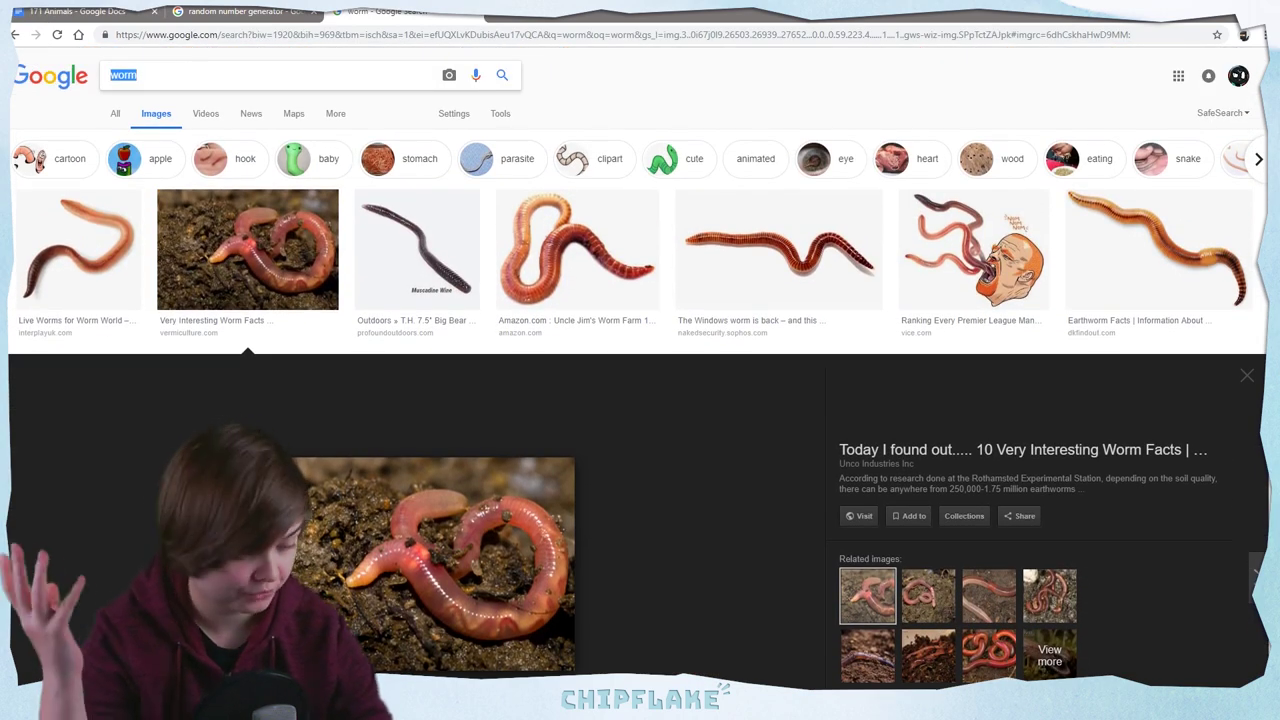
text(bla)
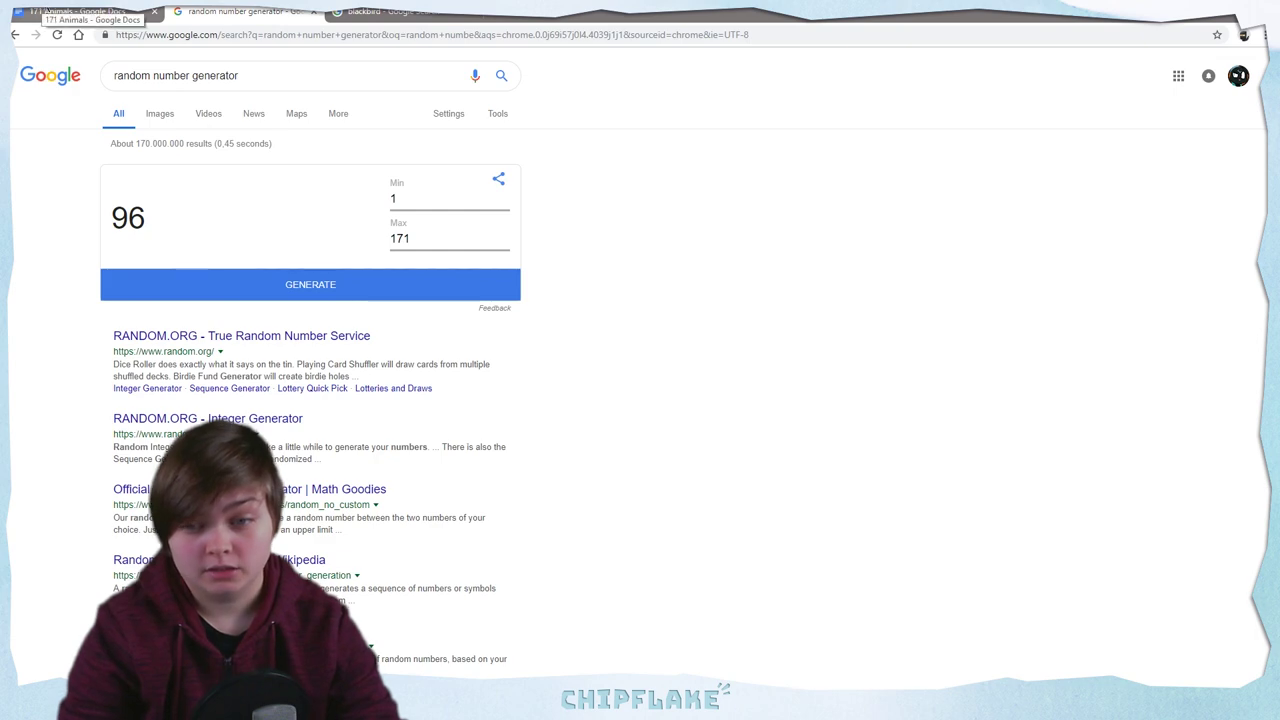
Check the random number generator's result and find animal number 96 in the 171 Animals document
click(60, 12)
key(ctrl+Tab)
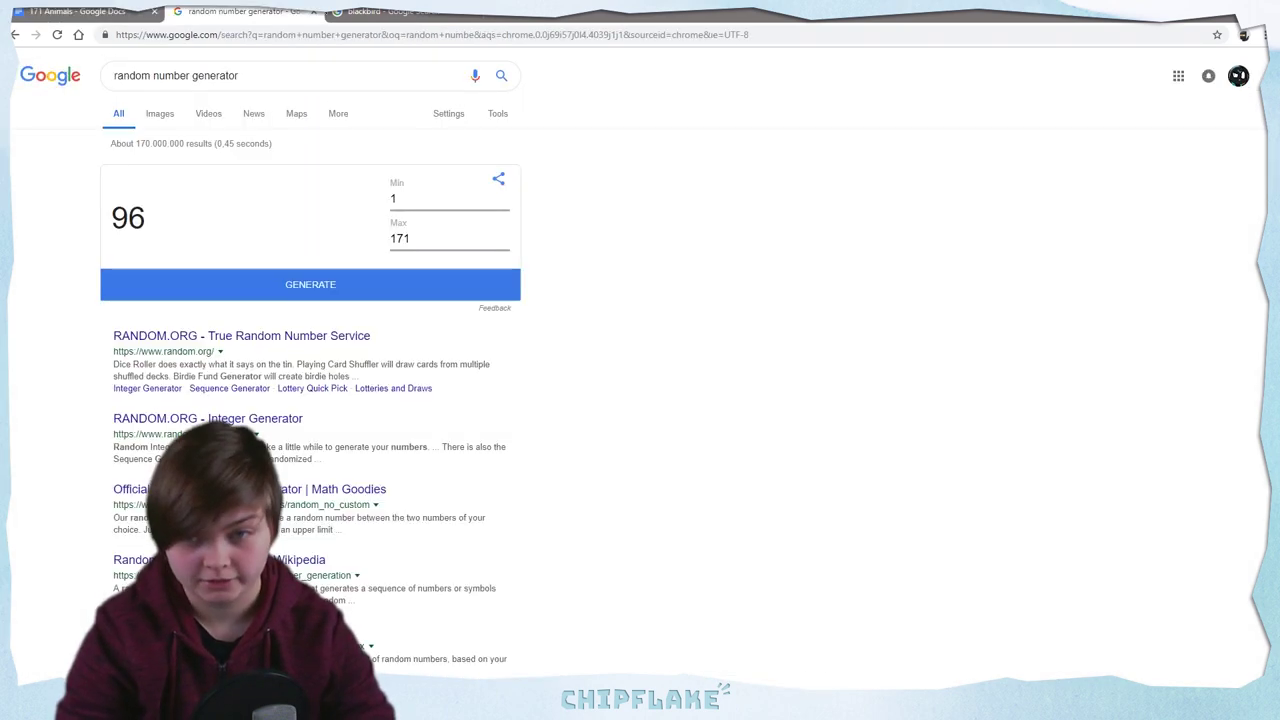
key(ctrl+Tab)
key(ctrl+shift+Tab)
key(ctrl+shift+Tab)
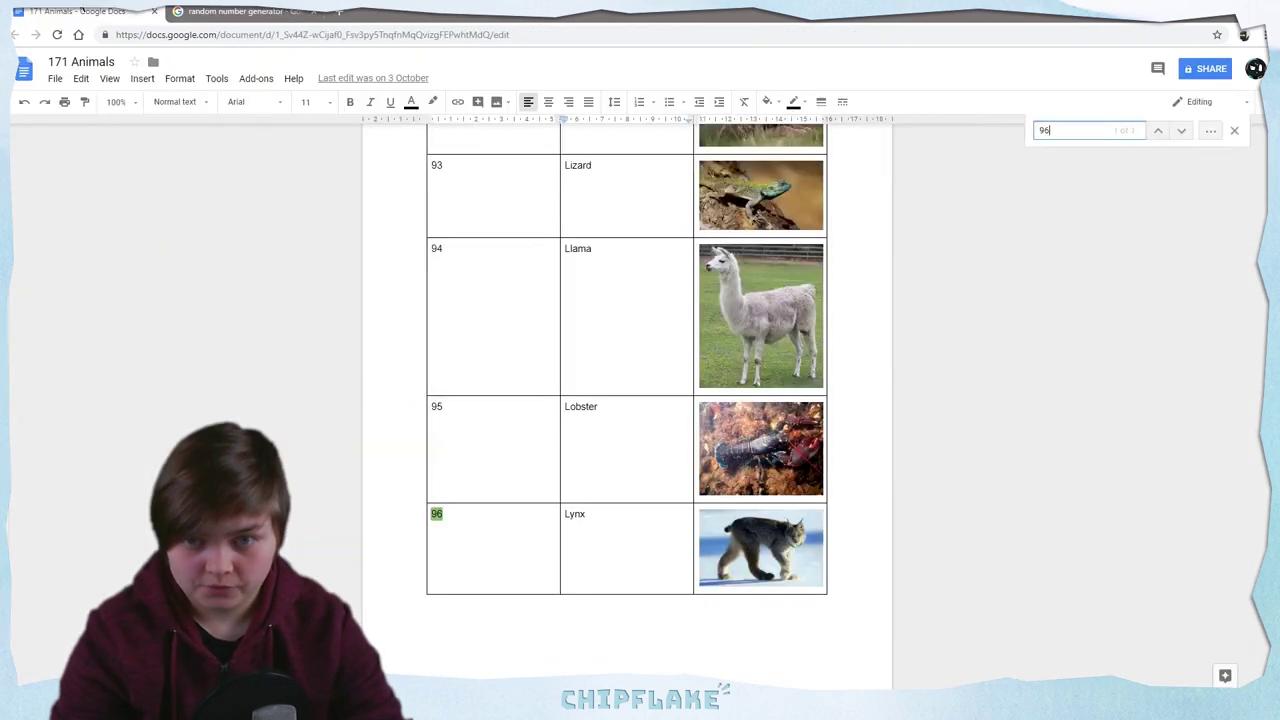
text(9)
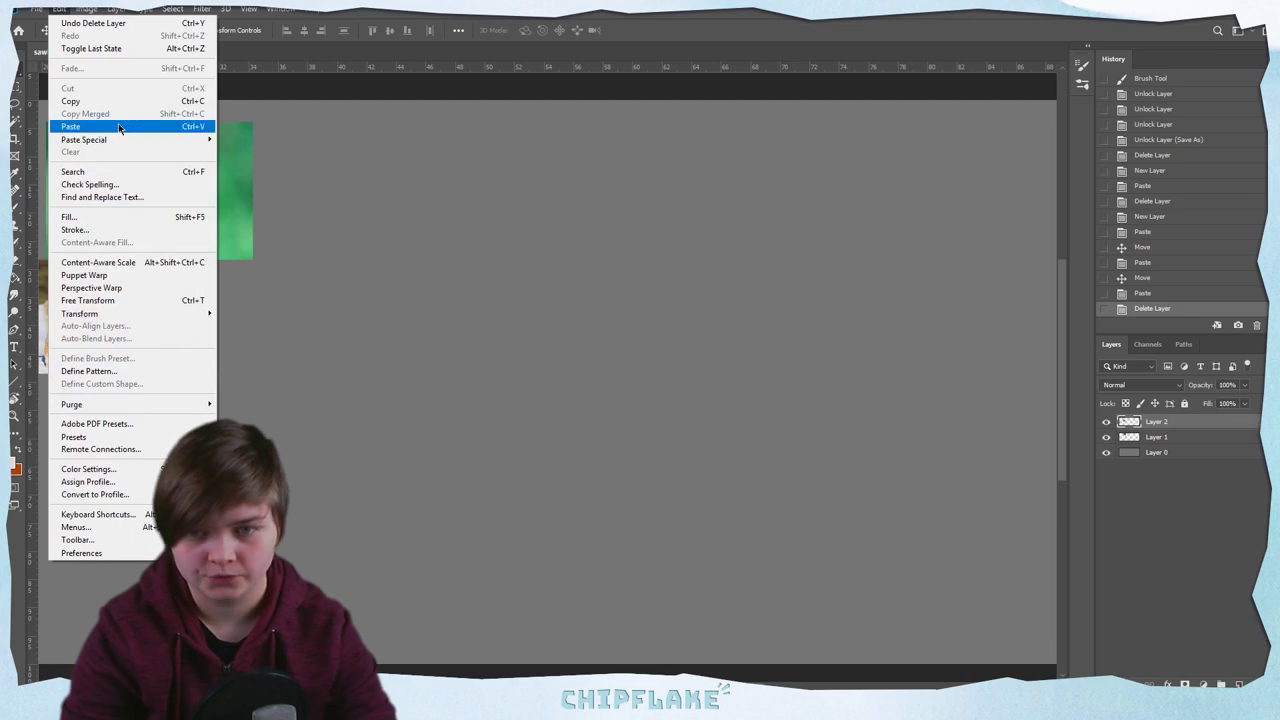
Paste the slug photo into the Photoshop canvas, place it below the lynx photo and enlarge it with Free Transform
click(118, 126)
drag(600, 410, 203, 474)
click(15, 87)
right_click(233, 430)
click(280, 546)
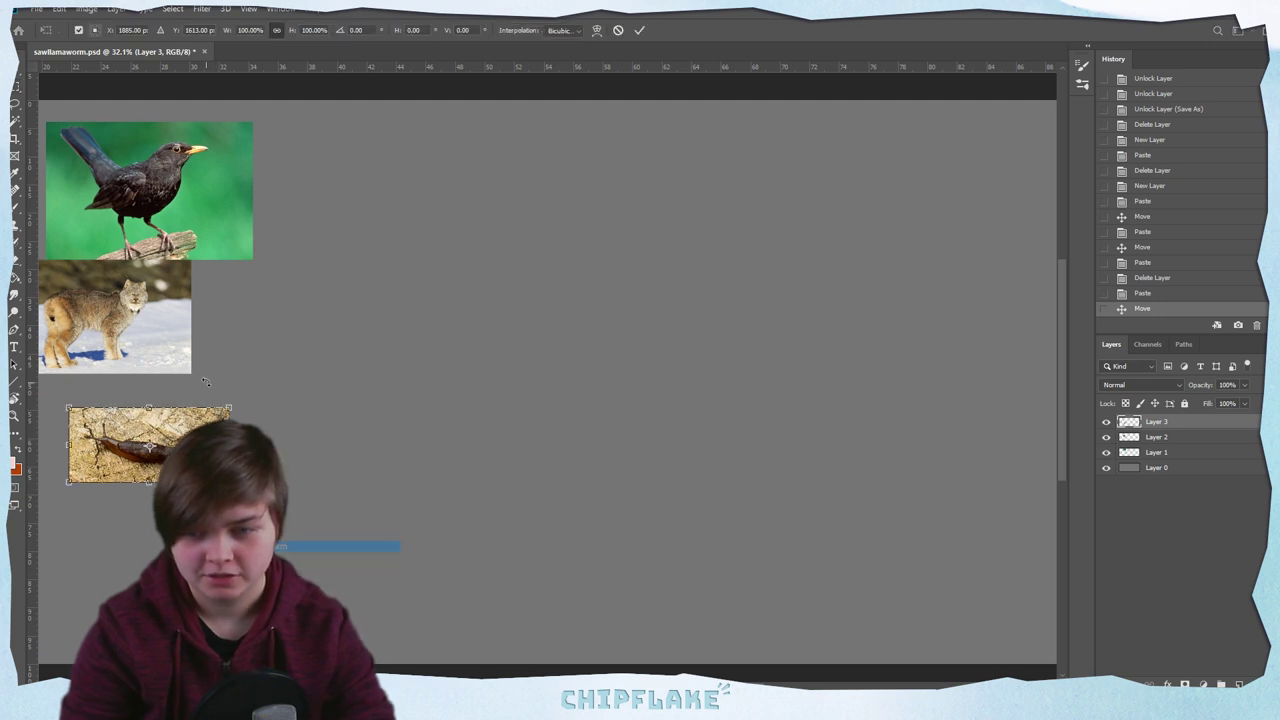
drag(226, 404, 278, 384)
click(15, 70)
drag(183, 447, 175, 447)
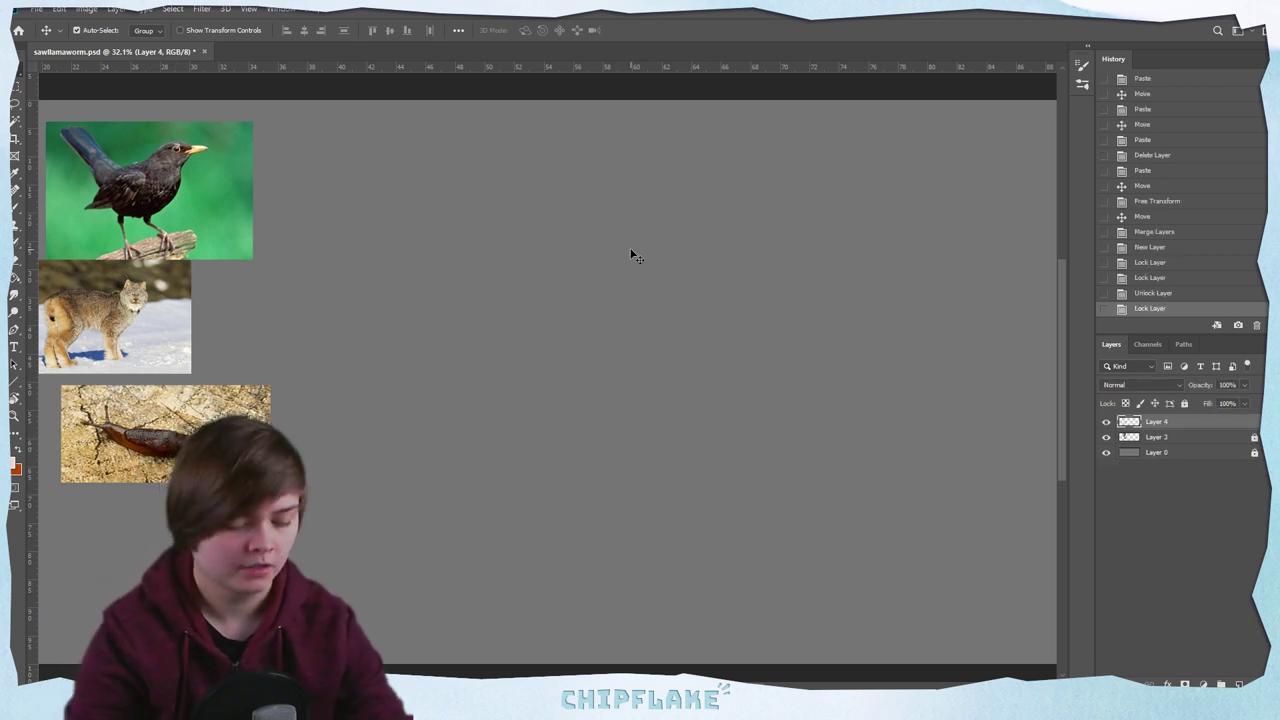
key(b)
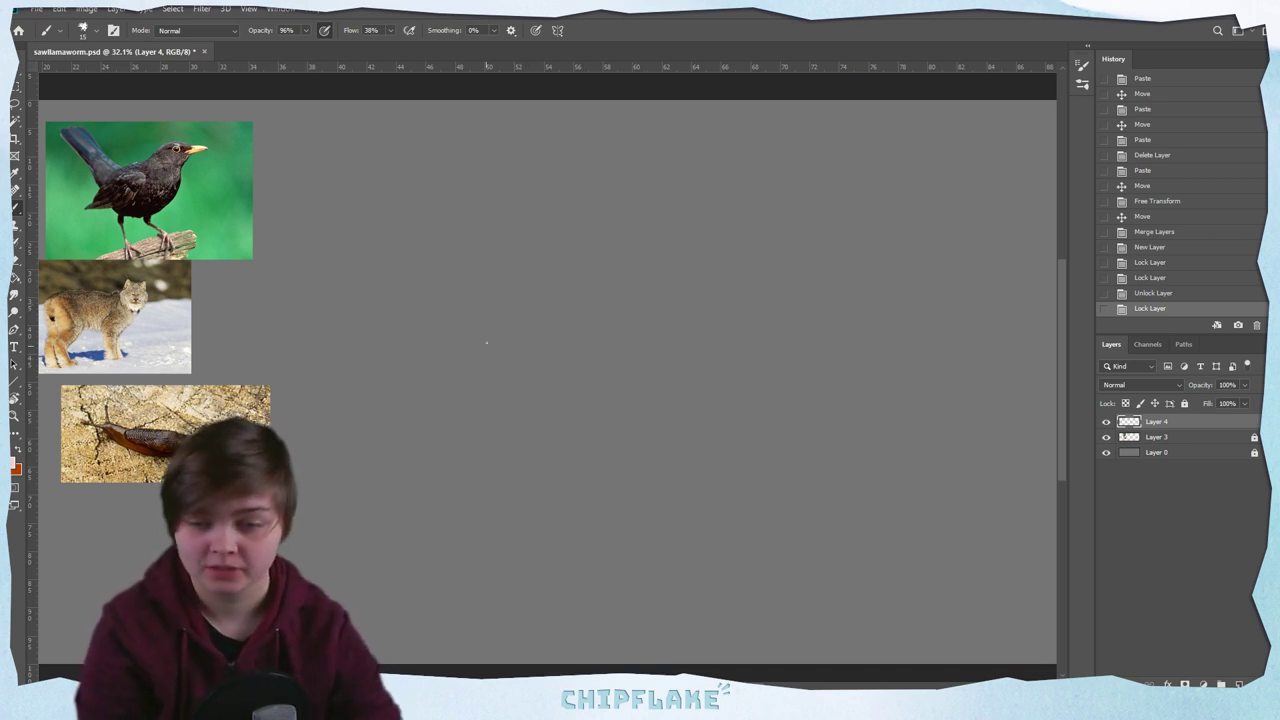
drag(486, 281, 537, 448)
key(ctrl+z)
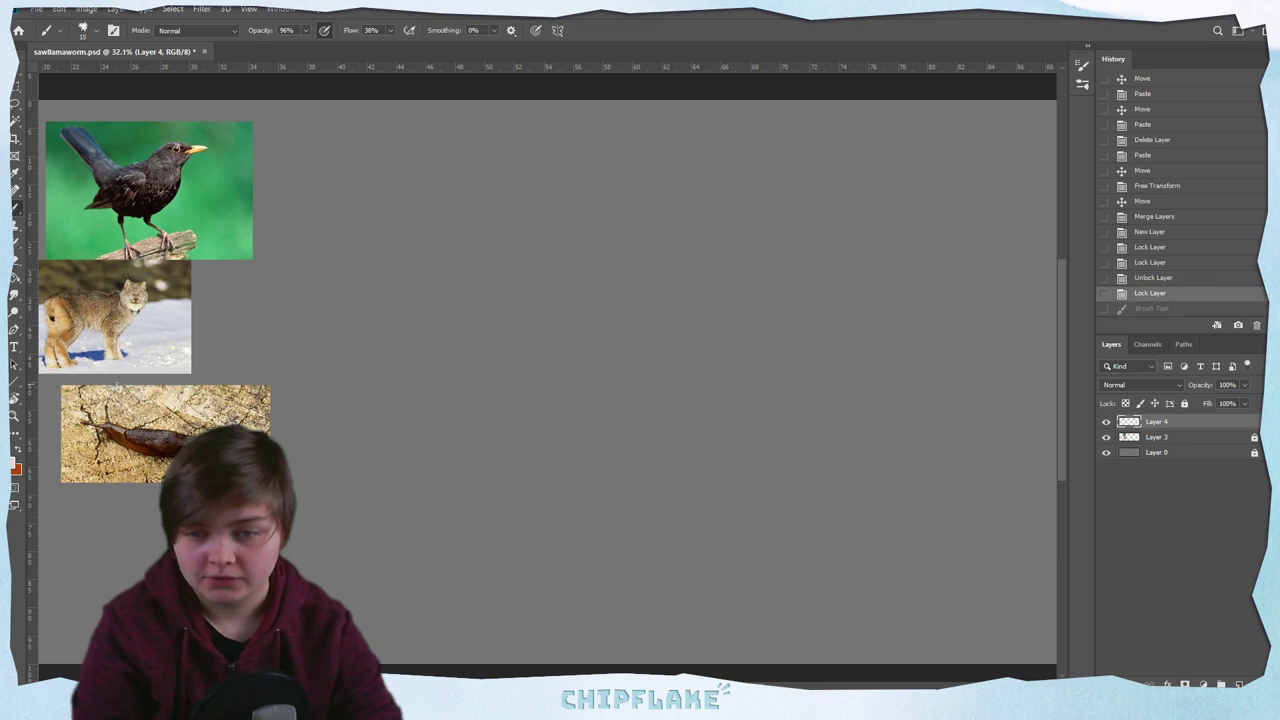
Set the foreground colour to near-black #0d0d0c
click(18, 450)
click(13, 463)
click(866, 355)
click(870, 374)
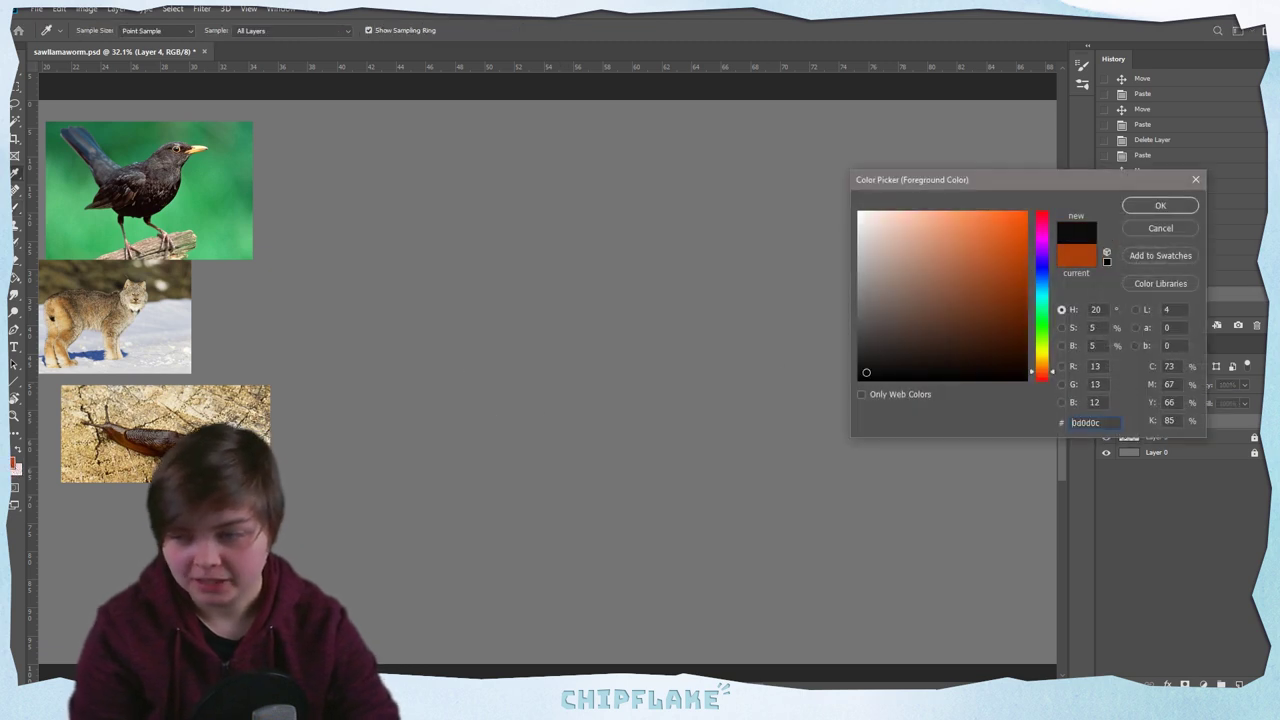
click(1126, 207)
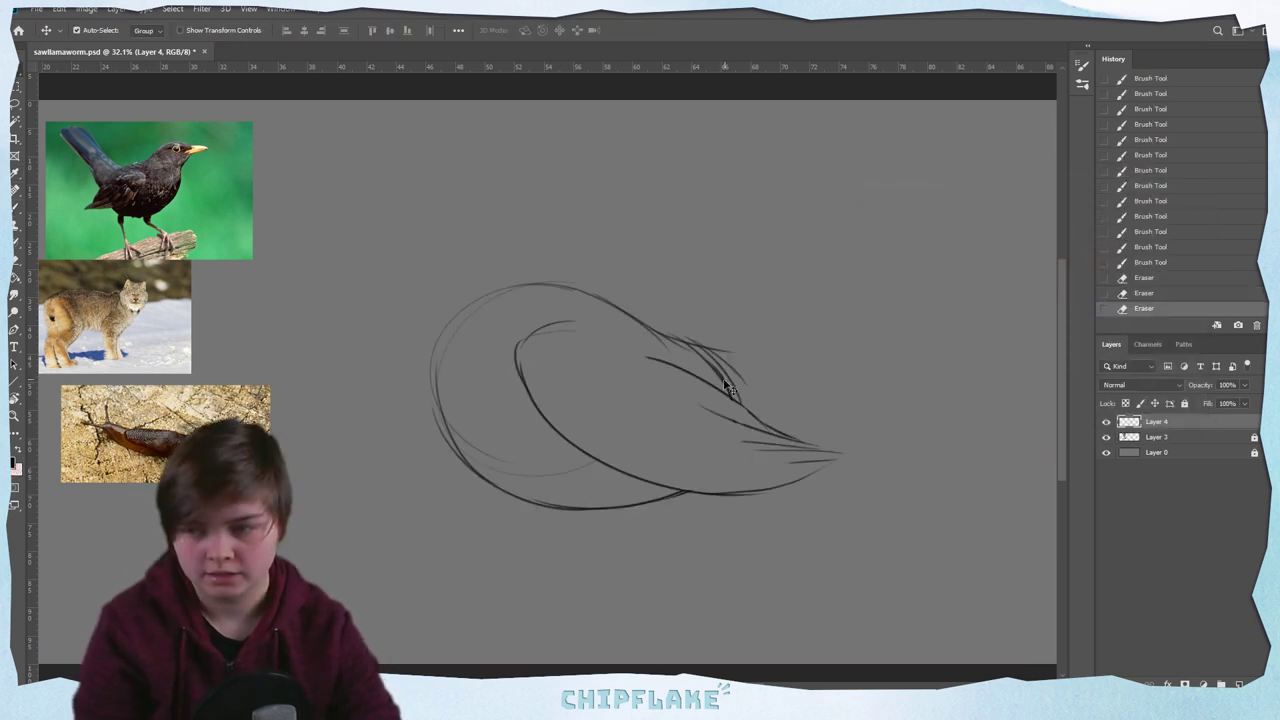
Move the bird chest and wing sketch down, draw a long tapering slug body behind it and erase overlapping lines
mouse_move(750, 366)
mouse_down()
mouse_move(771, 409)
mouse_move(702, 400)
mouse_up()
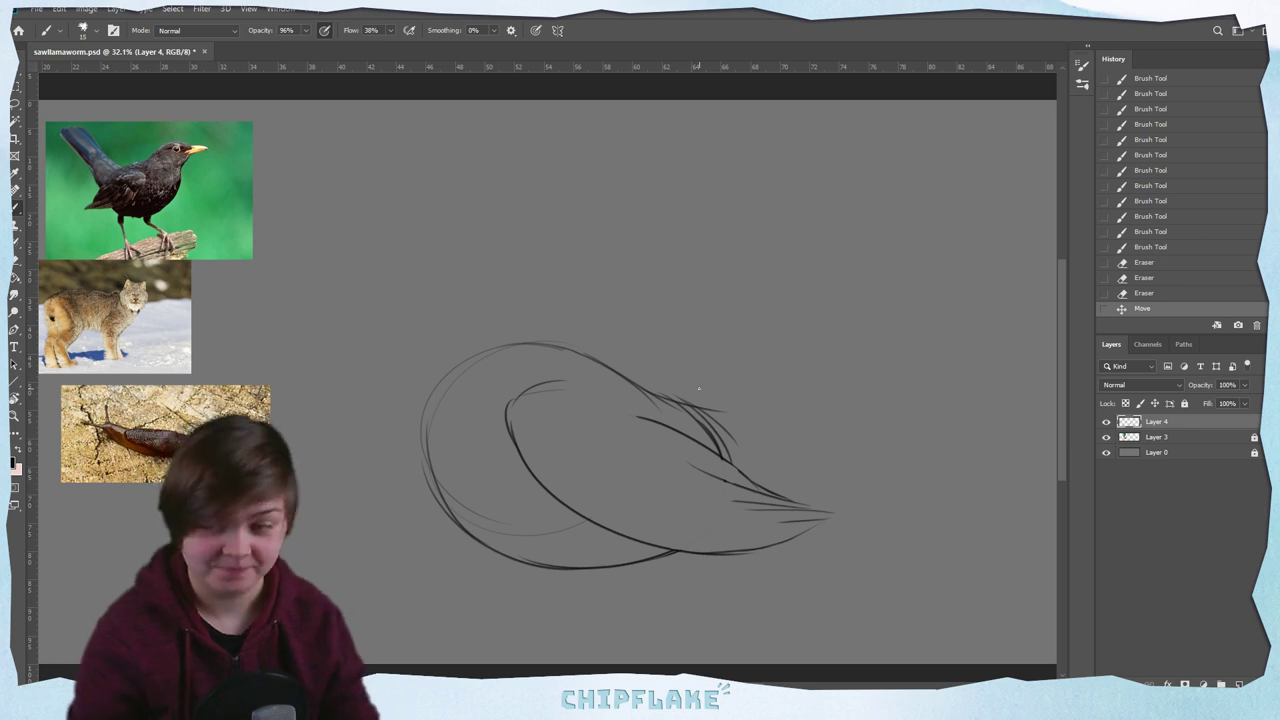
mouse_move(716, 444)
mouse_down()
mouse_move(734, 462)
mouse_move(688, 436)
mouse_move(703, 420)
mouse_move(662, 402)
mouse_up()
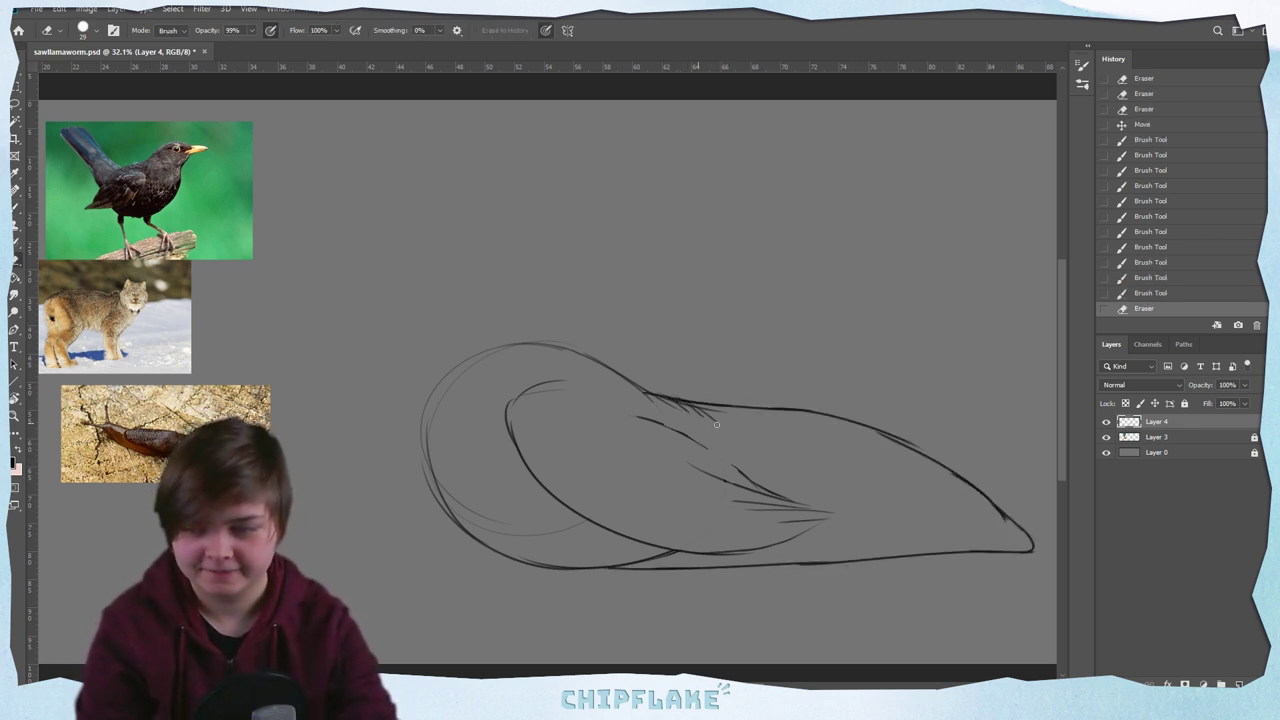
mouse_move(644, 558)
mouse_down()
mouse_move(614, 565)
mouse_move(677, 558)
mouse_up()
Draw a lynx head with tufted ears and a face above the chest, and nudge the lassoed far wing into place
key(b)
mouse_move(448, 378)
mouse_down()
mouse_move(410, 410)
mouse_move(402, 444)
mouse_move(450, 515)
mouse_move(440, 512)
mouse_up()
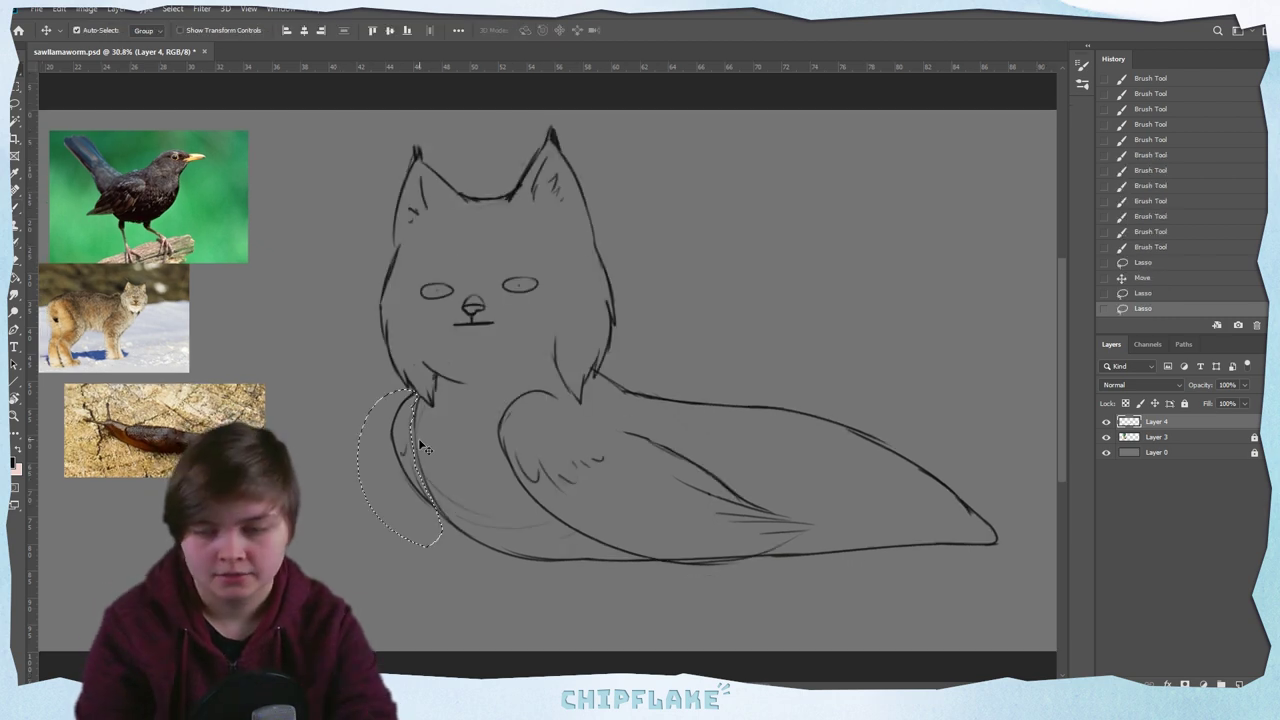
mouse_move(416, 452)
mouse_down()
mouse_move(428, 470)
mouse_move(424, 460)
mouse_up()
key(l)
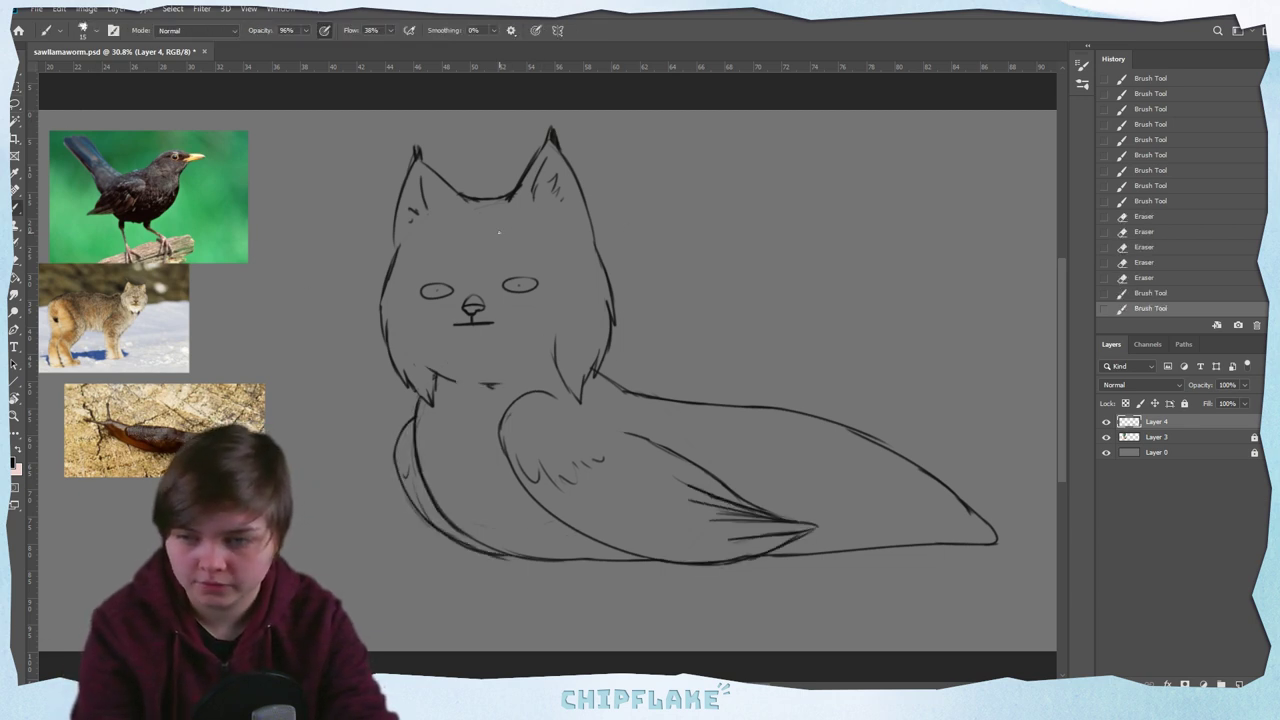
Draw two slug tentacles with round tips on the lynx's forehead between the ears
drag(500, 234, 526, 203)
key(ctrl+z)
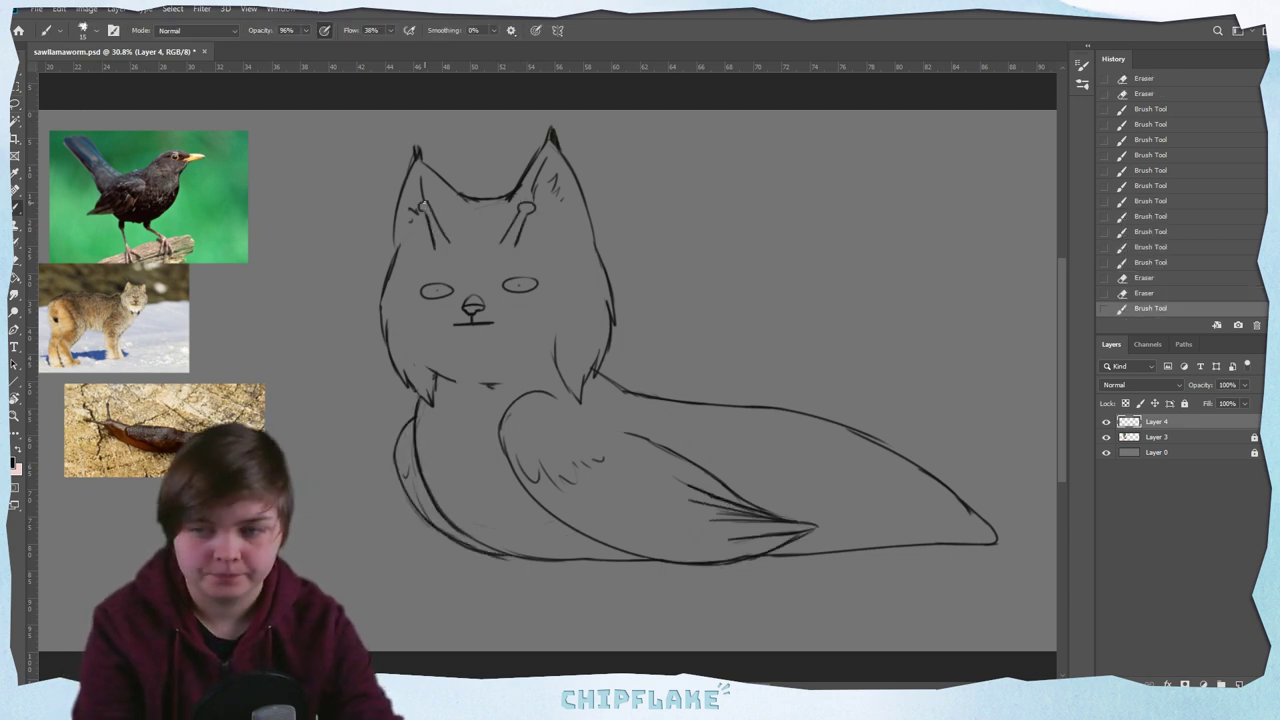
Add short detail strokes around the two slug tentacles on the lynx's forehead
drag(420, 208, 429, 205)
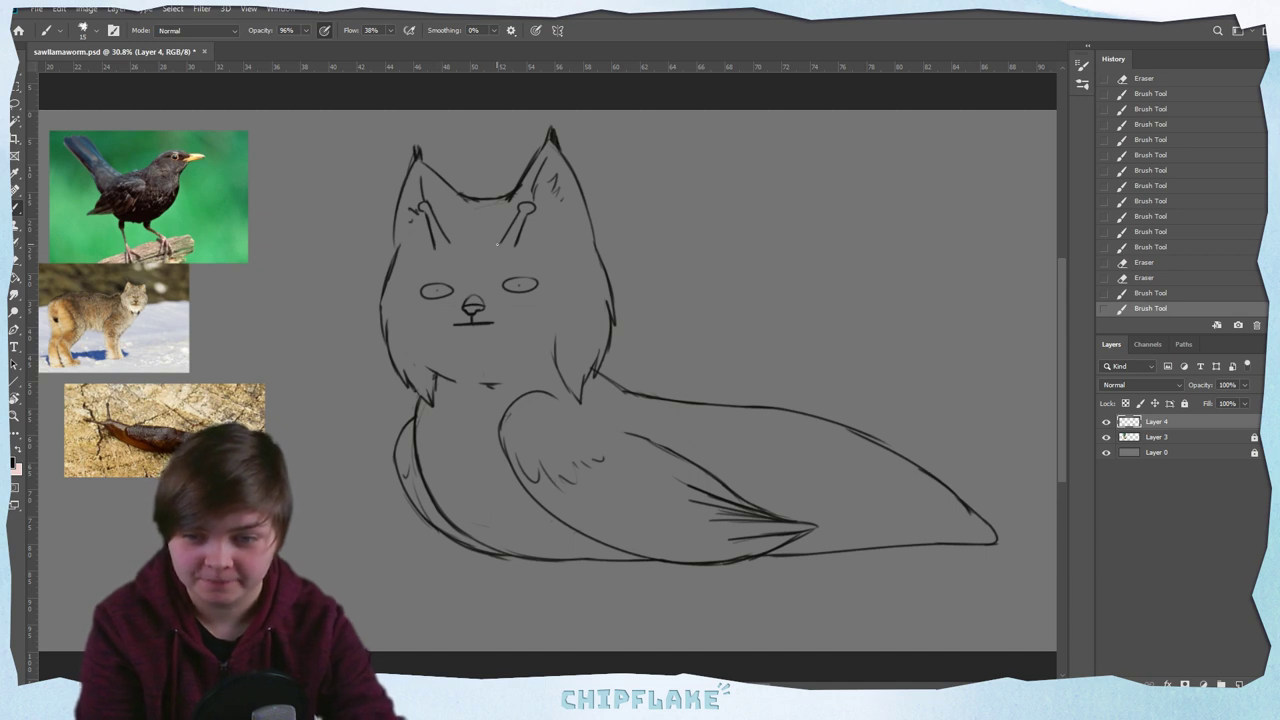
drag(499, 245, 507, 241)
drag(507, 242, 516, 249)
drag(434, 252, 447, 246)
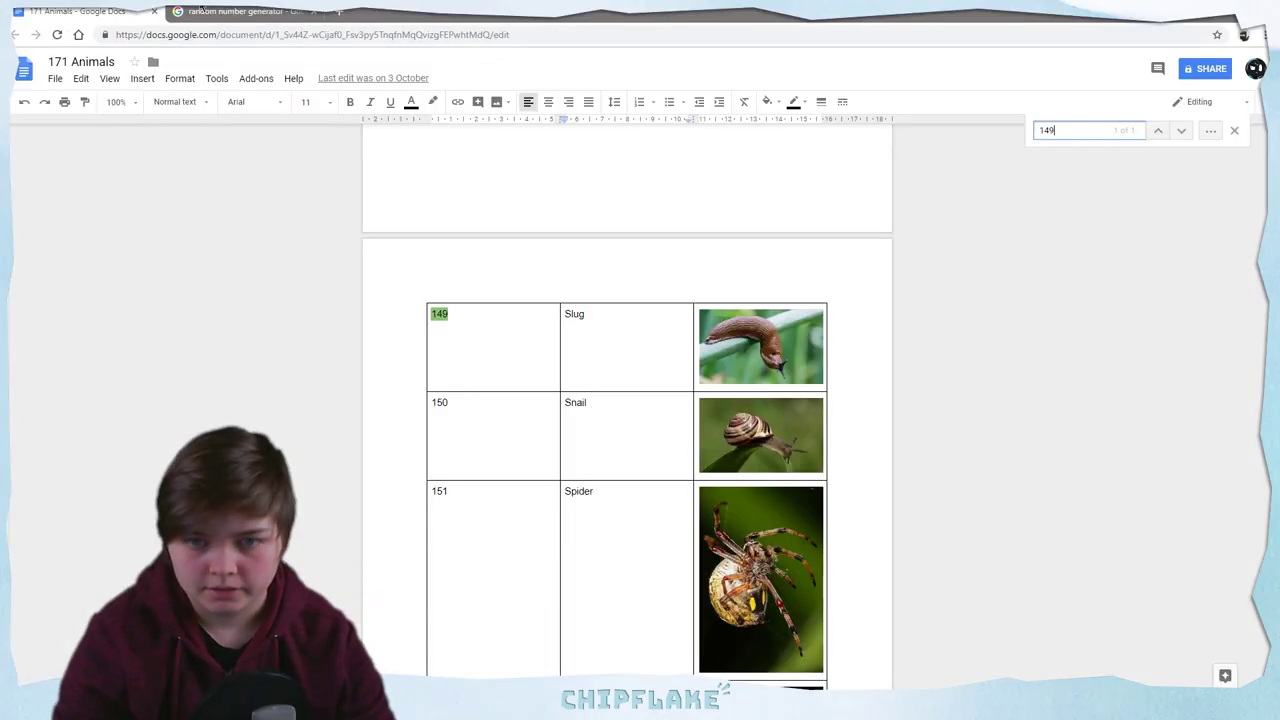
Switch to the browser, generate a random number from 1 to 171 and look up 74 in the 171 Animals document
click(245, 11)
click(312, 285)
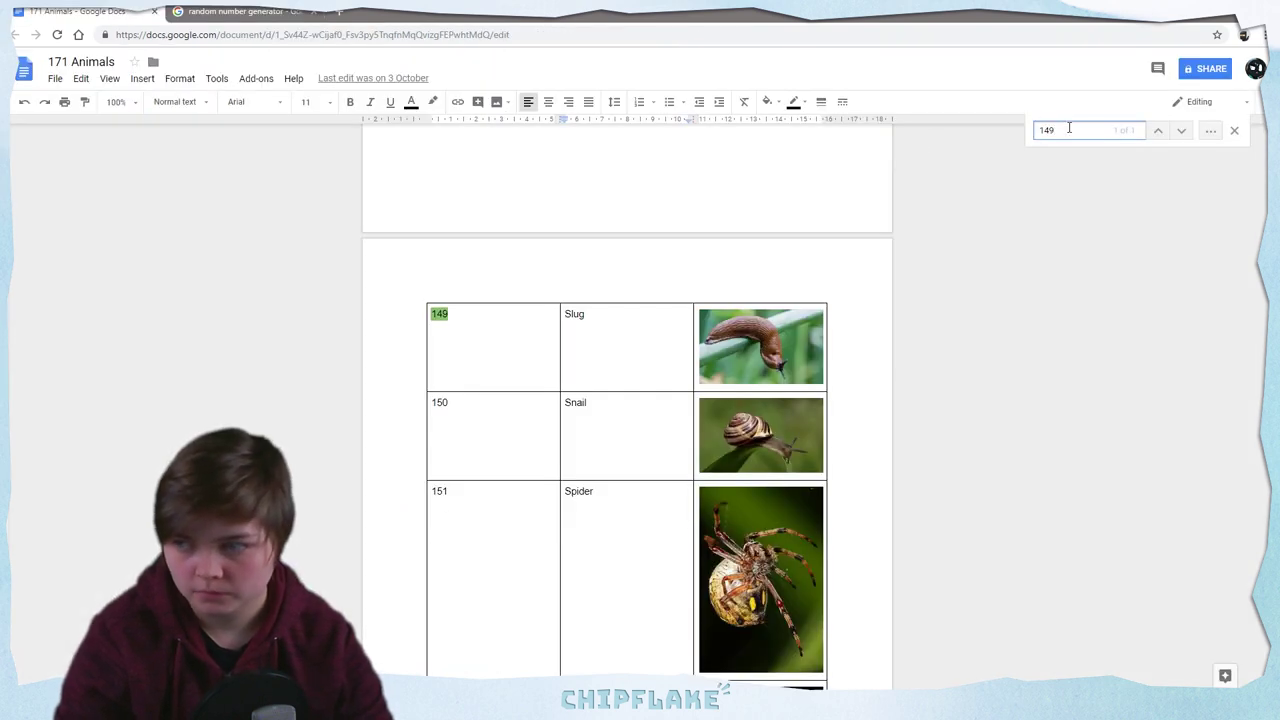
double_click(1064, 127)
text(74)
Search Google Images for "hamster" in a new tab
click(343, 12)
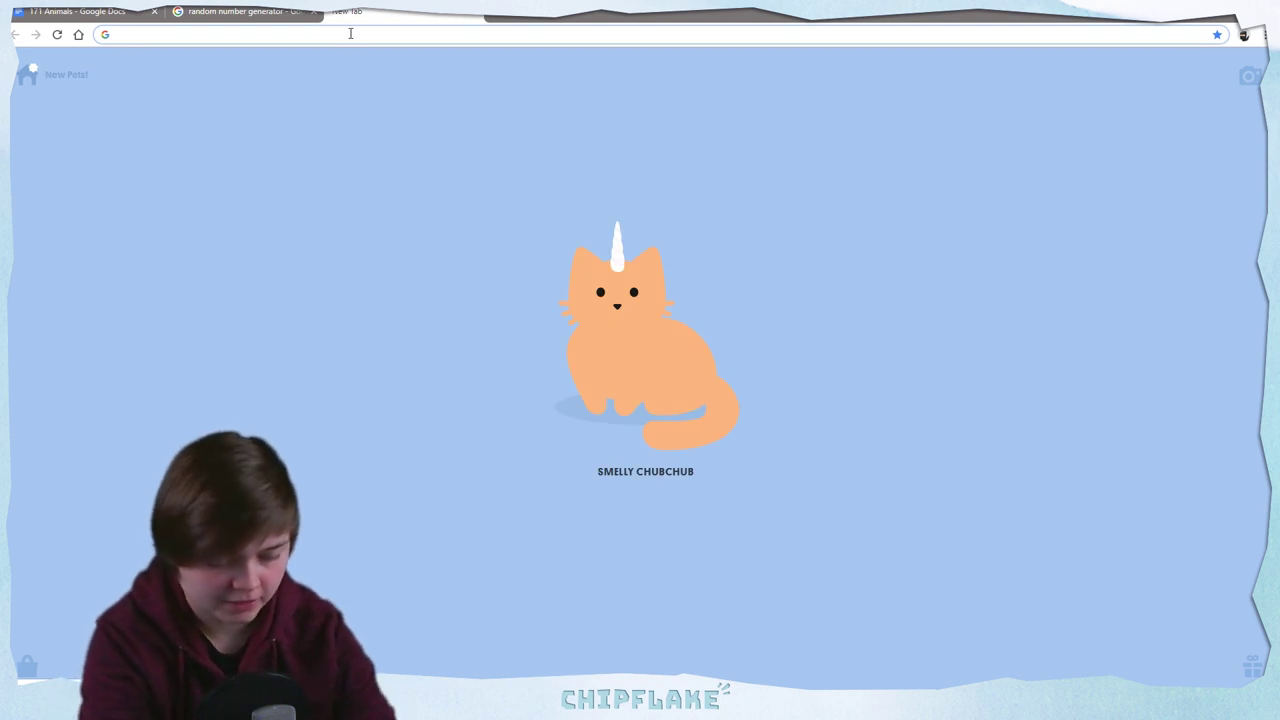
text(hamster)
key(Return)
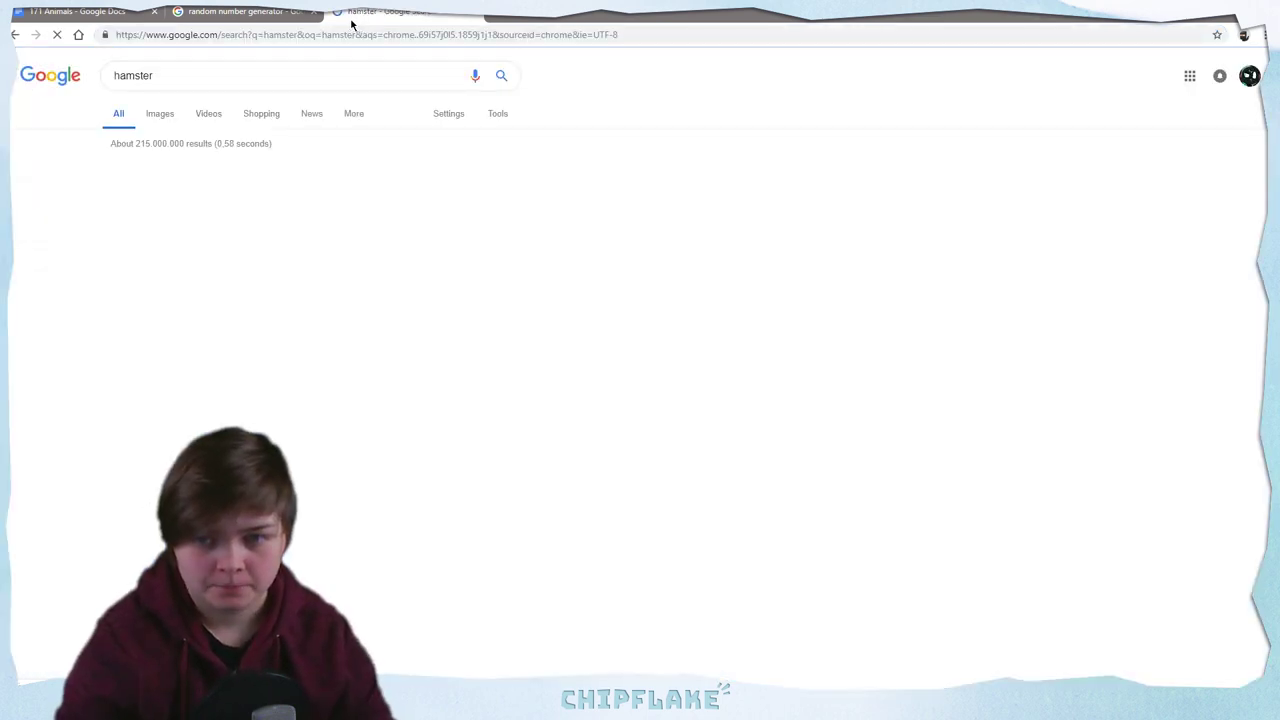
click(160, 114)
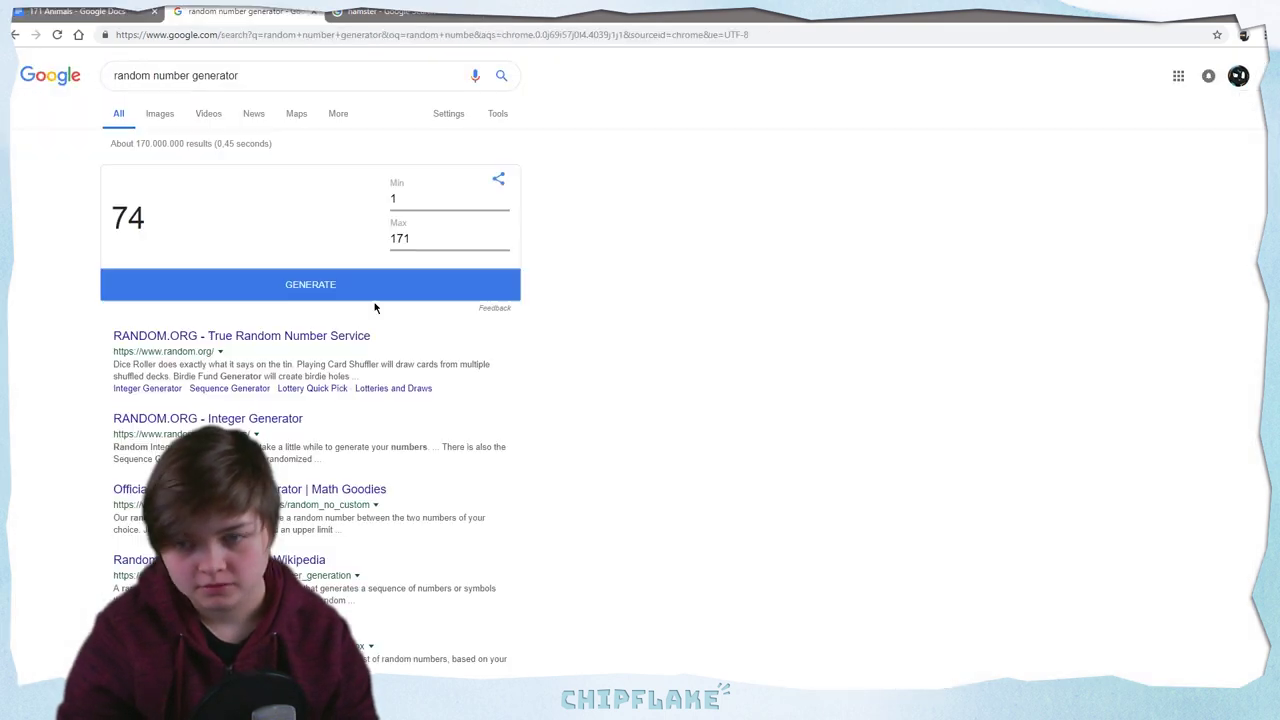
Generate a second random number and look up 60 in the 171 Animals document
click(489, 288)
click(80, 11)
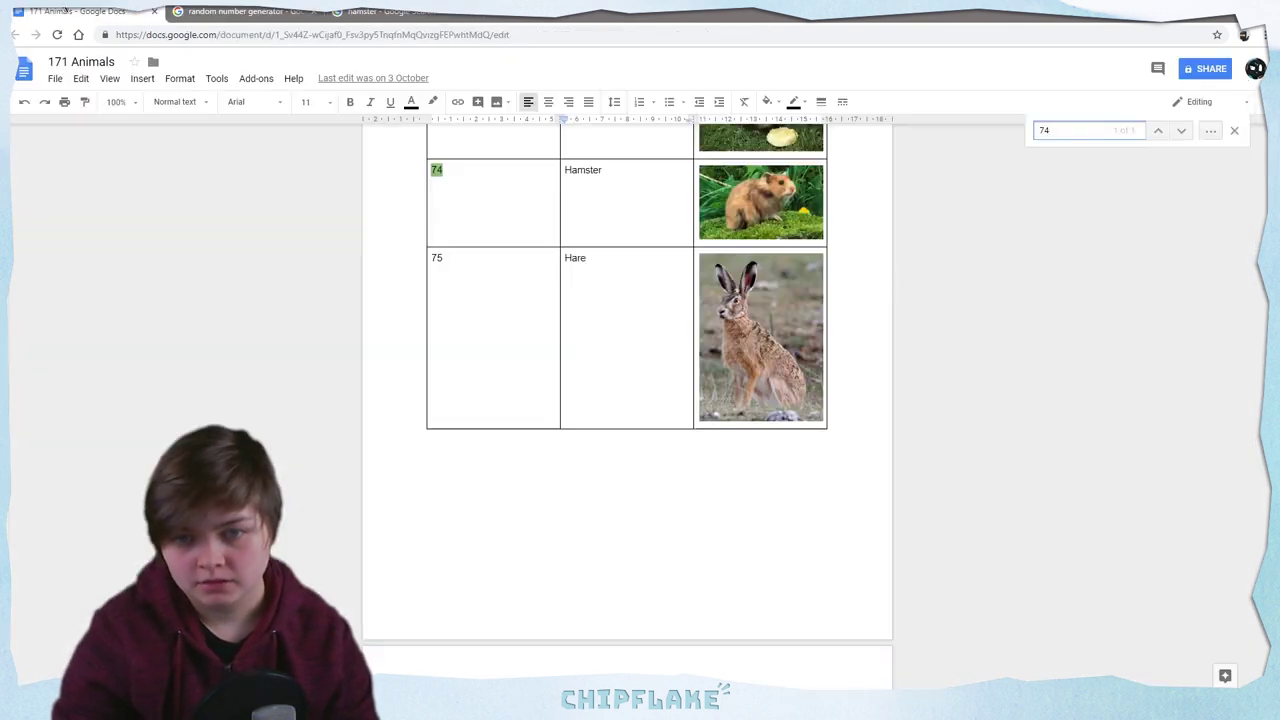
drag(1058, 129, 910, 108)
text(60)
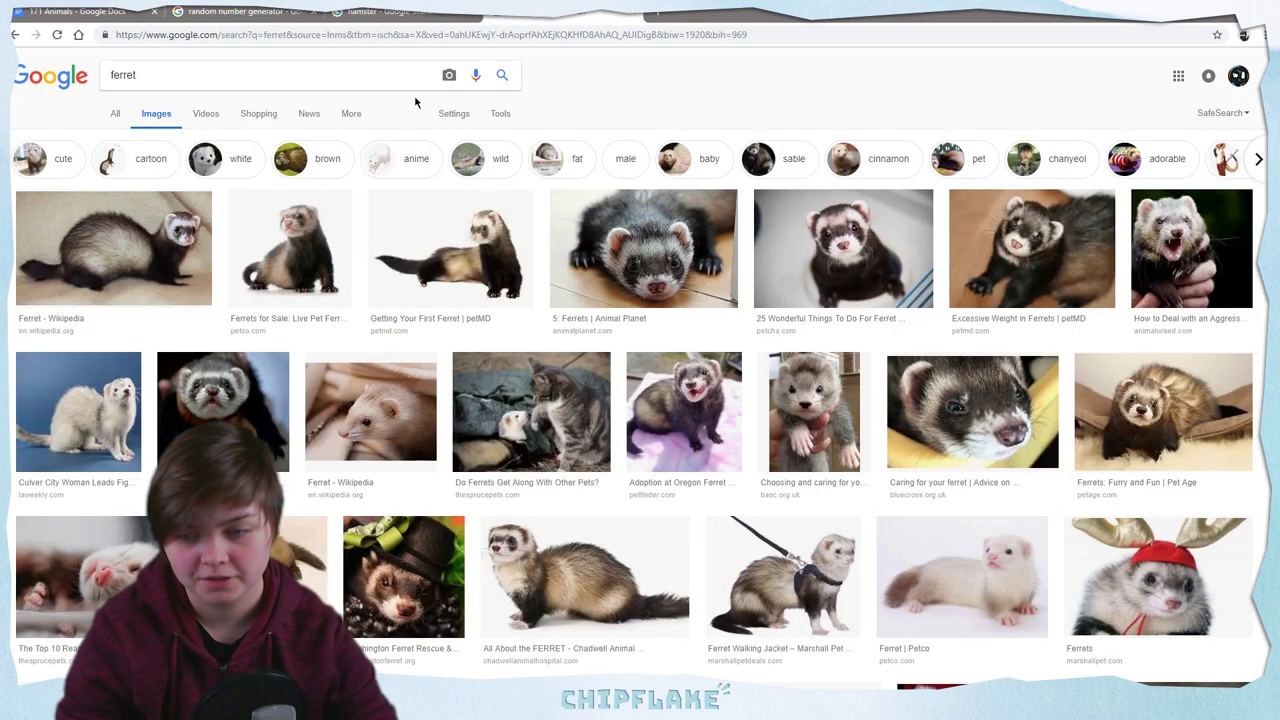
Generate a third random number and look up 46 in the 171 Animals document
click(240, 11)
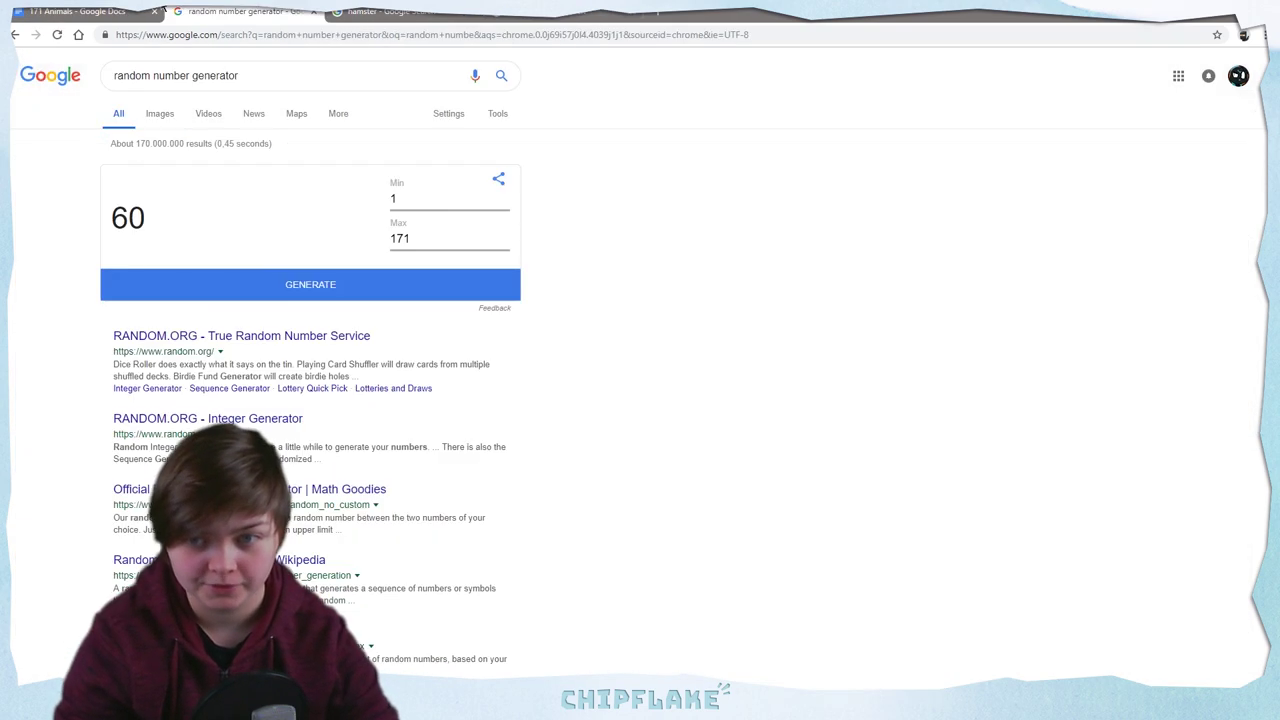
click(148, 290)
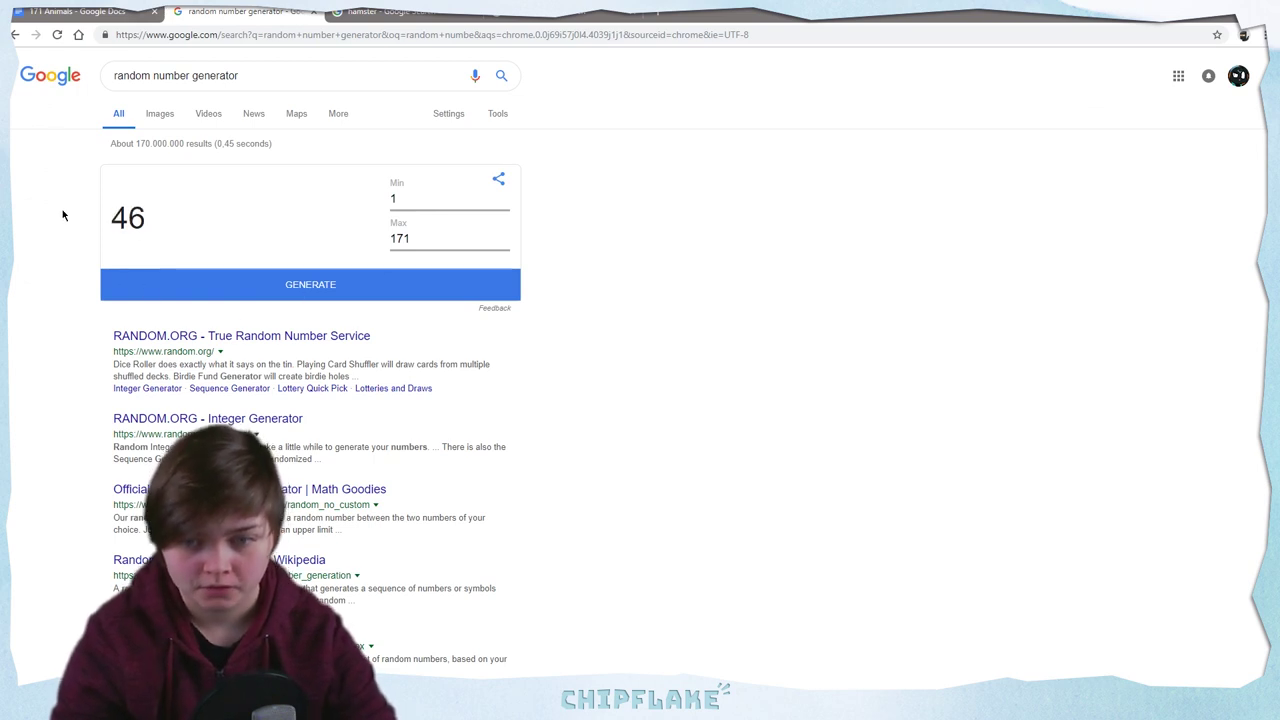
click(75, 11)
key(ctrl+f)
text(46)
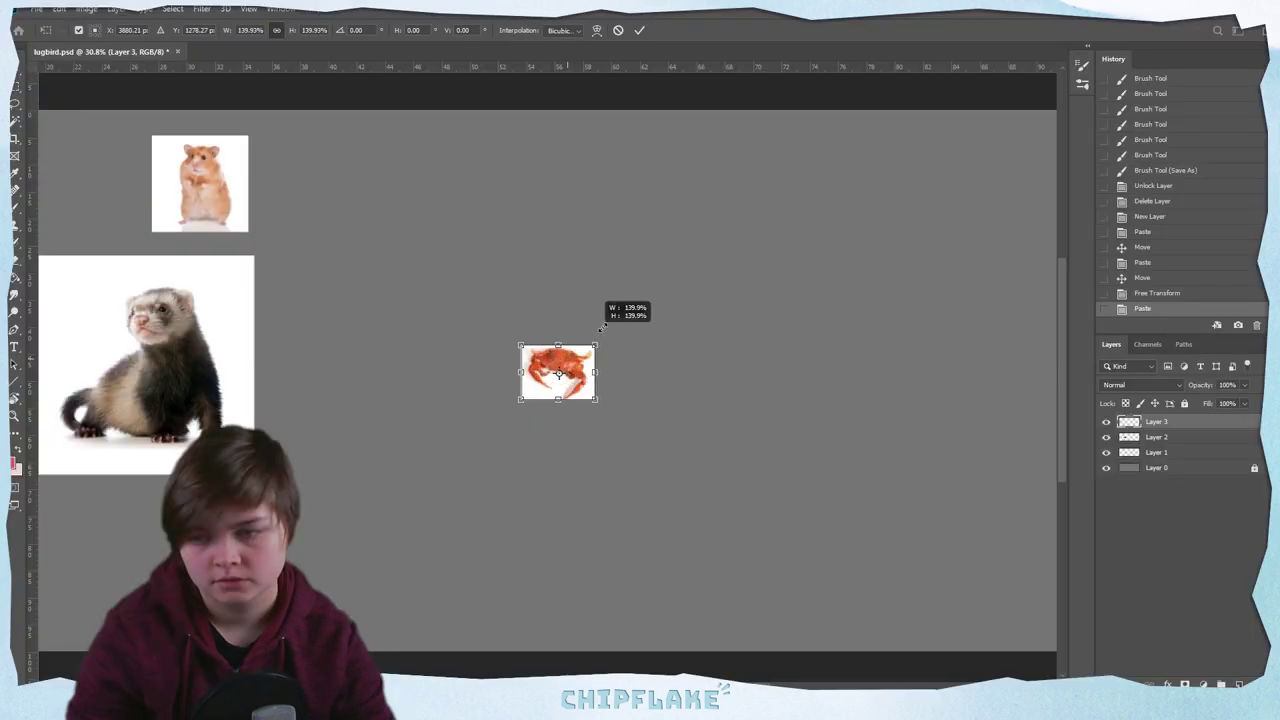
Switch to Photoshop, enlarge the pasted crab picture and place it below the ferret picture
drag(593, 342, 150, 555)
mouse_move(262, 518)
mouse_down()
mouse_move(298, 492)
mouse_move(278, 517)
mouse_up()
key(Return)
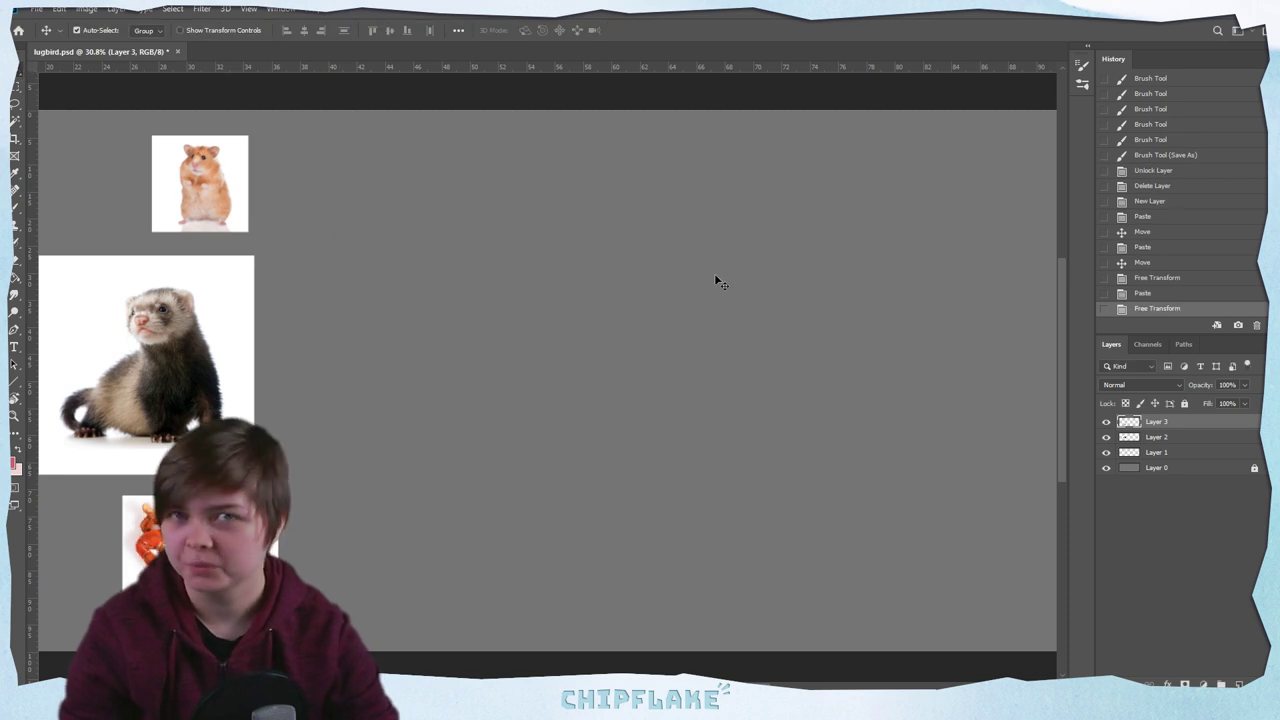
Merge the three reference picture layers and lock the merged layer beneath a new empty layer
shift+click(1183, 452)
right_click(1185, 448)
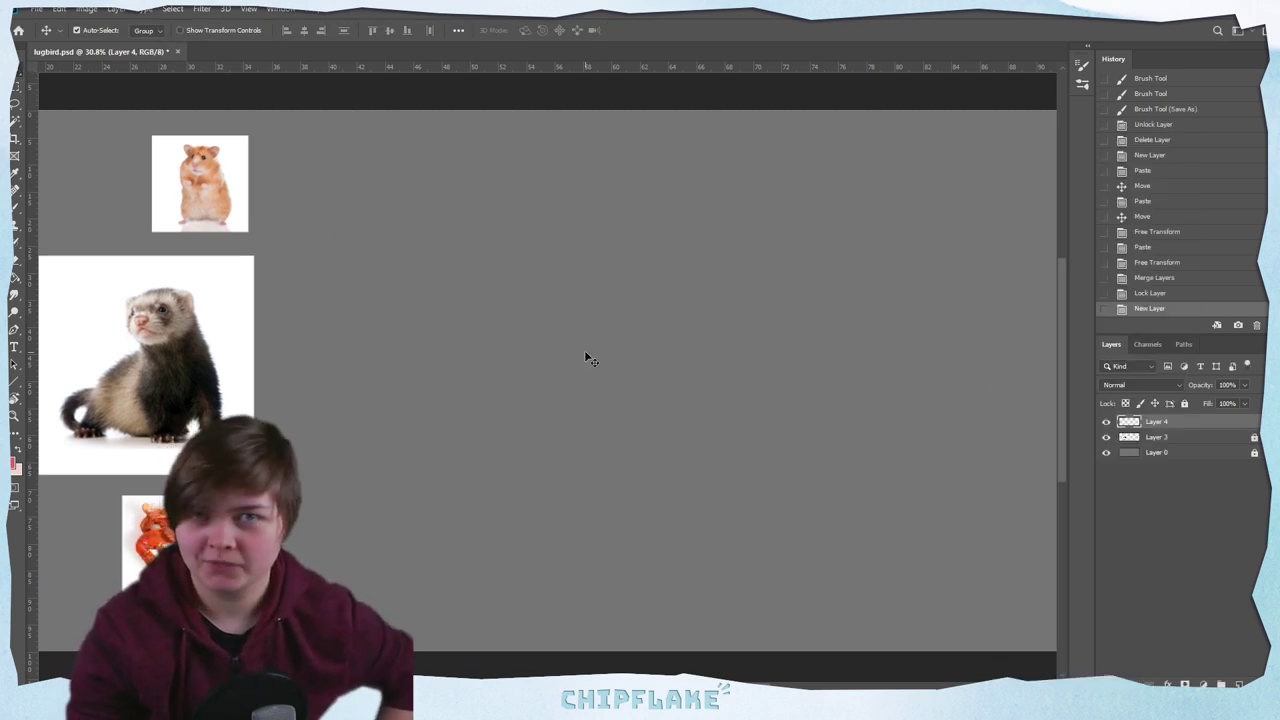
Set the foreground colour to black for sketching
key(i)
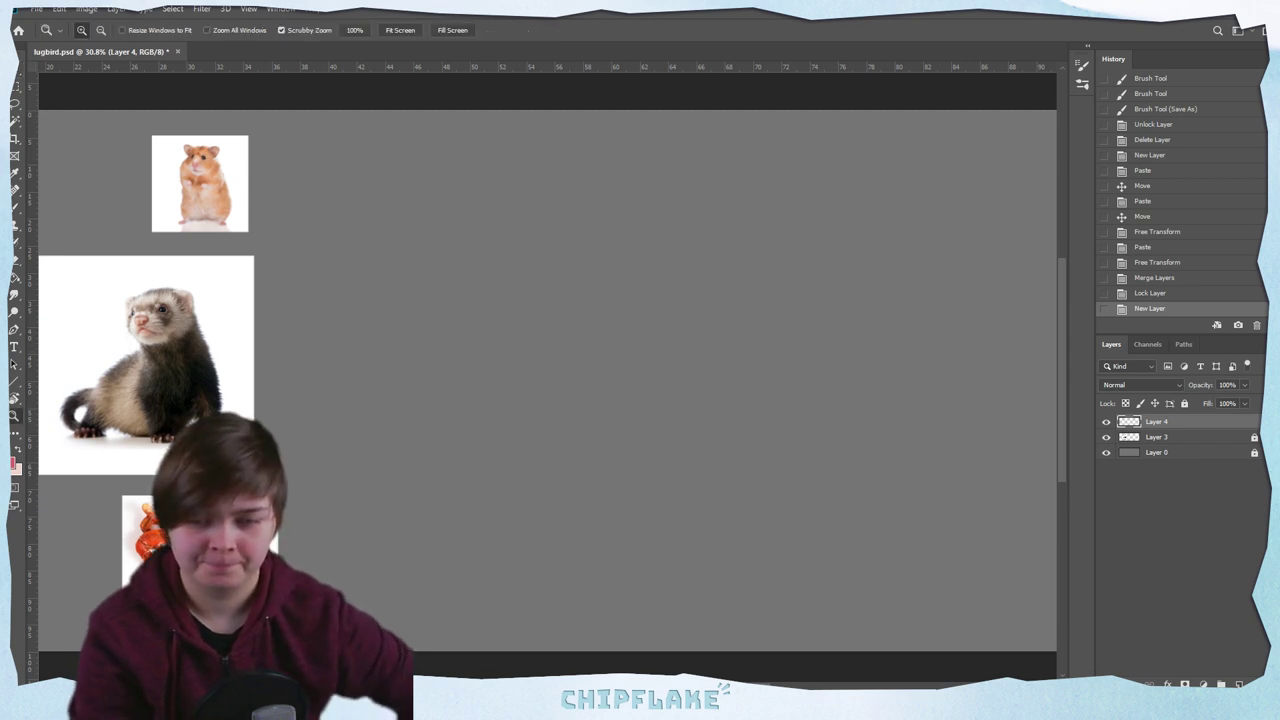
click(14, 463)
click(866, 371)
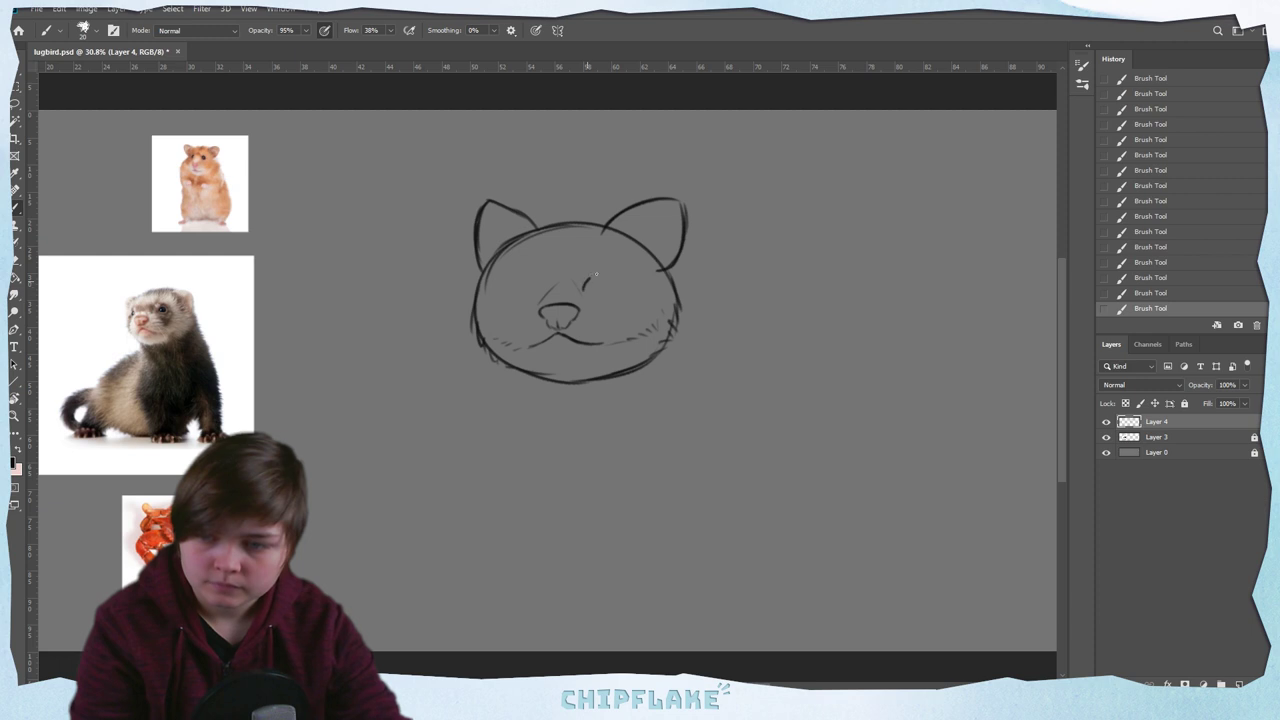
Sketch round eyes on either side of the nose on the hamster head, undoing and restoring strokes while placing them
drag(596, 274, 584, 282)
key(ctrl+z)
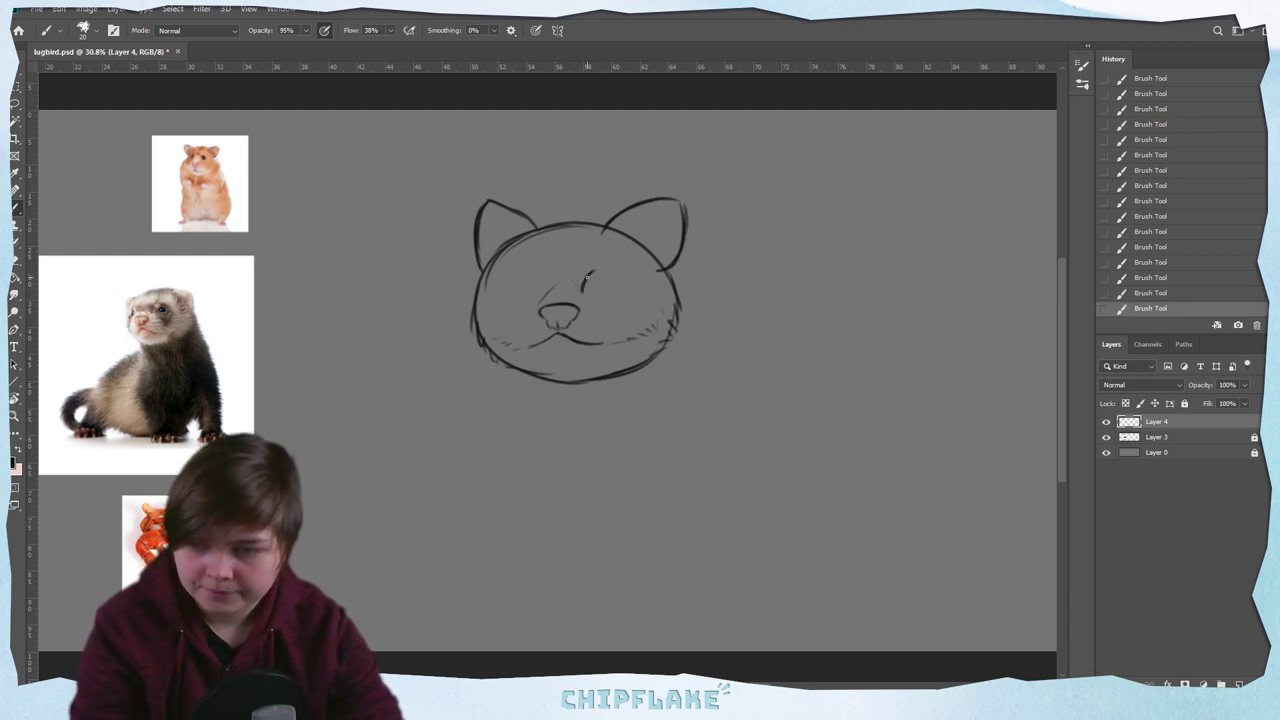
drag(614, 289, 589, 298)
key(ctrl+z)
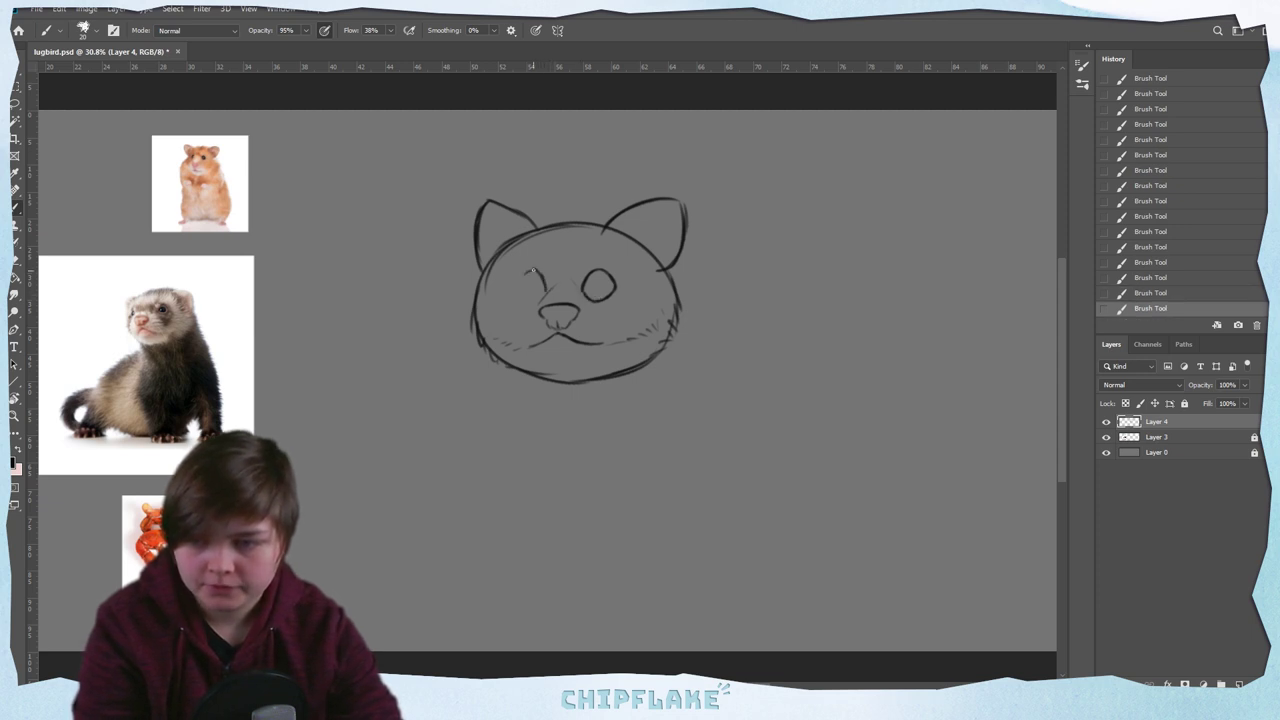
key(ctrl+z)
key(ctrl+z)
key(ctrl+z)
key(ctrl+shift+z)
key(ctrl+shift+z)
key(ctrl+shift+z)
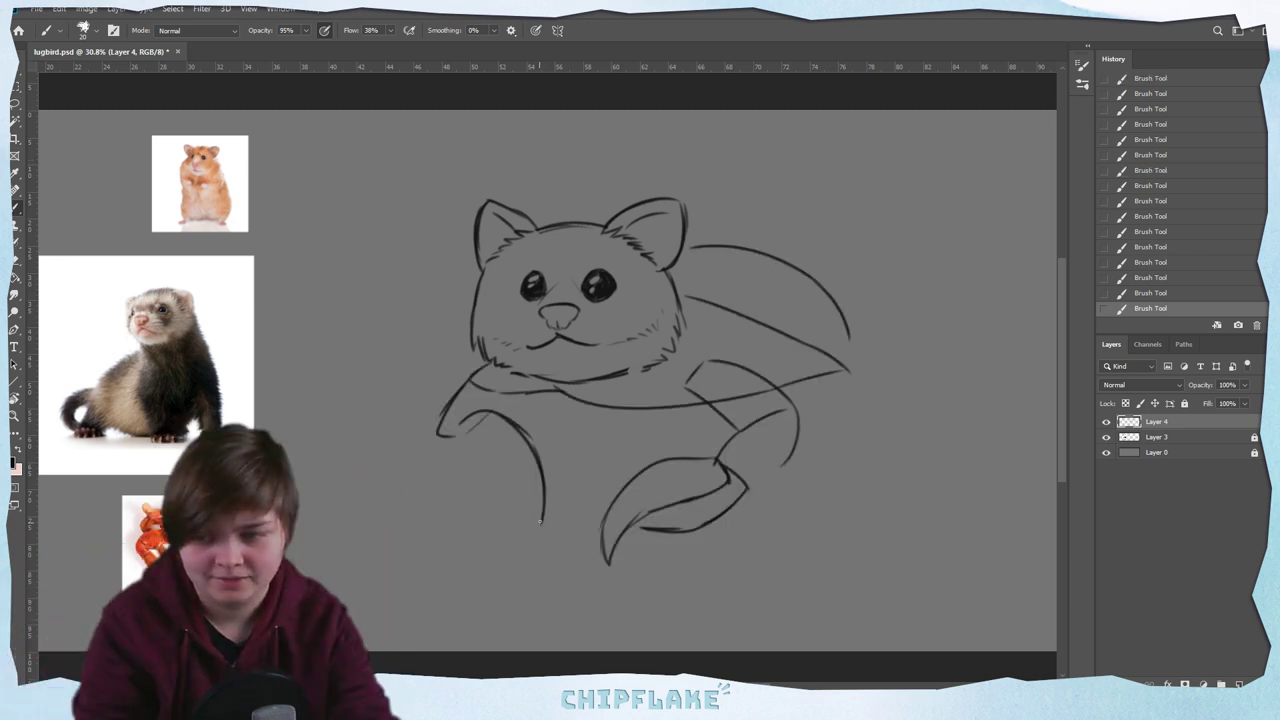
Complete the crab claw beneath the head's near cheek and sketch a small paw under the chin
mouse_move(538, 530)
mouse_down()
mouse_move(512, 484)
mouse_move(451, 430)
mouse_move(452, 466)
mouse_move(495, 484)
mouse_up()
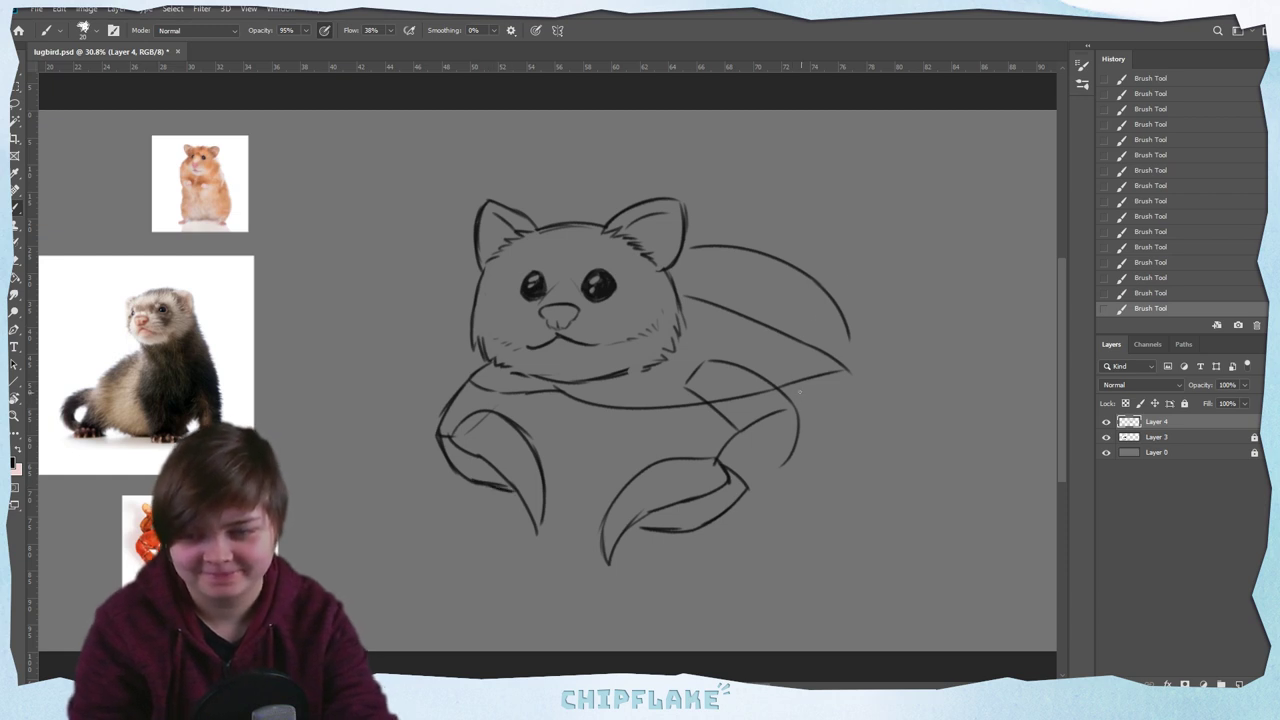
drag(552, 416, 586, 407)
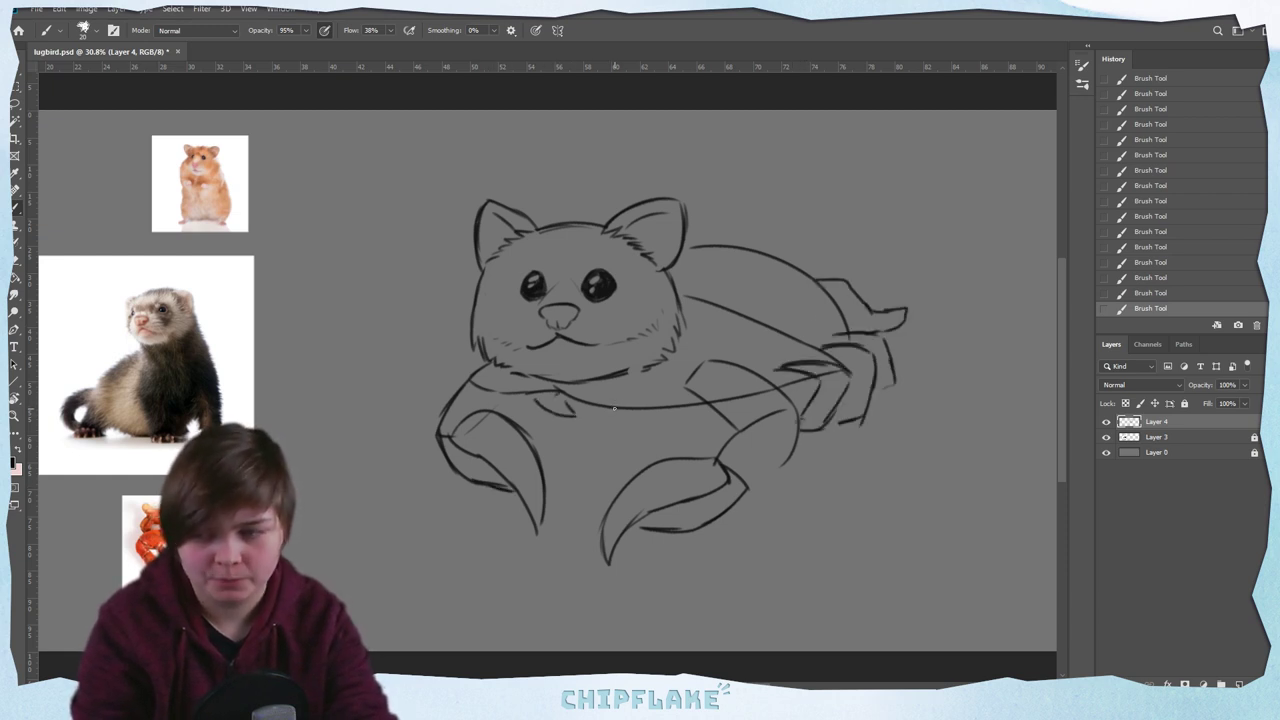
Redraw the lower edge of the crab shell between the head and the rear legs, erasing overlapping lines and undoing misplaced strokes
key(e)
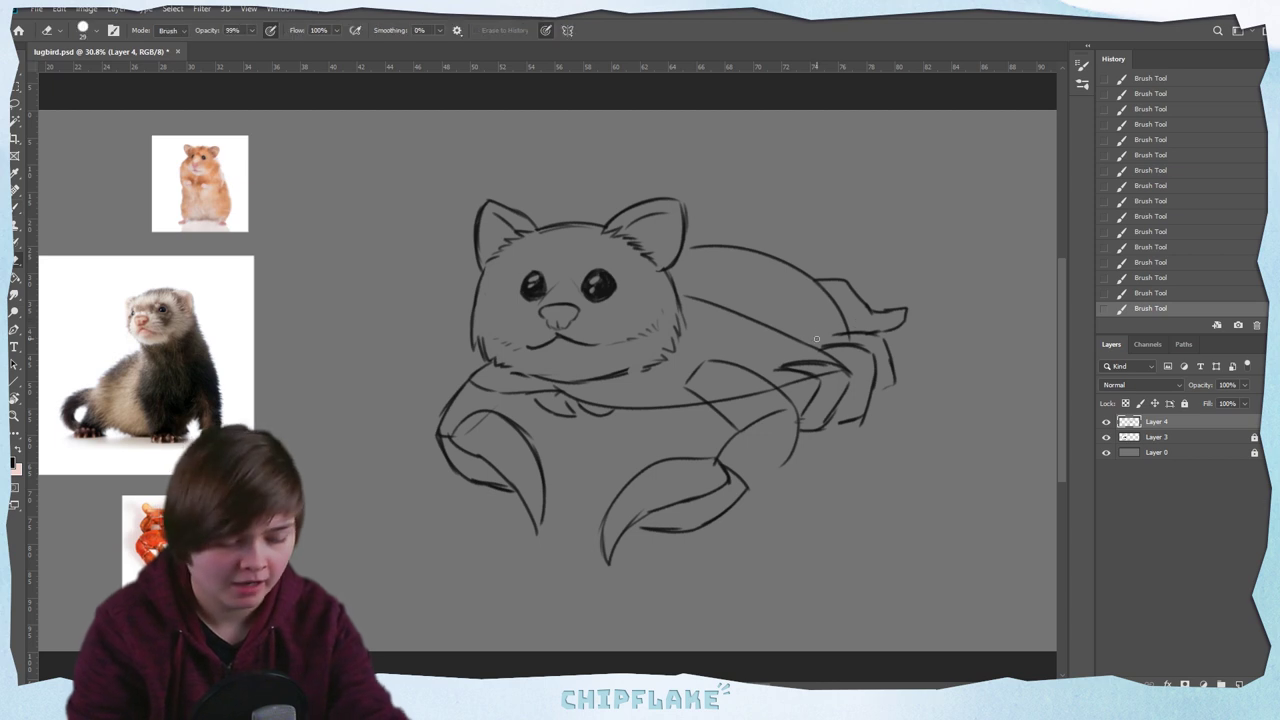
key(b)
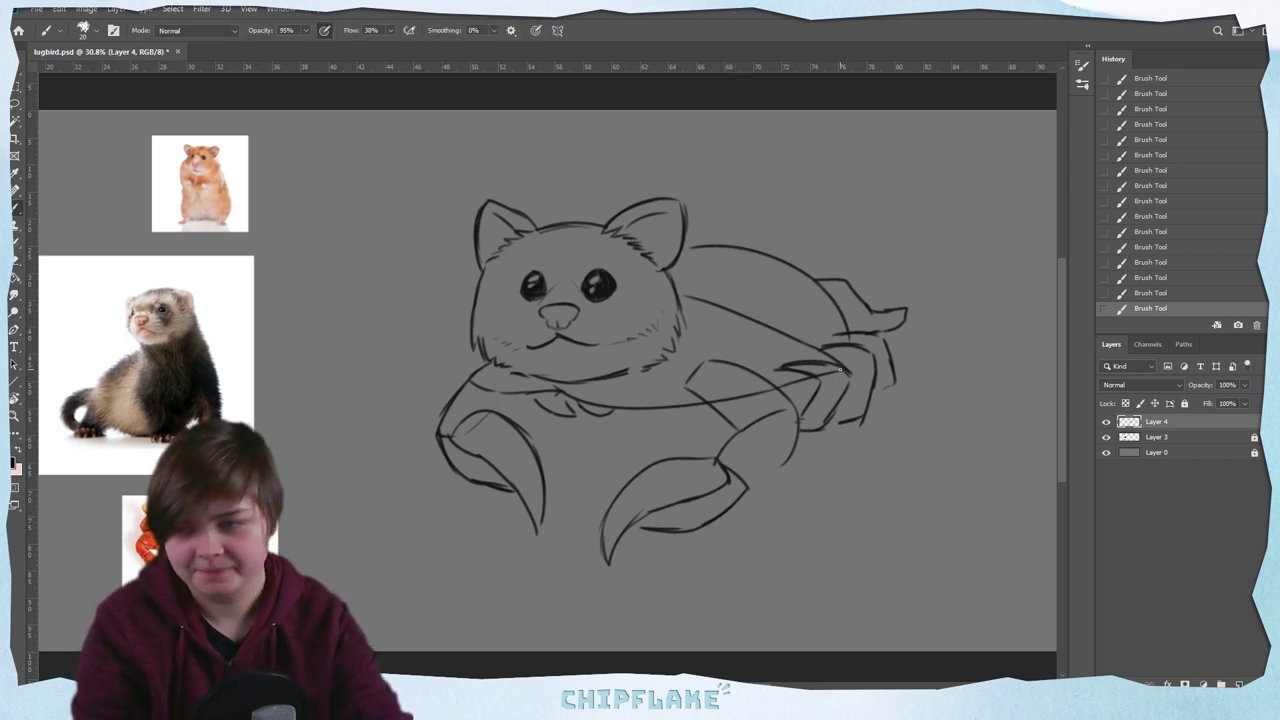
drag(798, 368, 845, 370)
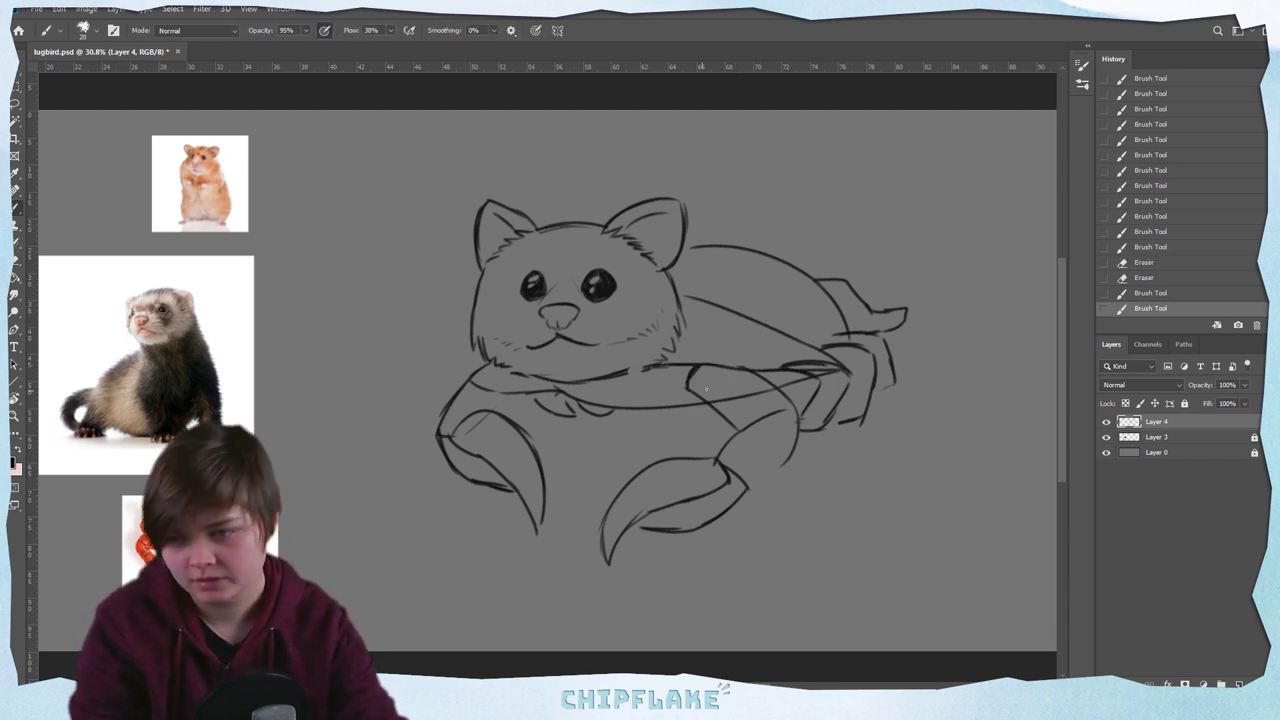
key(e)
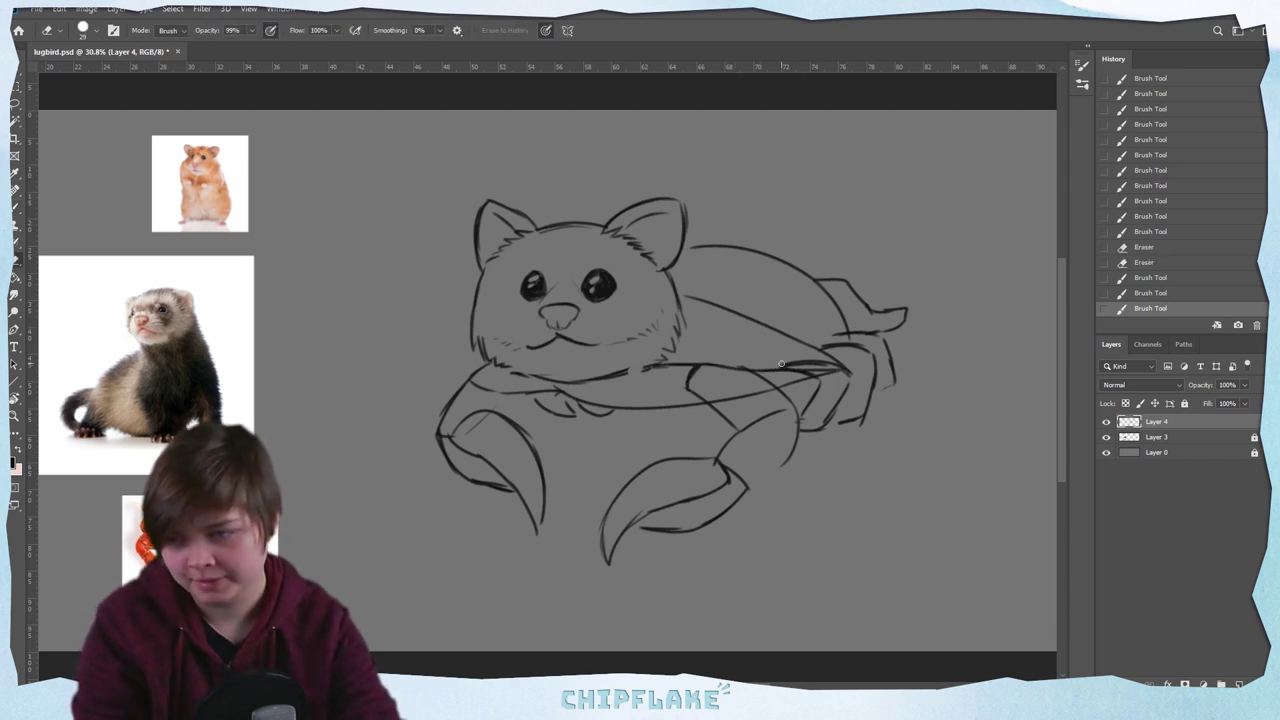
drag(781, 364, 821, 360)
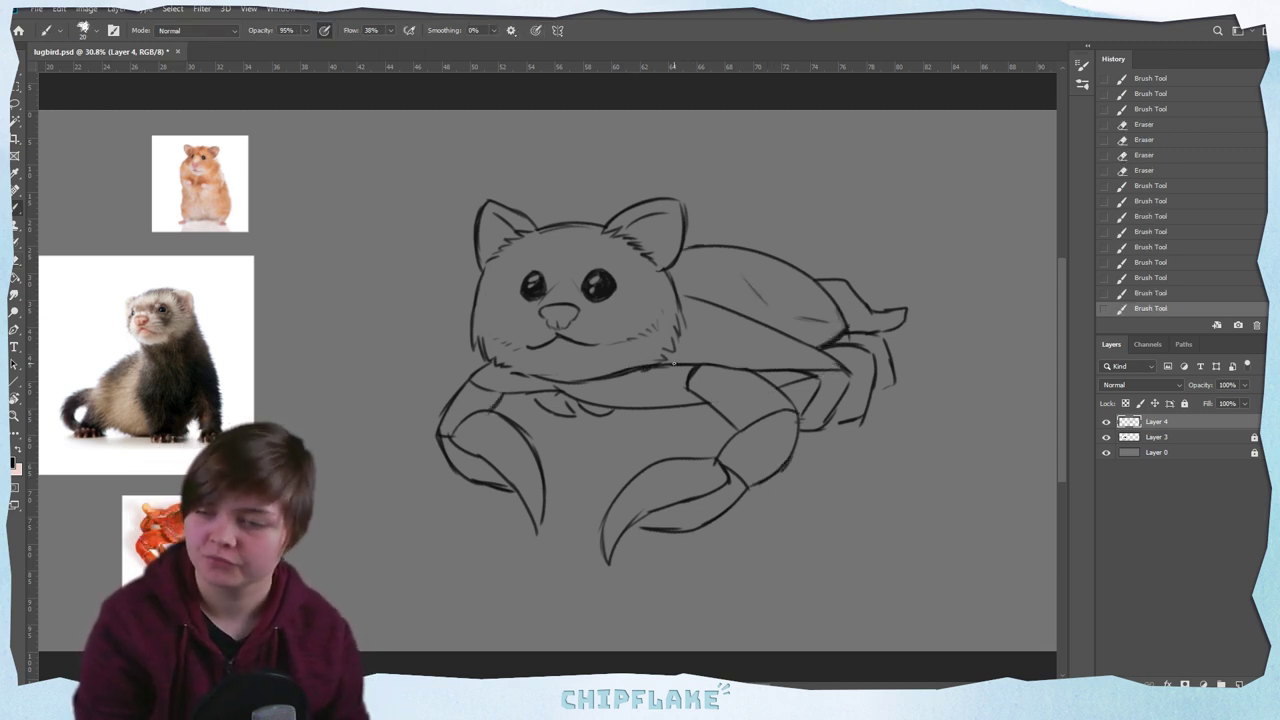
drag(686, 367, 795, 375)
key(ctrl+z)
key(ctrl+z)
drag(794, 371, 808, 376)
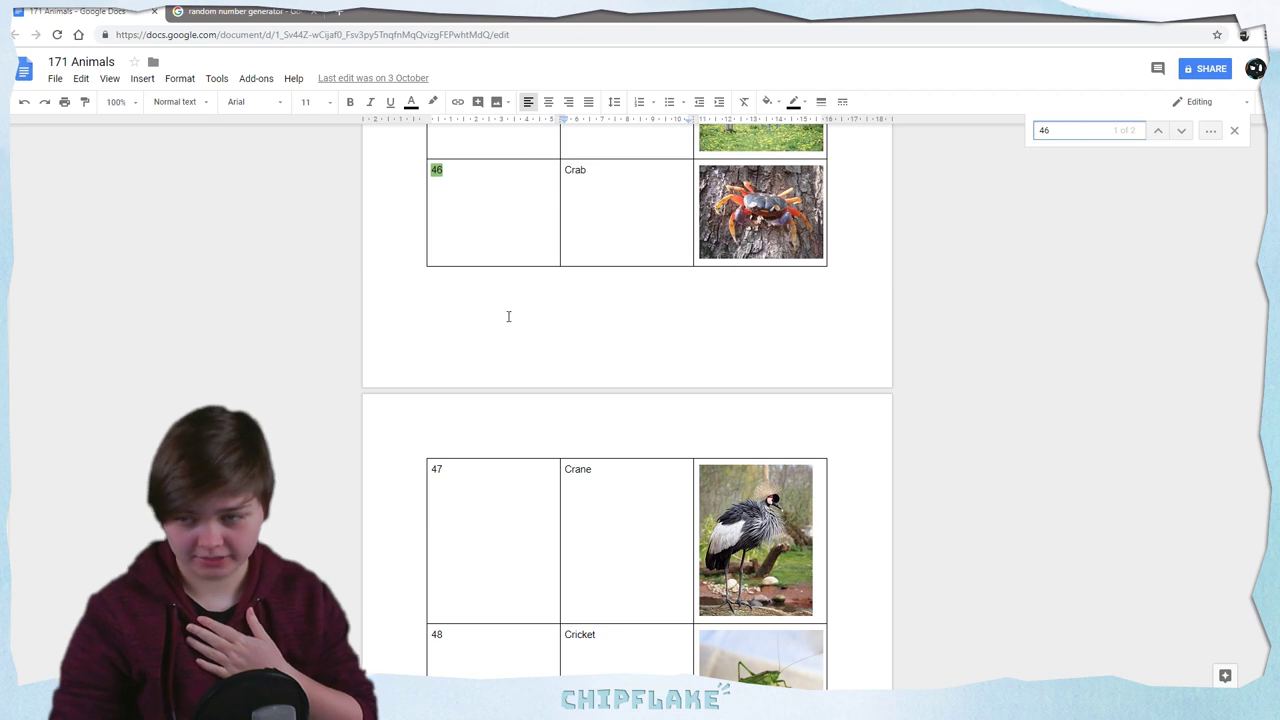
Switch to the browser, generate a random number for a new creature and look up 103 in the 171 Animals document
click(240, 11)
click(285, 284)
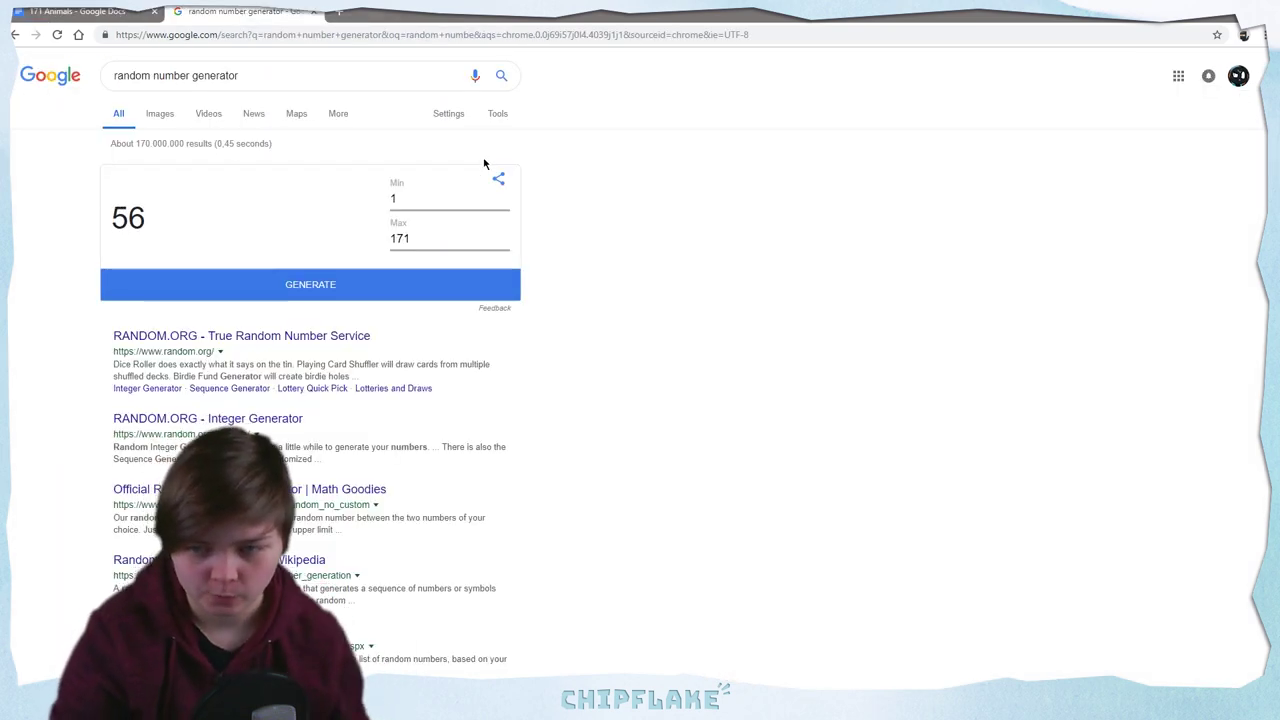
key(ctrl+Tab)
double_click(1055, 130)
text(103)
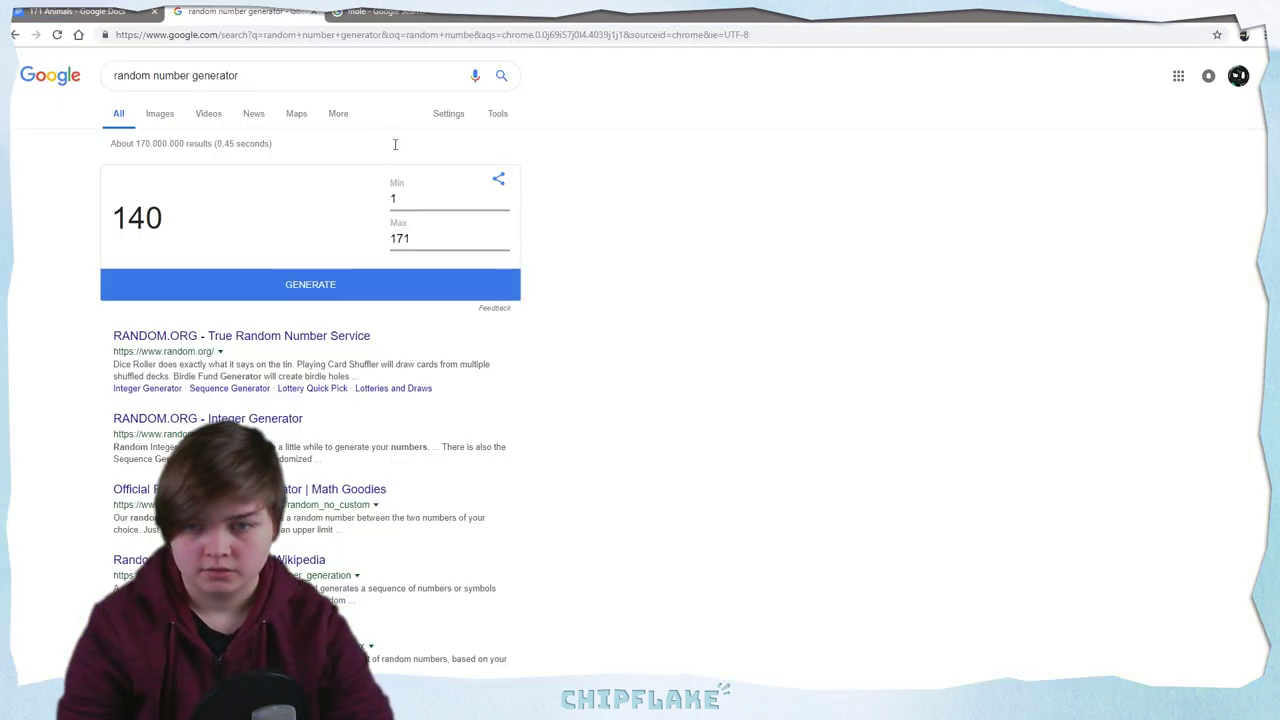
Look up 140 in the 171 Animals document for the second animal
key(ctrl+1)
key(ctrl+a)
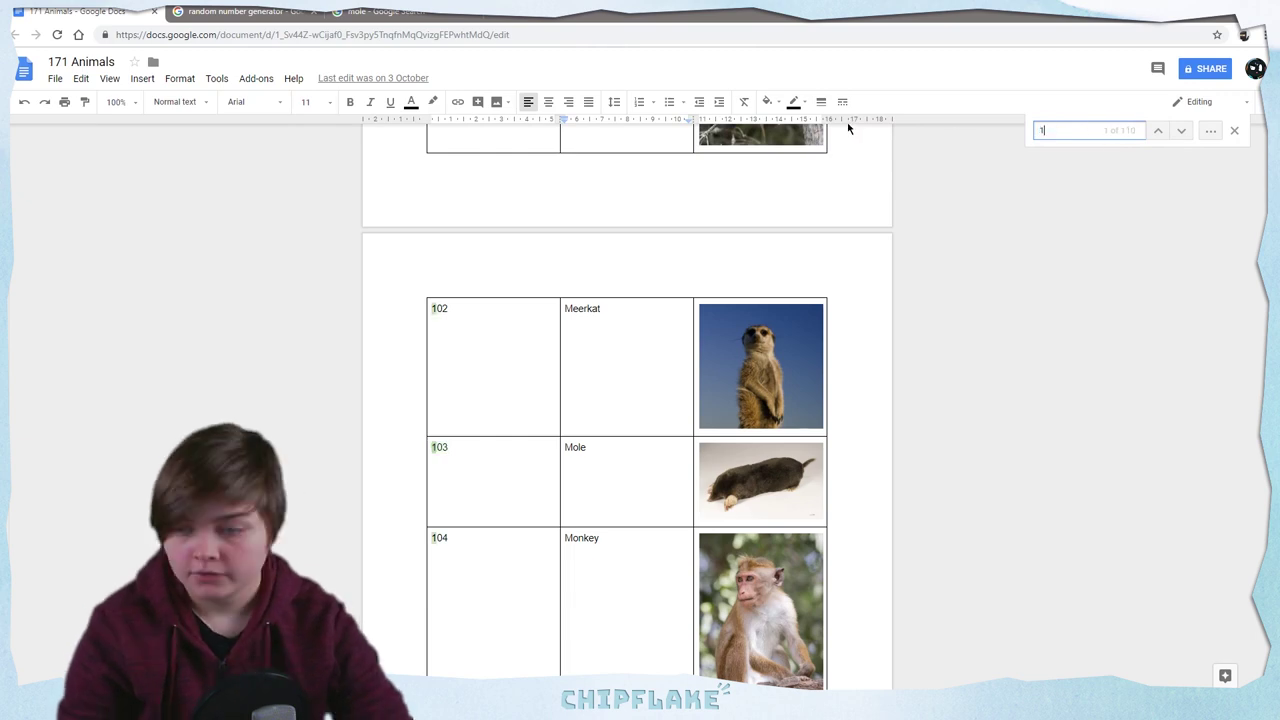
text(140)
Generate the third animal's random number and look up 105 in the 171 Animals document
key(ctrl+2)
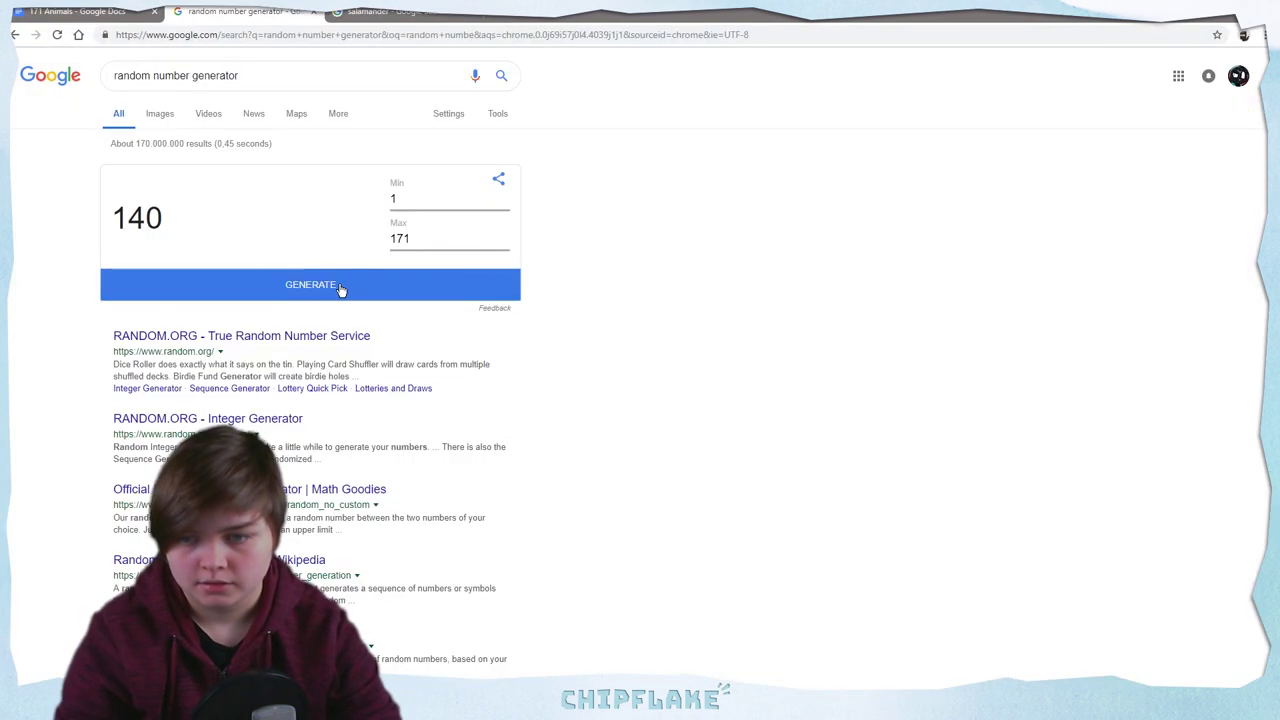
click(340, 289)
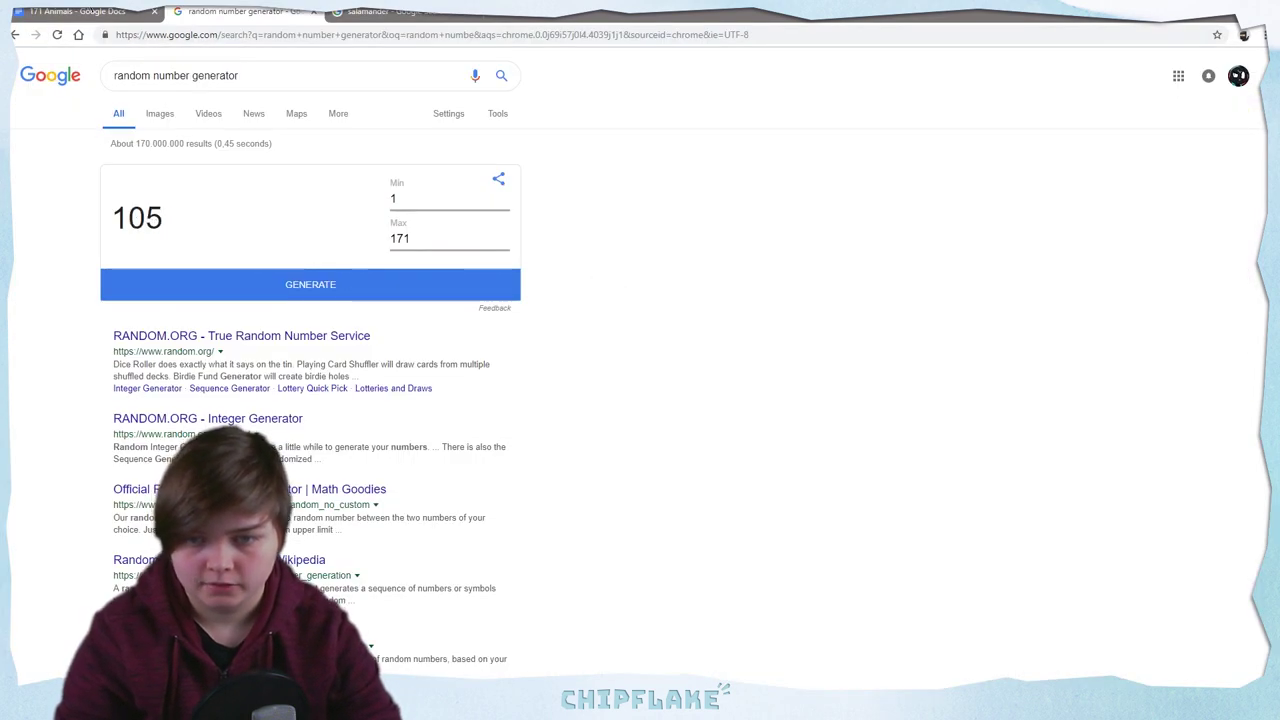
key(ctrl+1)
key(ctrl+a)
text(105)
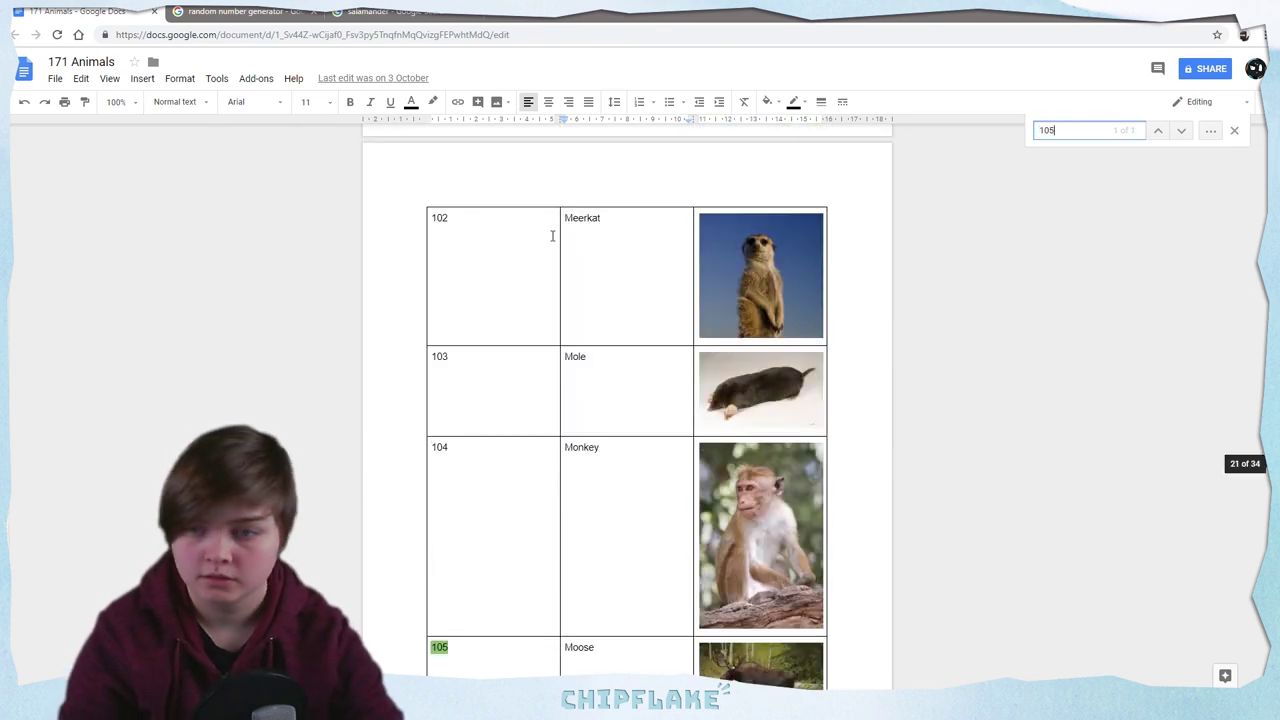
scroll(403, 453, down, 1)
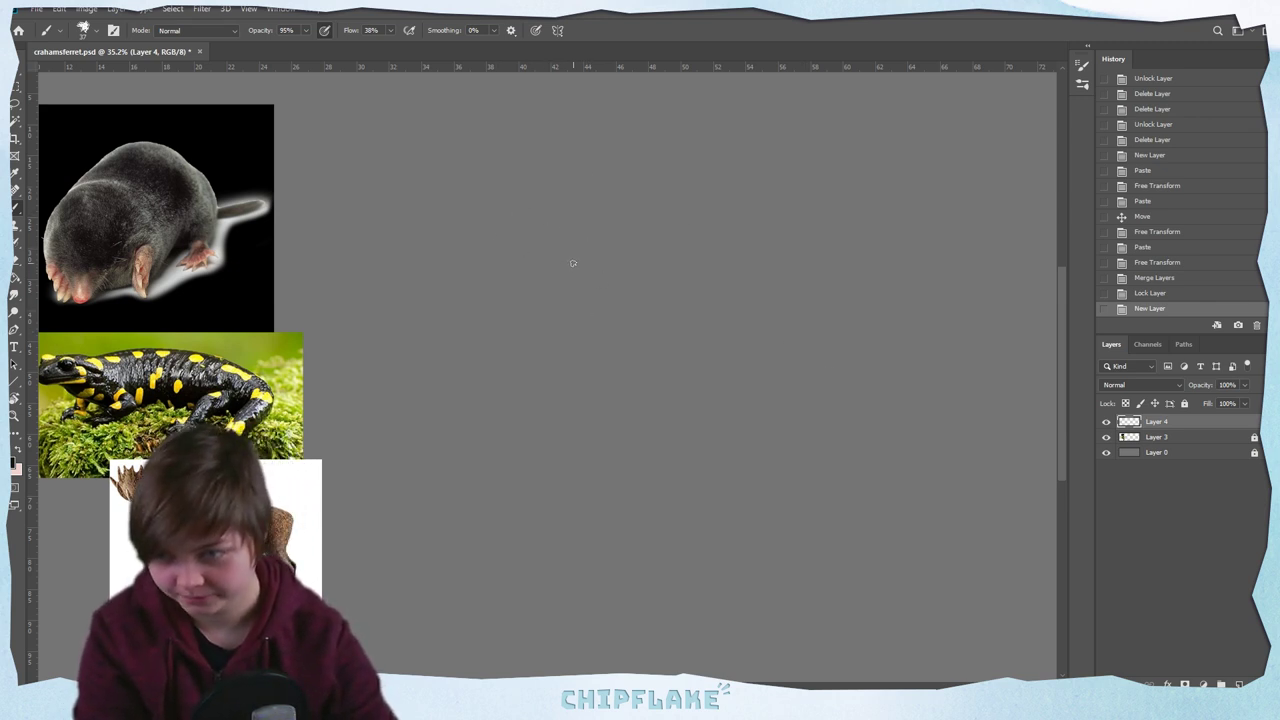
Sketch the new creature's head in profile with a pointed snout, rounded skull, brow and oval eye, undoing a misplaced top line
mouse_move(478, 314)
mouse_down()
mouse_move(510, 252)
mouse_move(596, 216)
mouse_up()
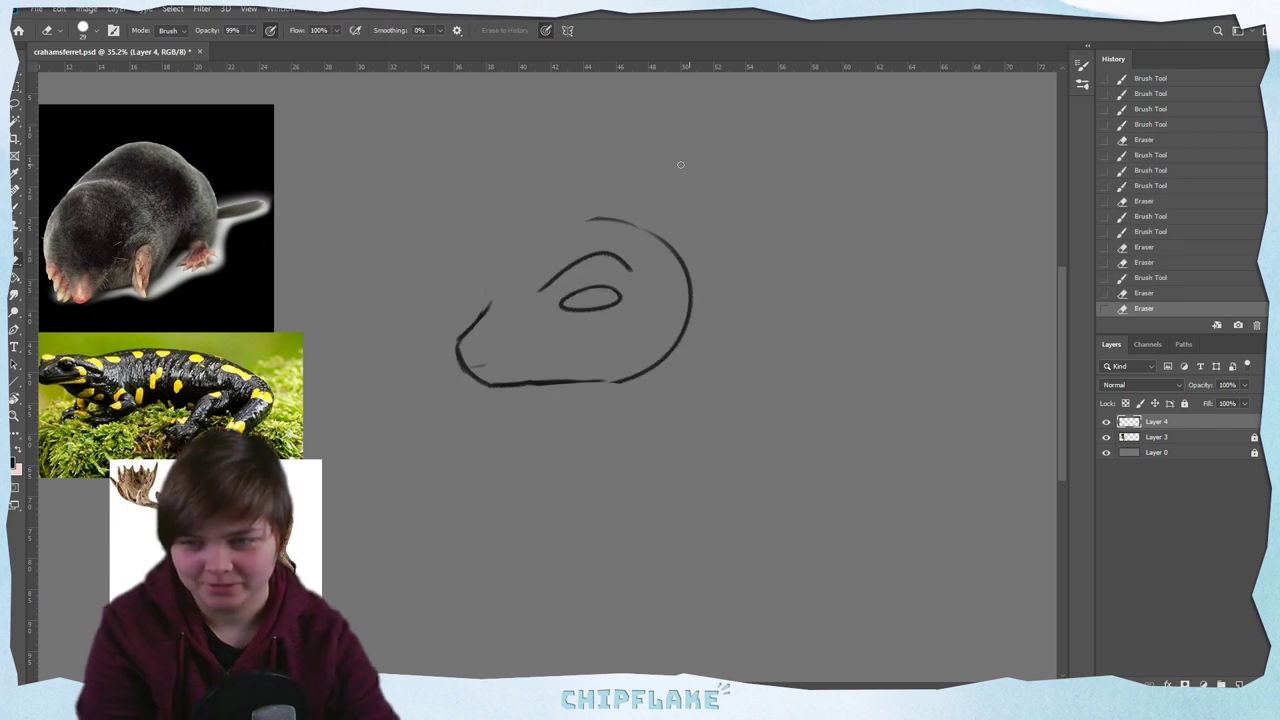
key(b)
mouse_move(490, 302)
mouse_down()
mouse_move(554, 243)
mouse_move(626, 221)
mouse_up()
key(ctrl+z)
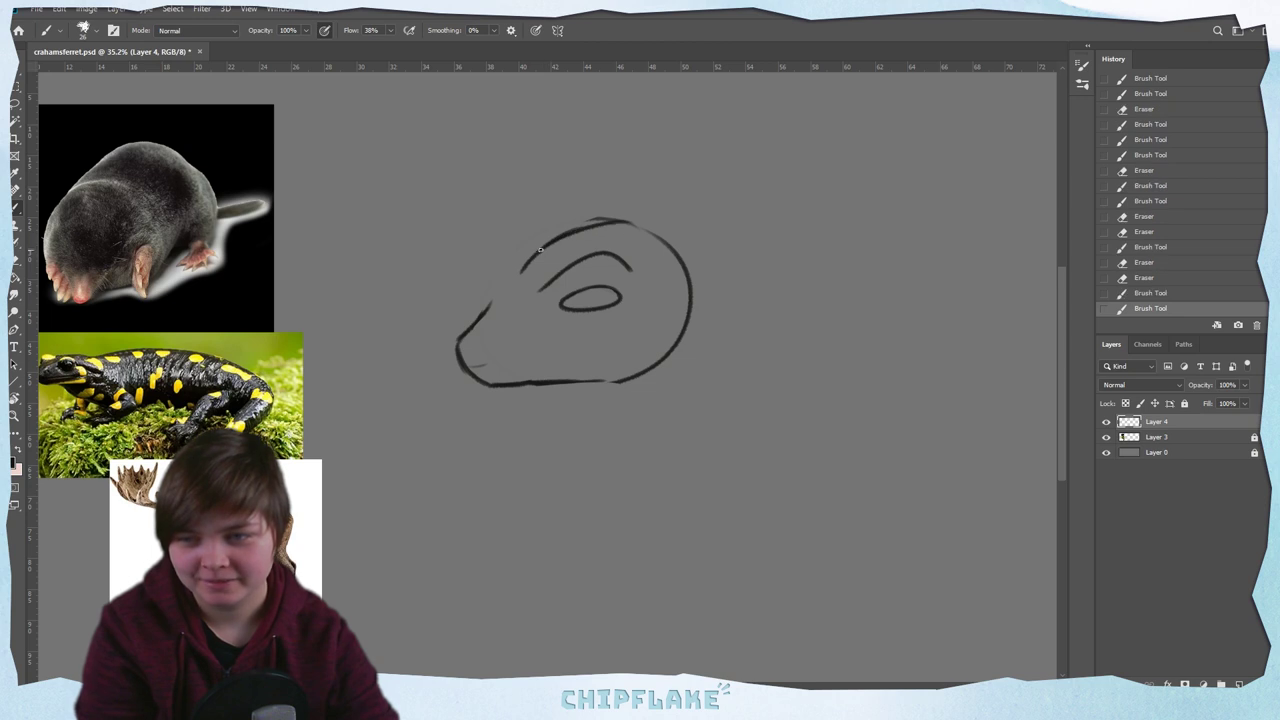
Join the snout to the crown with a bumped forehead line and add the neck lines, undoing misplaced strokes
drag(542, 246, 486, 294)
key(ctrl+z)
mouse_move(542, 245)
mouse_down()
mouse_move(506, 266)
mouse_move(498, 298)
mouse_move(507, 263)
mouse_move(485, 316)
mouse_move(505, 270)
mouse_move(487, 312)
mouse_up()
key(ctrl+z)
key(ctrl+z)
key(e)
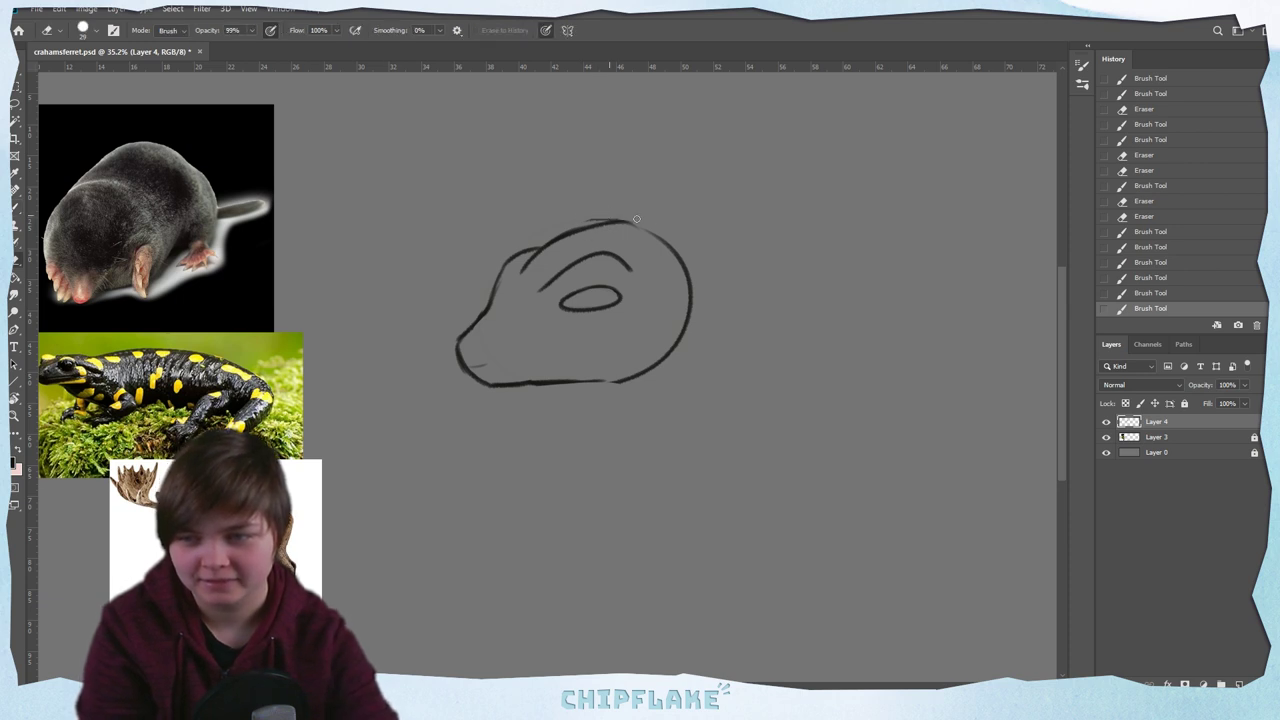
drag(594, 218, 655, 233)
key(ctrl+z)
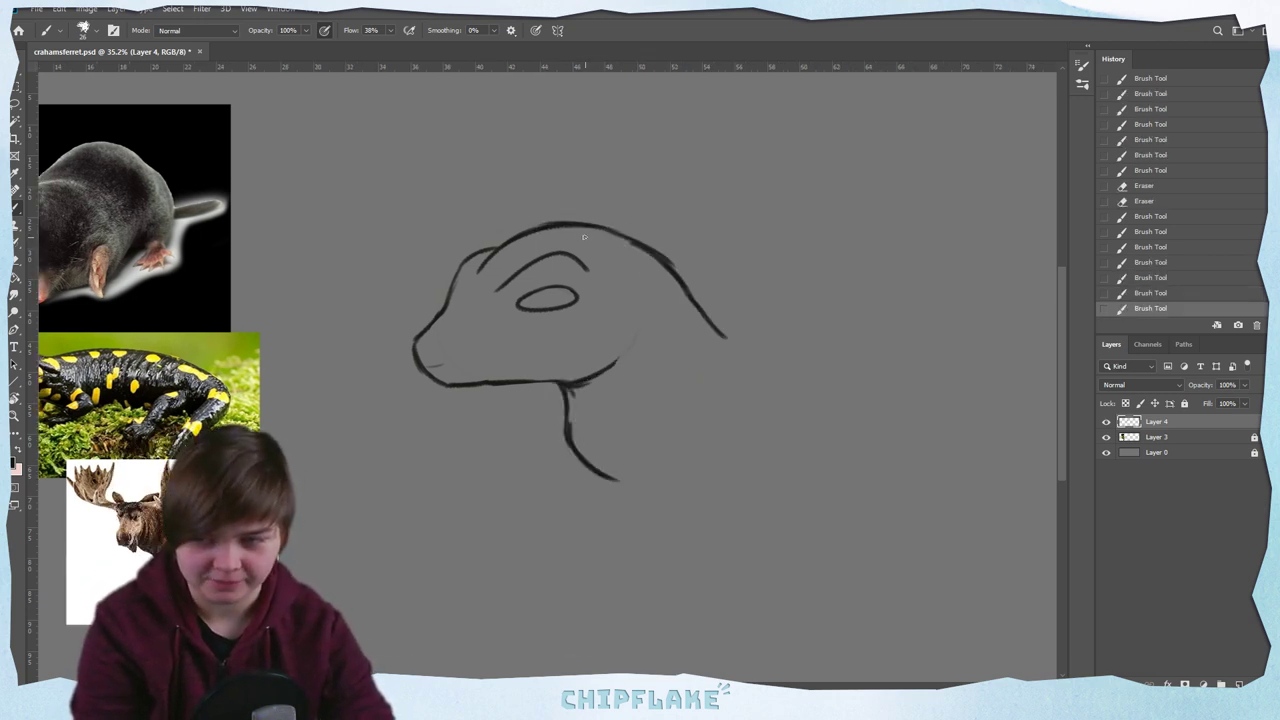
Draw a pair of broad, many-pointed moose antlers growing from both sides of the head
drag(582, 237, 621, 218)
key(ctrl+z)
drag(618, 224, 627, 212)
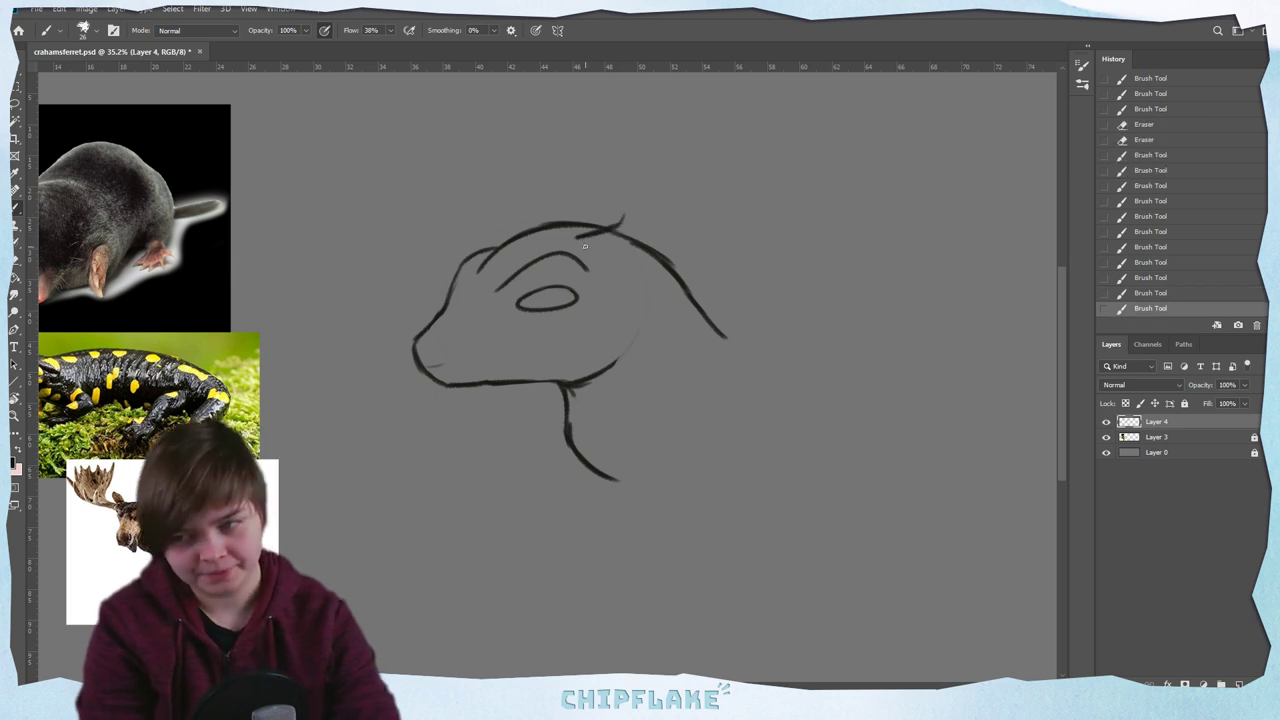
drag(578, 246, 686, 271)
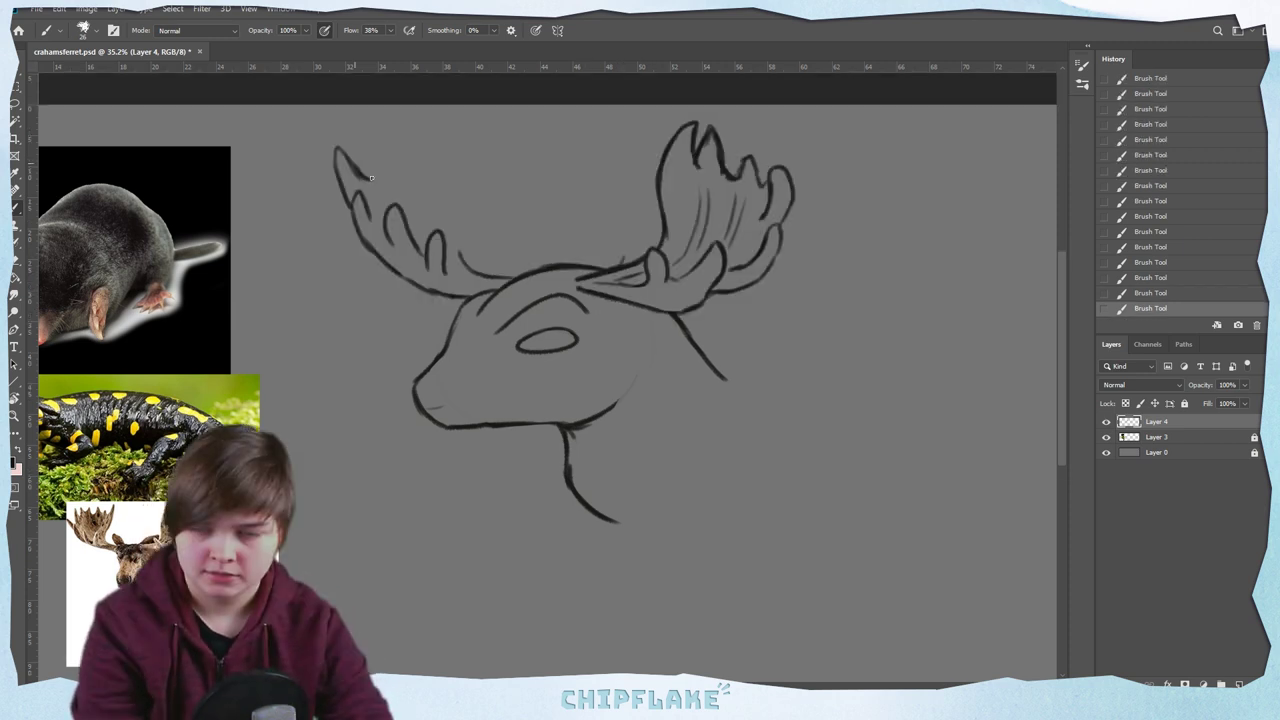
mouse_move(372, 180)
mouse_down()
mouse_move(376, 147)
mouse_move(406, 147)
mouse_move(400, 156)
mouse_move(459, 187)
mouse_move(480, 163)
mouse_move(462, 179)
mouse_move(475, 148)
mouse_move(476, 190)
mouse_up()
drag(476, 145, 466, 268)
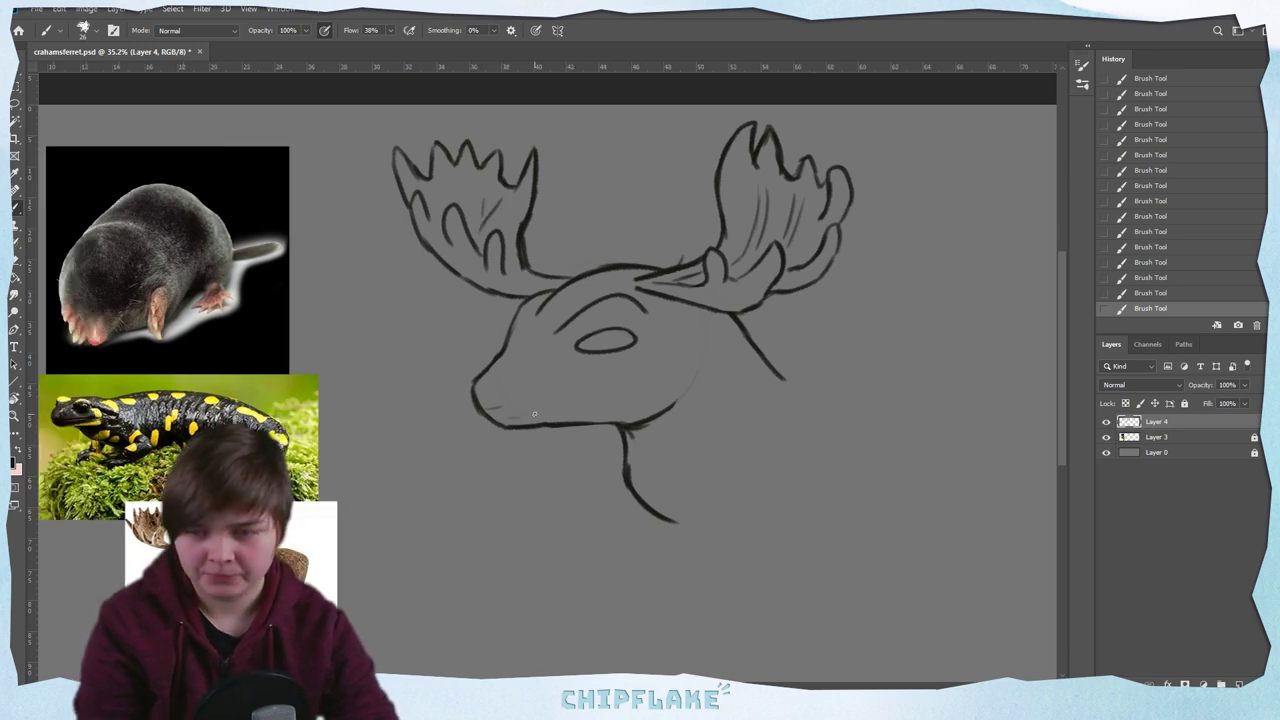
Draw the mouth line along the lower snout and try a tongue stroke below it, undoing the misplaced stroke
drag(500, 420, 617, 404)
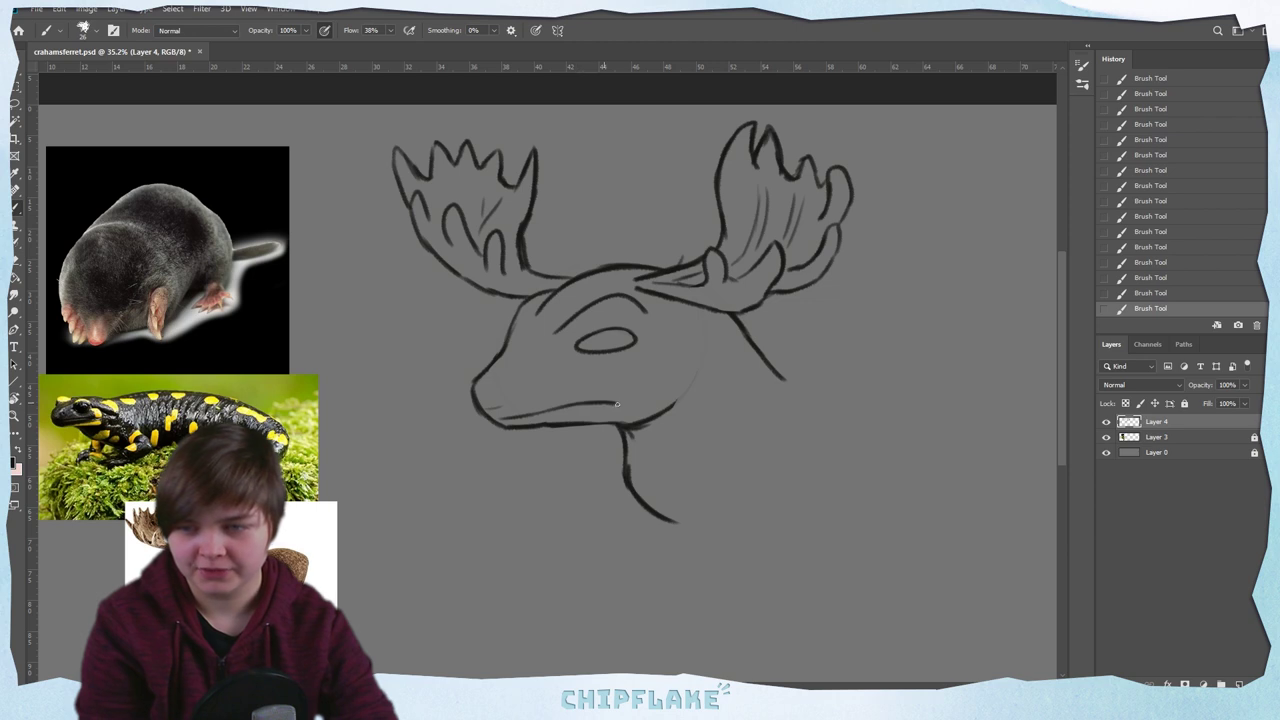
drag(511, 421, 486, 443)
key(y)
click(518, 424)
click(622, 271)
key(ctrl+z)
Draw a long forked tongue hanging from the mouth and outline the large rounded body behind the head
key(b)
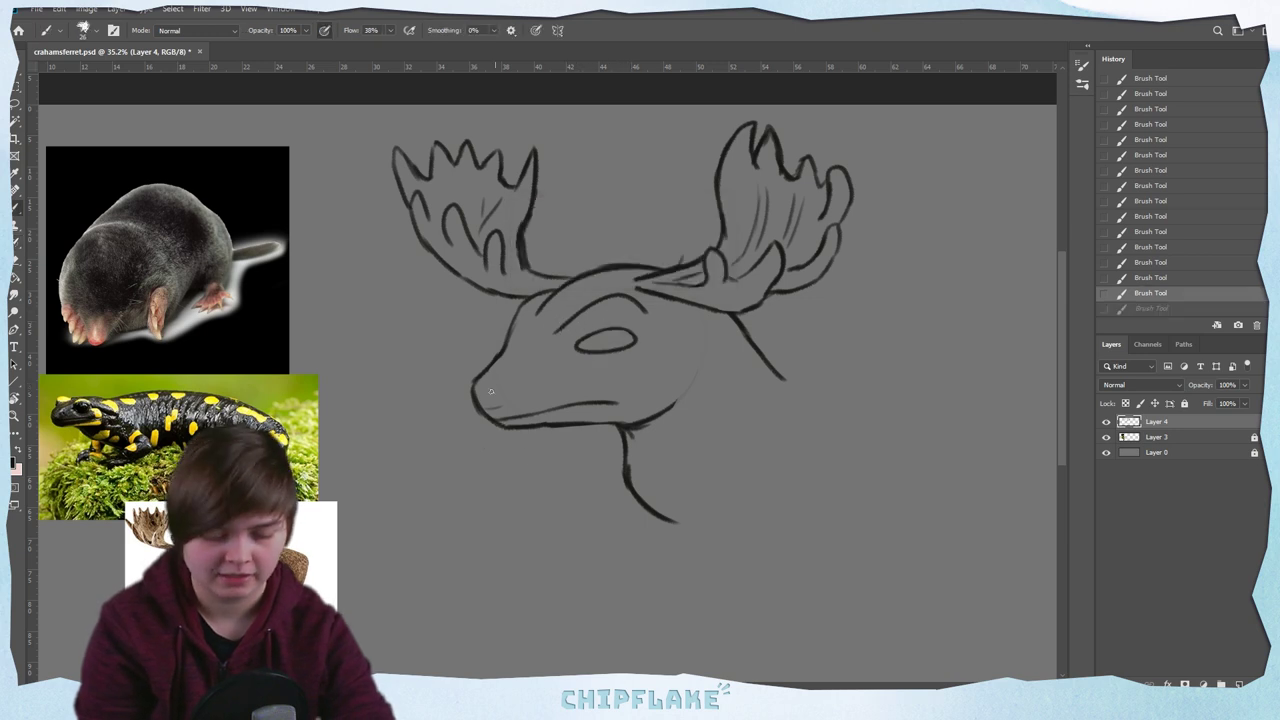
mouse_move(506, 421)
mouse_down()
mouse_move(508, 486)
mouse_move(532, 524)
mouse_up()
key(ctrl+z)
drag(505, 427, 519, 511)
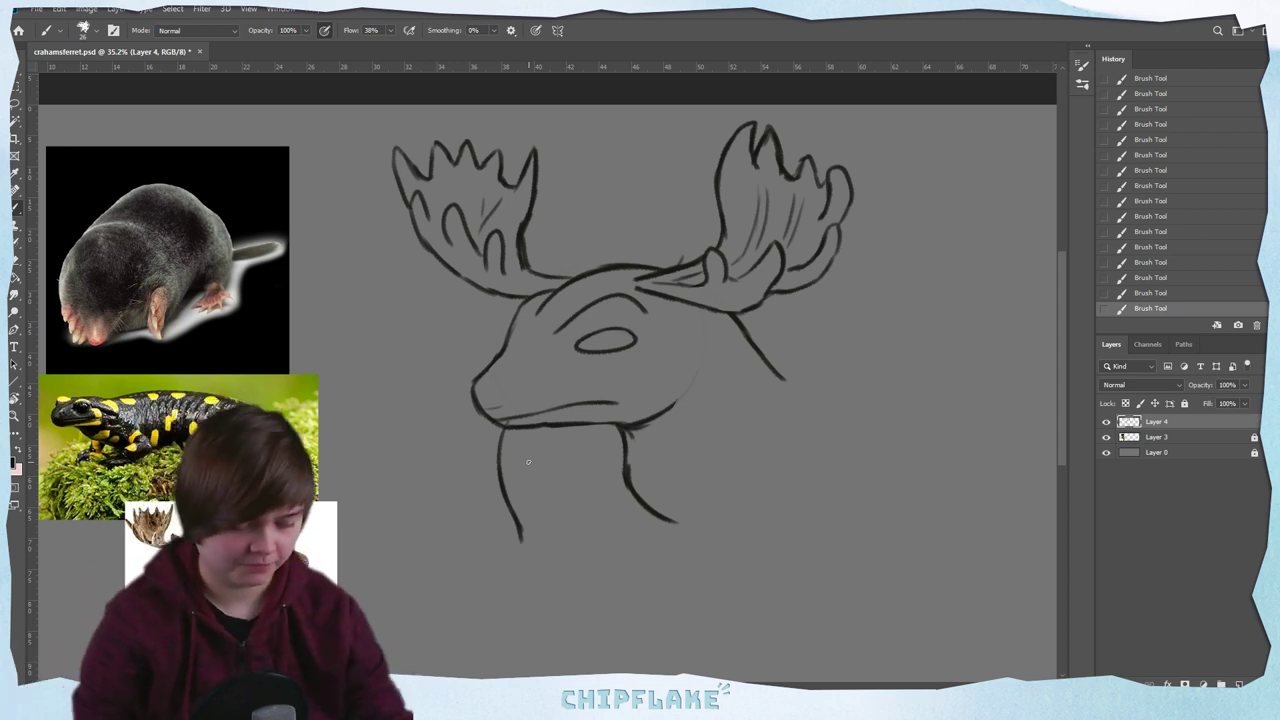
mouse_move(490, 432)
mouse_down()
mouse_move(485, 495)
mouse_move(500, 560)
mouse_move(512, 538)
mouse_move(516, 562)
mouse_up()
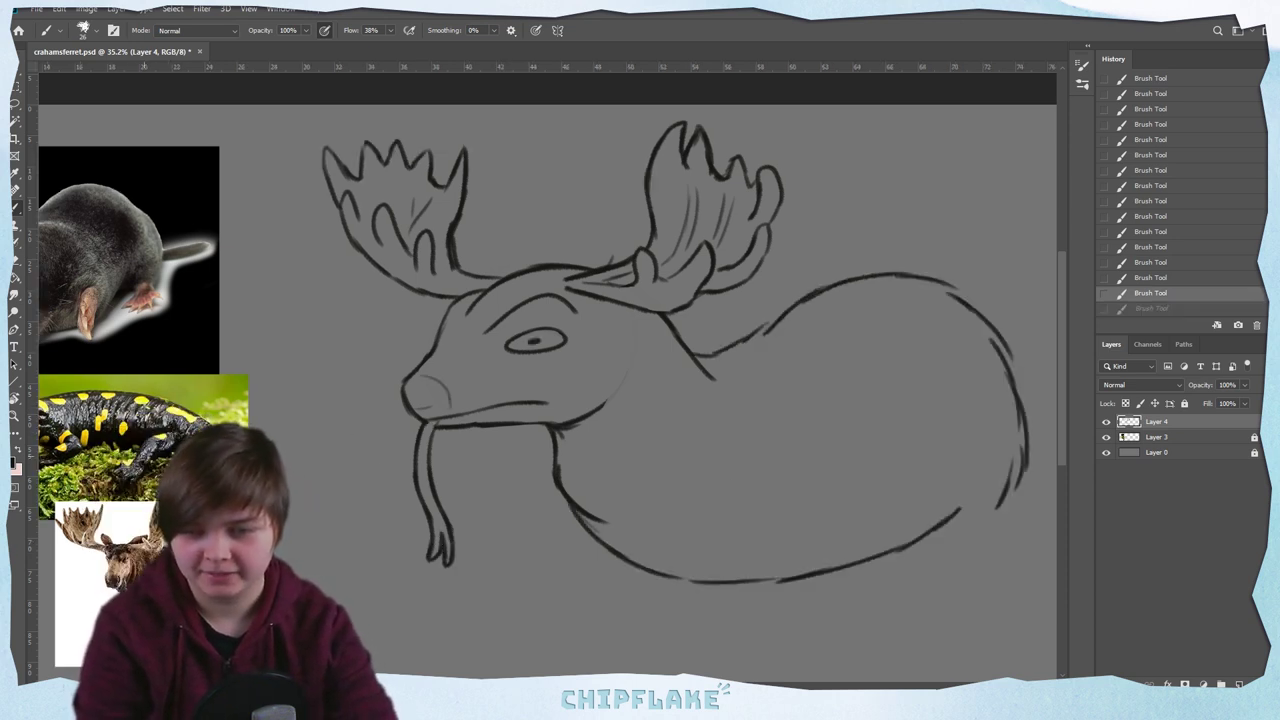
Sketch the bent hind leg's curve inside the rear of the body and start its foot below the belly, undoing and restoring strokes
mouse_move(958, 429)
mouse_down()
mouse_move(868, 443)
mouse_move(851, 479)
mouse_move(864, 530)
mouse_up()
key(ctrl+z)
mouse_move(846, 458)
mouse_down()
mouse_move(856, 523)
mouse_move(898, 556)
mouse_up()
key(ctrl+z)
key(ctrl+z)
key(ctrl+z)
key(ctrl+z)
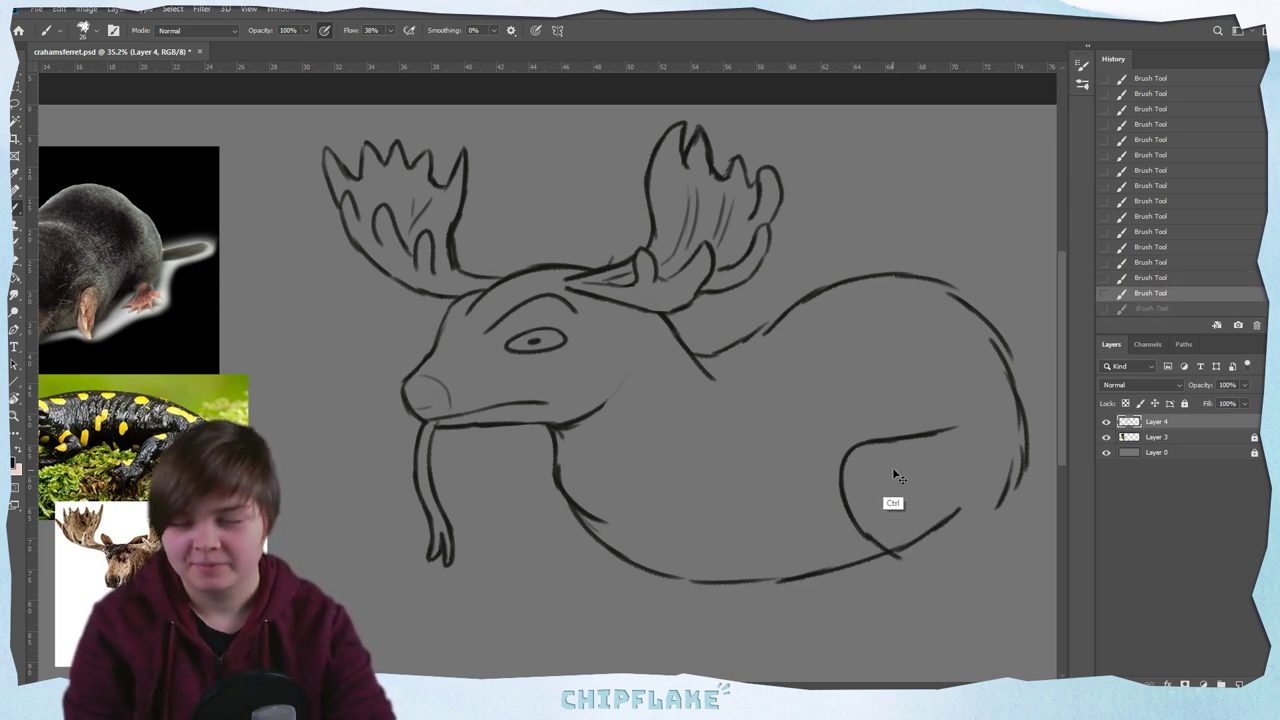
key(ctrl+shift+z)
key(ctrl+shift+z)
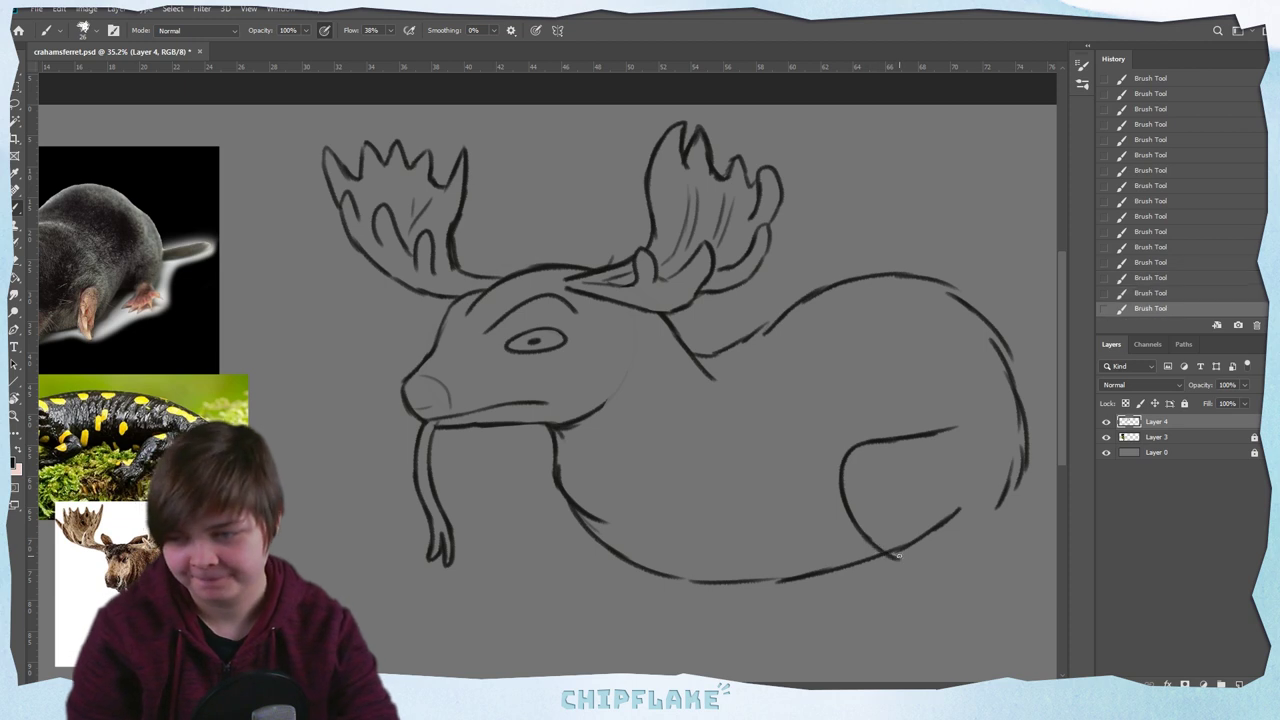
key(ctrl+z)
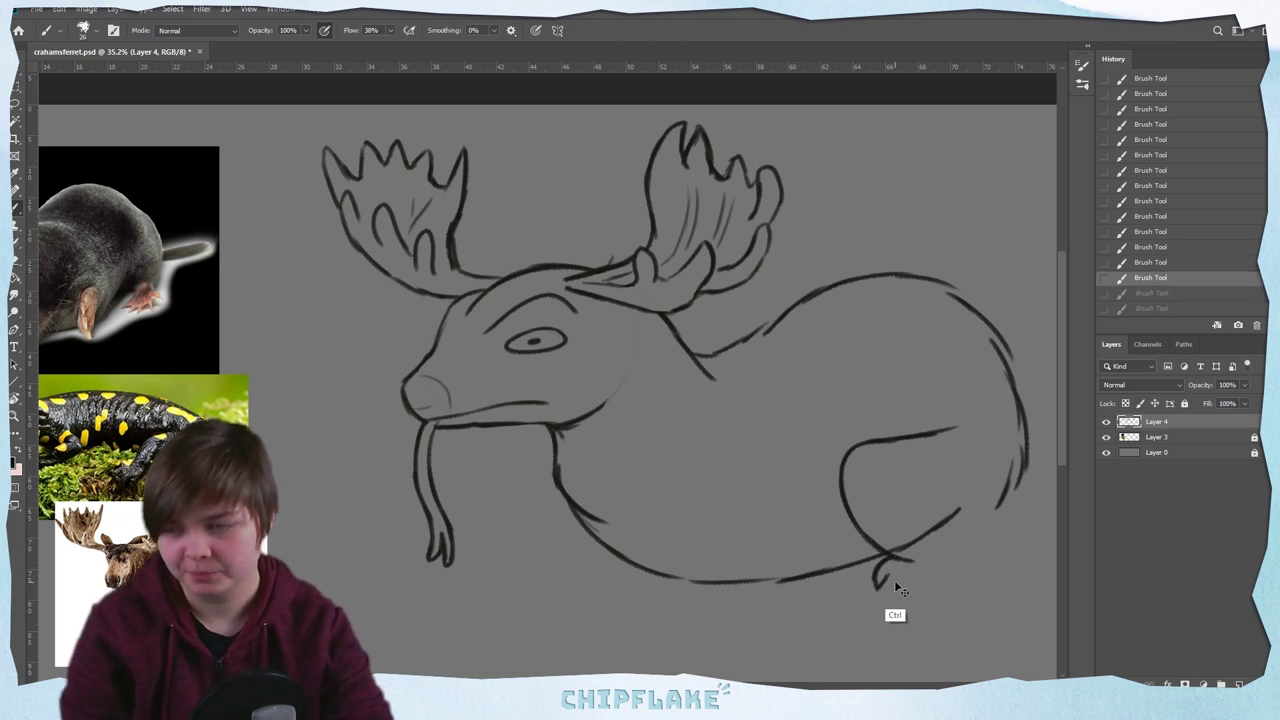